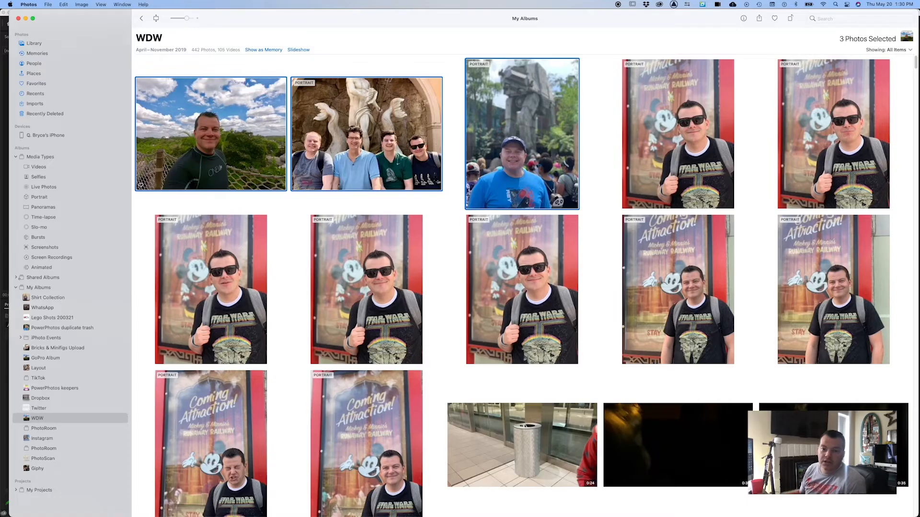
Scroll through the WDW album, browsing its photos and videos.
click(448, 241)
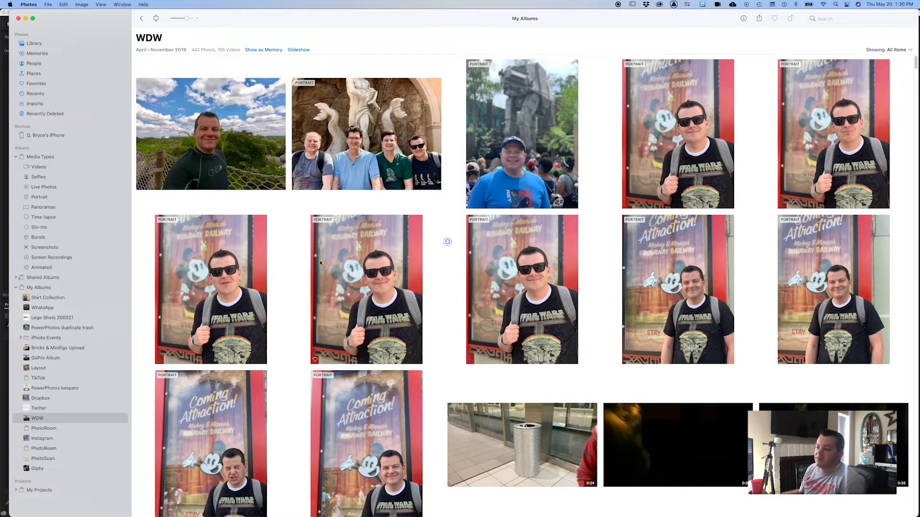
scroll(400, 230, down, 10)
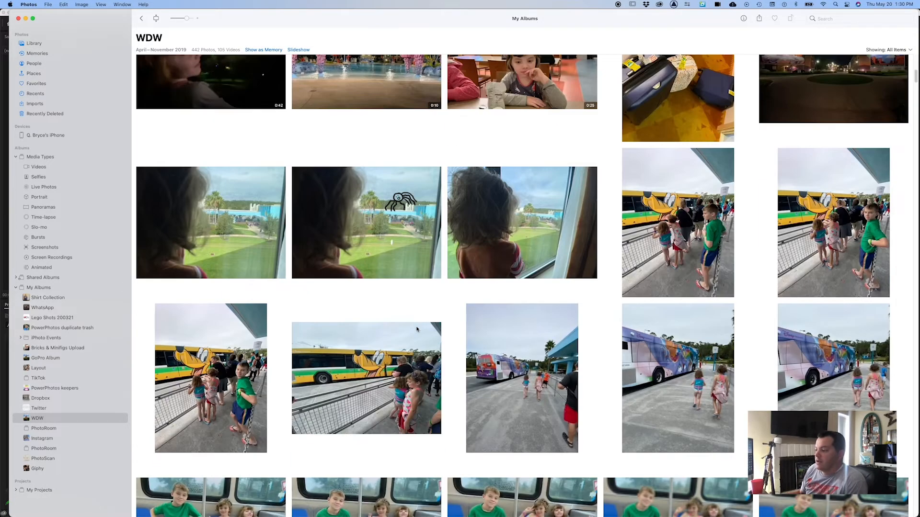
click(400, 230)
scroll(400, 230, down, 10)
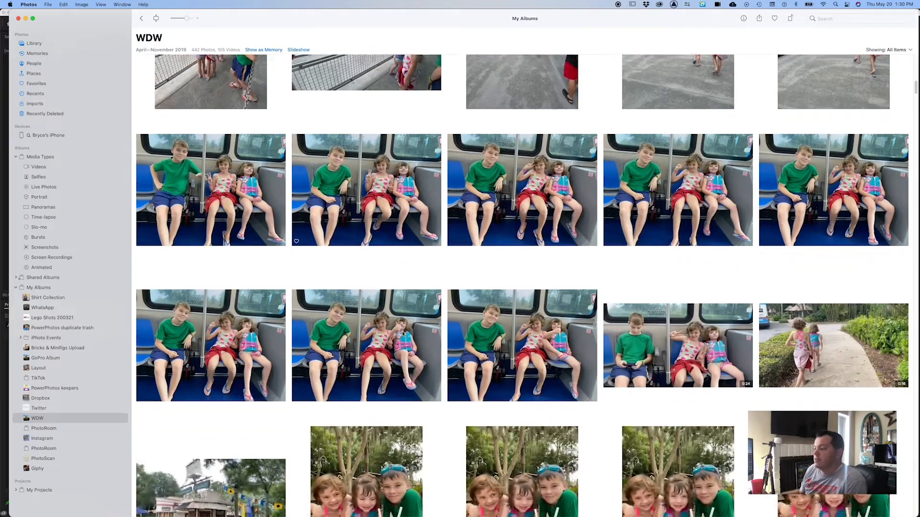
scroll(391, 377, down, 15)
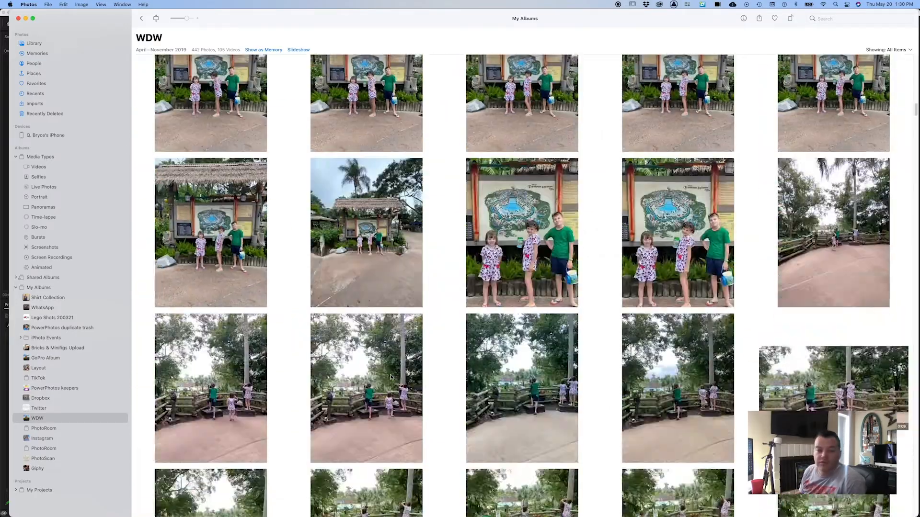
scroll(391, 377, down, 15)
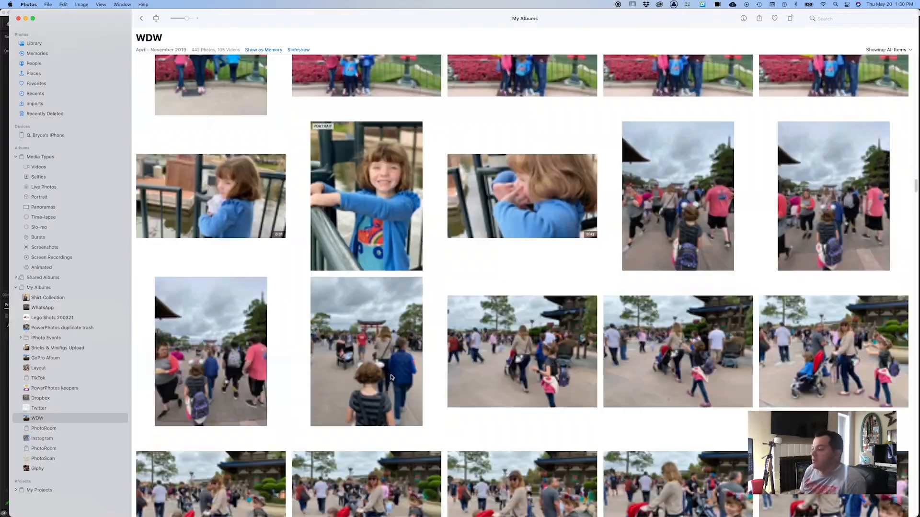
scroll(391, 378, down, 5)
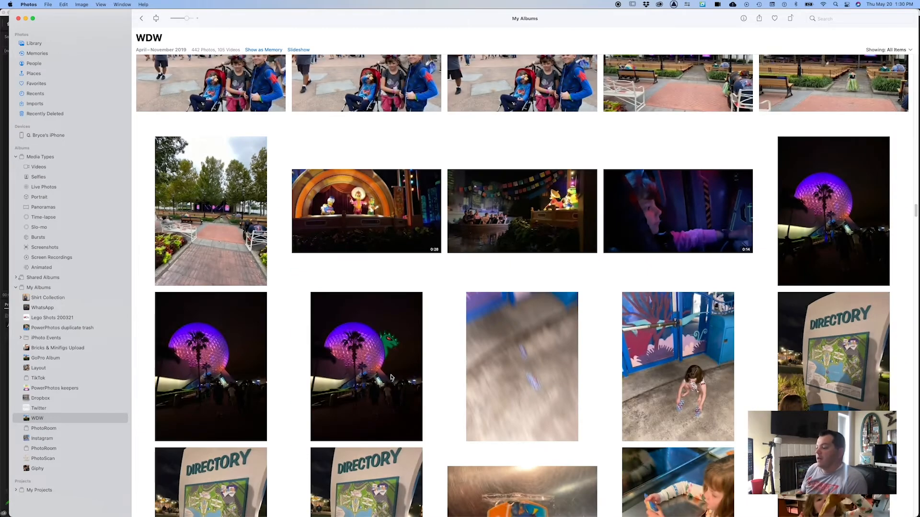
click(252, 356)
scroll(283, 377, down, 3)
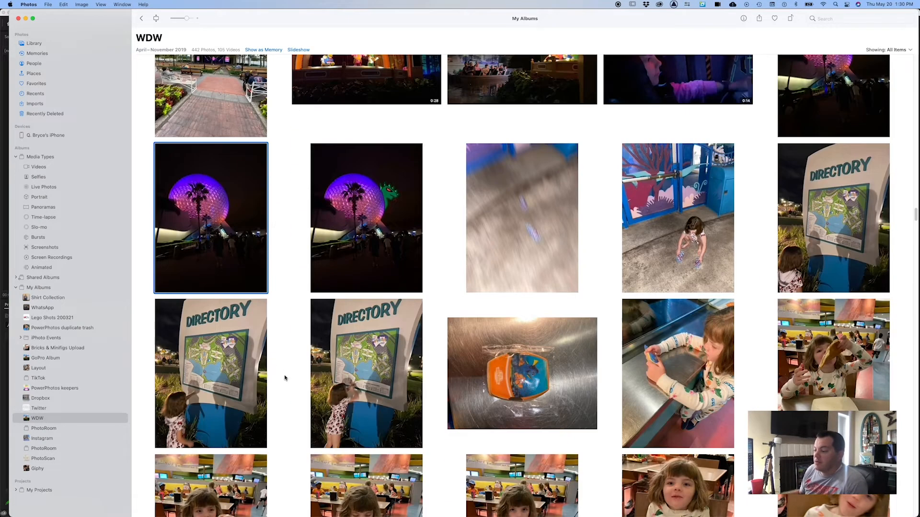
key(Down)
scroll(398, 374, down, 6)
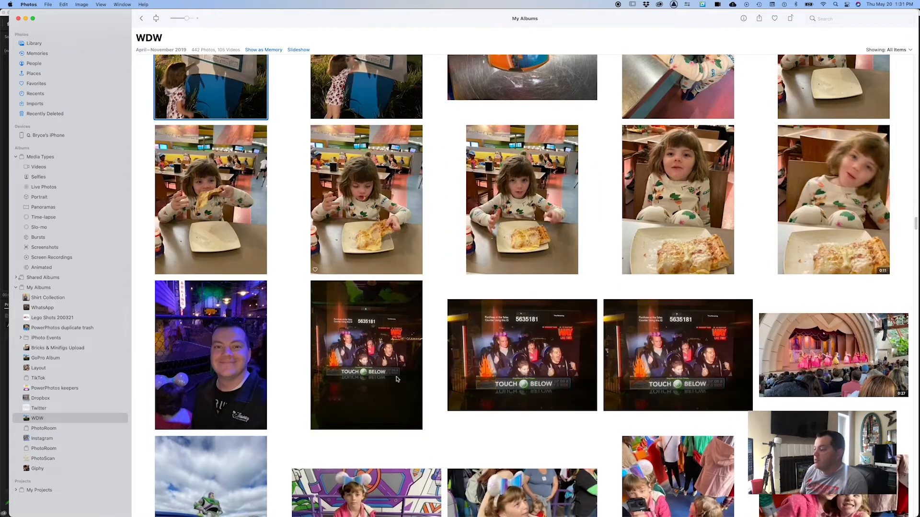
click(390, 223)
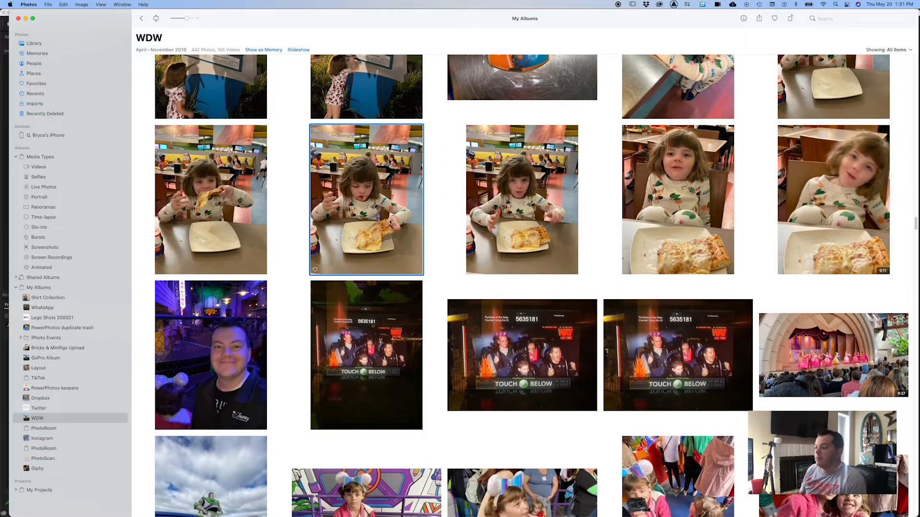
key(super+a)
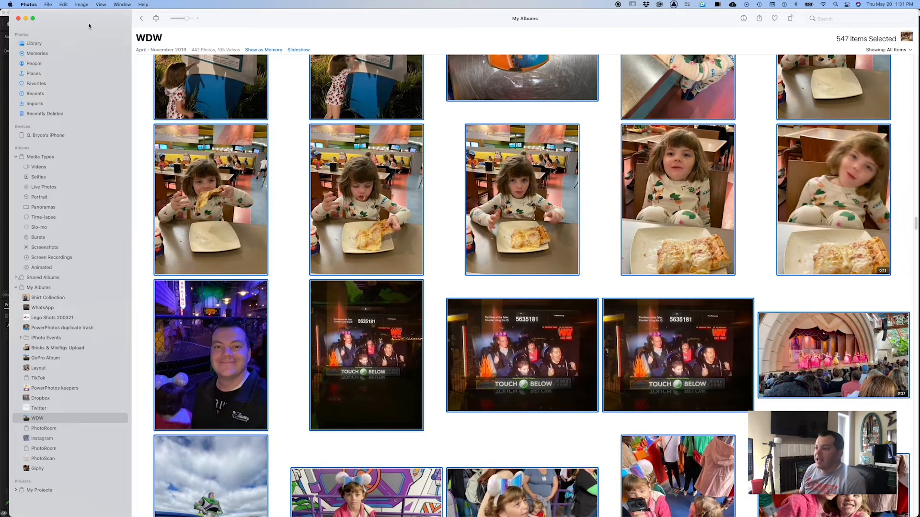
click(48, 4)
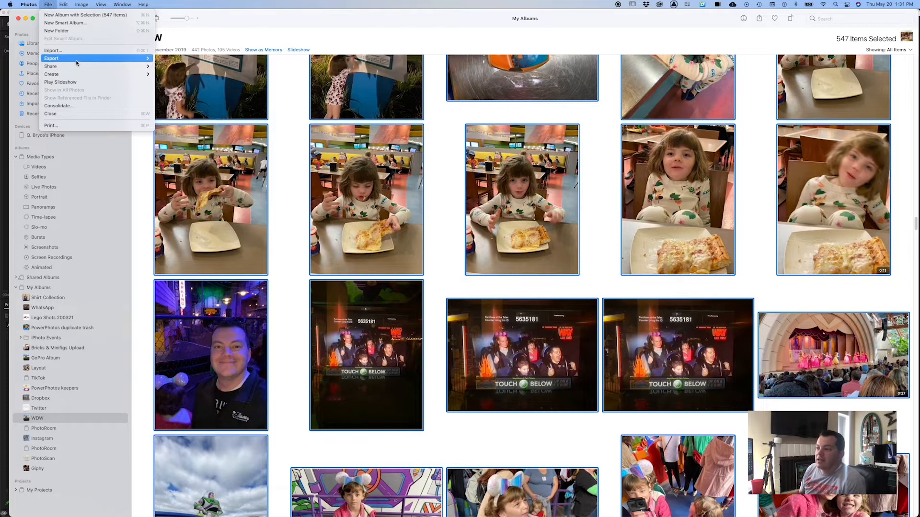
mouse_move(139, 57)
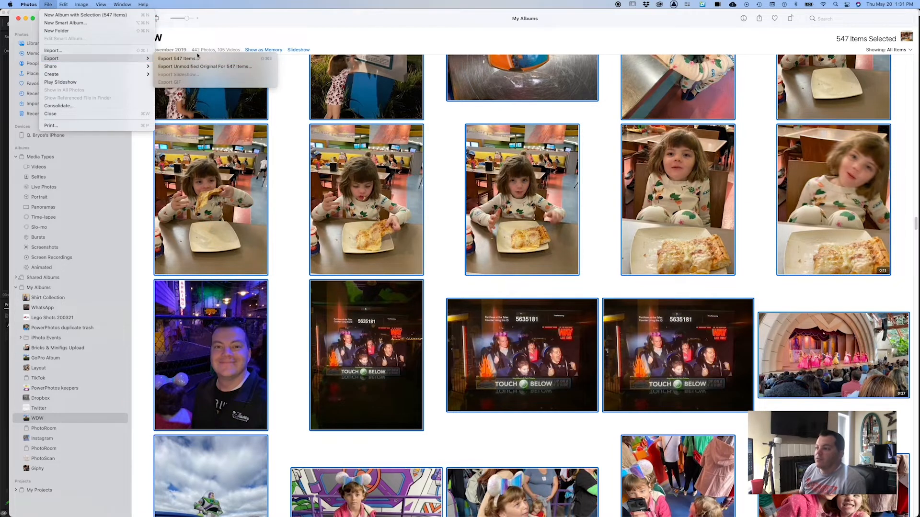
click(290, 95)
click(303, 203)
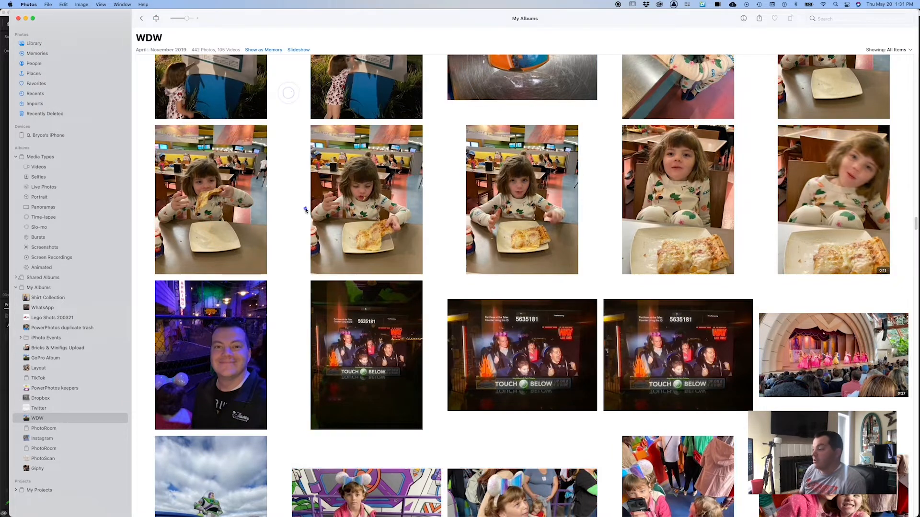
Scroll down the album and select three photos from different scenes.
scroll(309, 292, down, 3)
scroll(309, 293, down, 3)
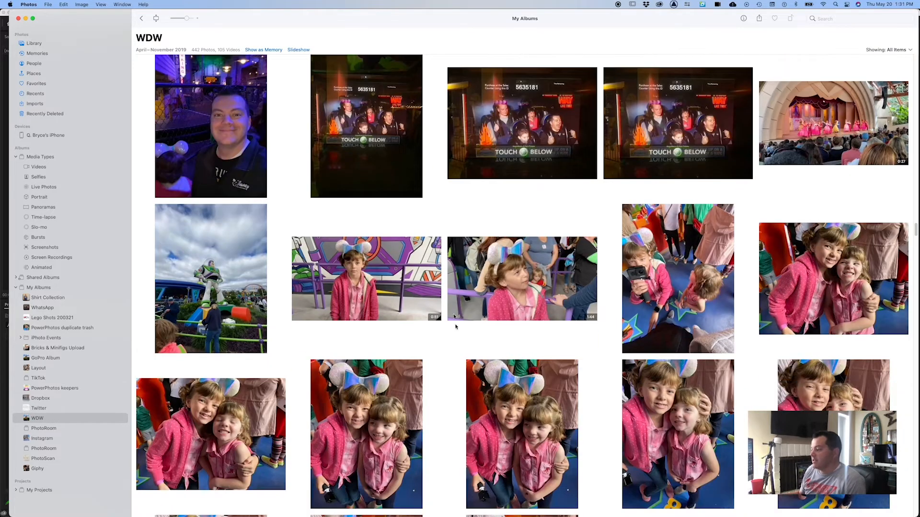
scroll(687, 310, down, 5)
click(709, 293)
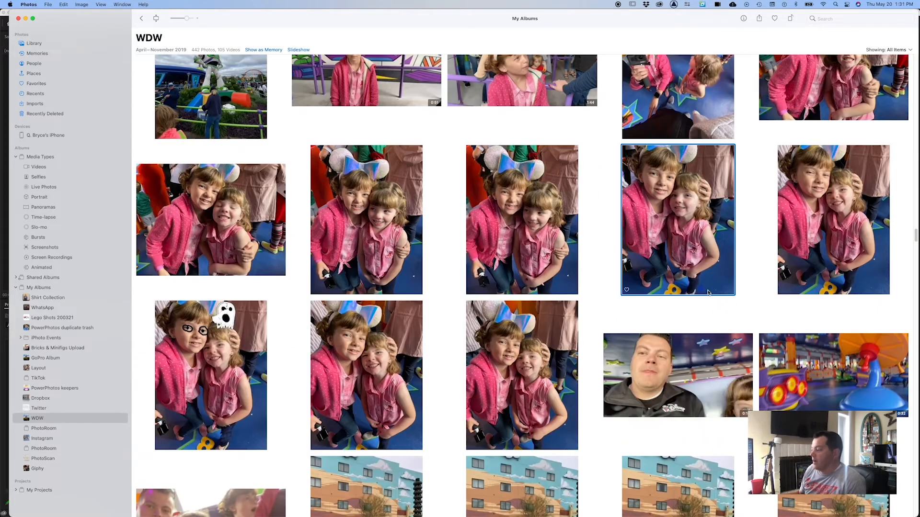
scroll(709, 292, down, 4)
scroll(529, 363, down, 3)
super+click(575, 405)
scroll(537, 367, down, 2)
super+click(799, 286)
scroll(799, 286, down, 8)
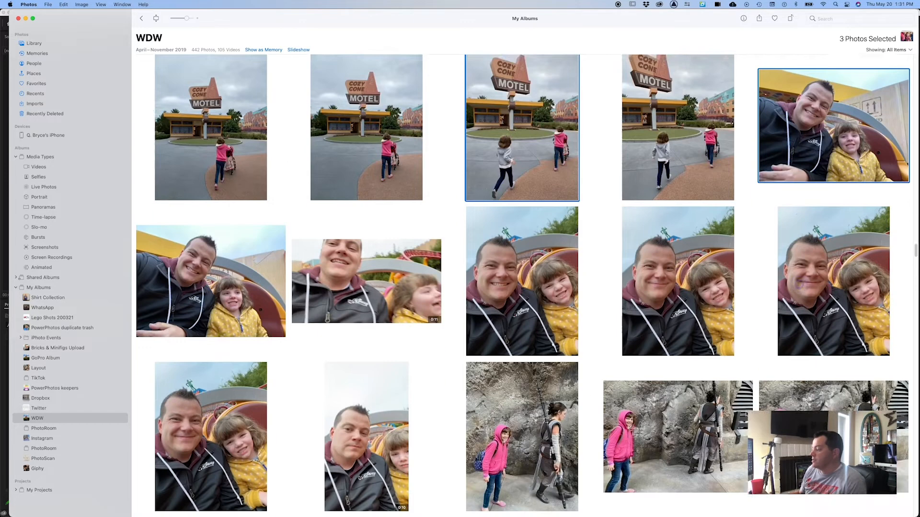
scroll(575, 342, down, 3)
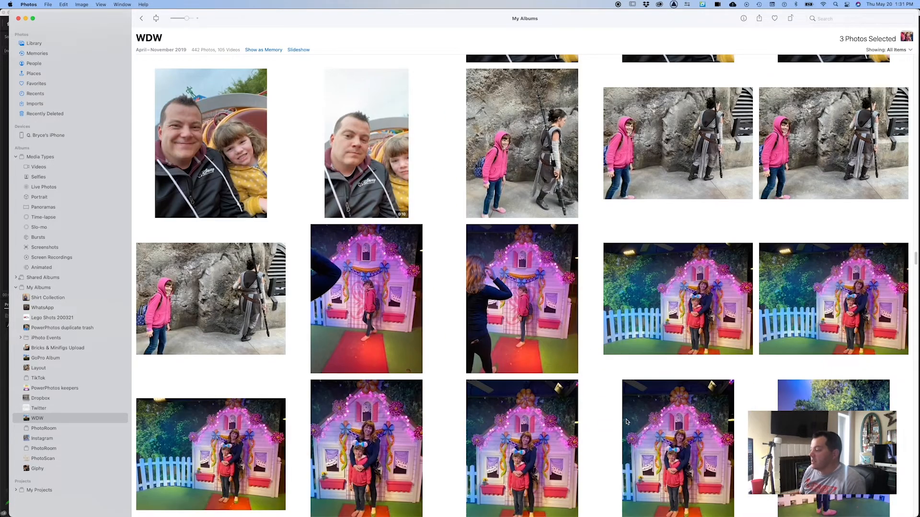
Add six more photos from the character playhouse and BB-8 scenes to the selection.
super+click(345, 304)
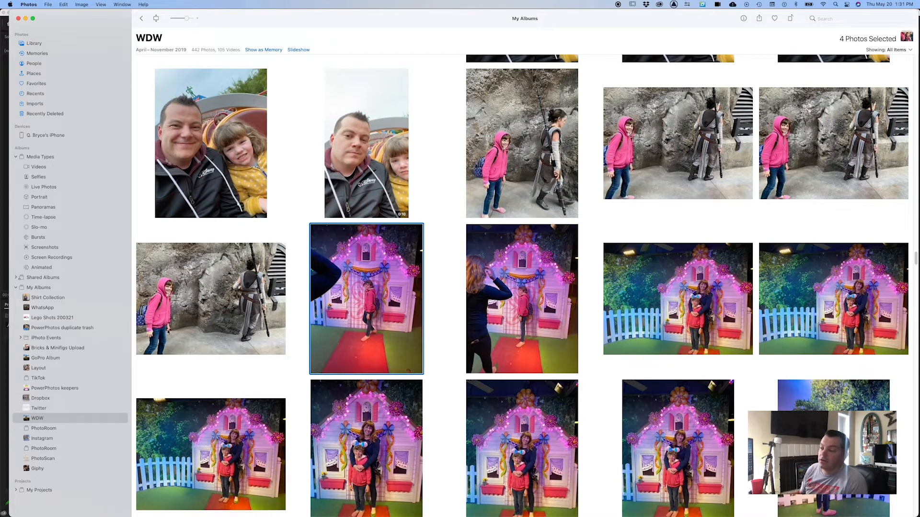
super+click(207, 315)
scroll(287, 326, down, 7)
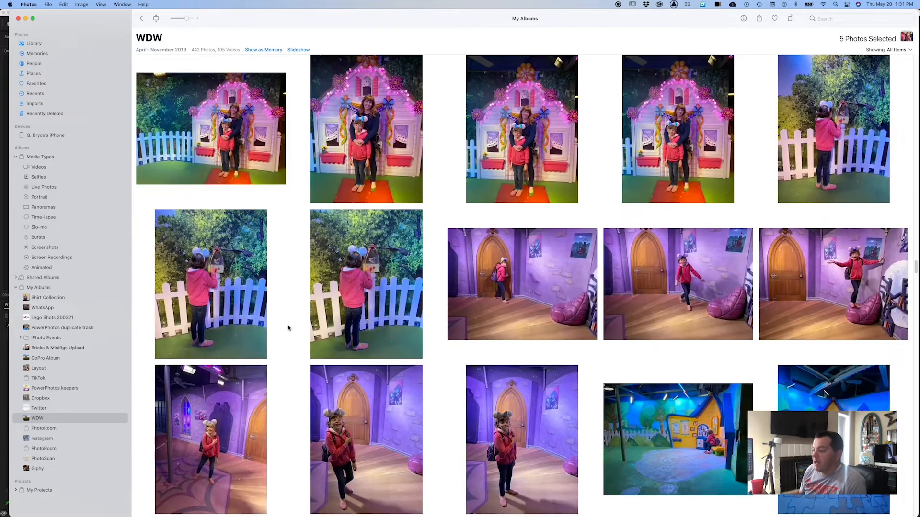
super+click(362, 309)
scroll(412, 336, down, 3)
super+click(677, 171)
scroll(609, 383, down, 3)
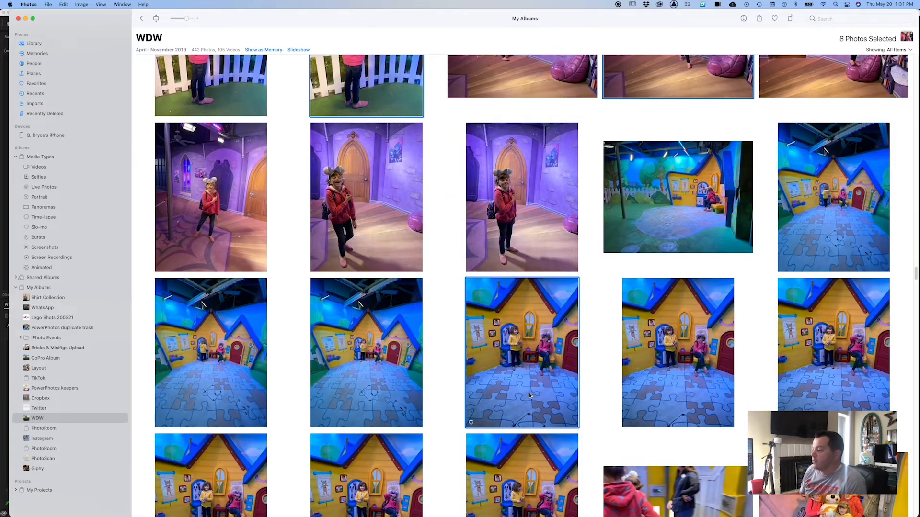
super+click(529, 396)
scroll(529, 395, down, 10)
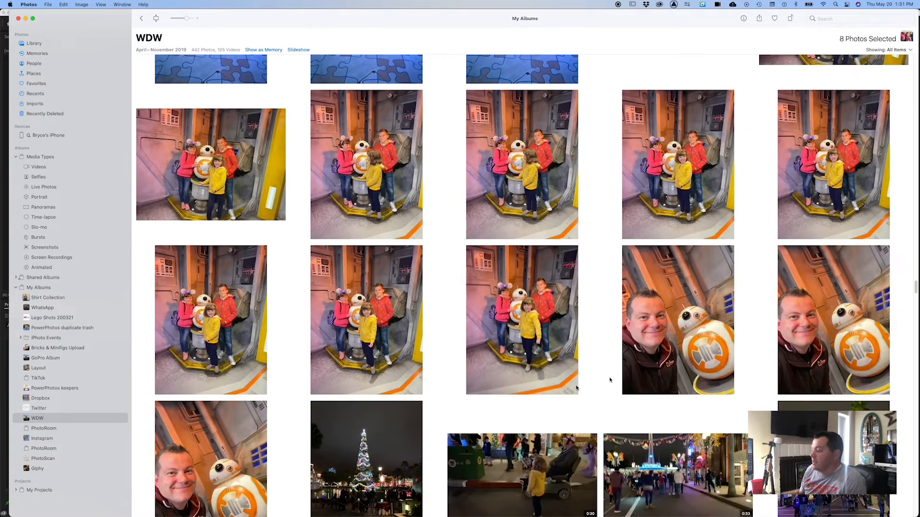
super+click(687, 357)
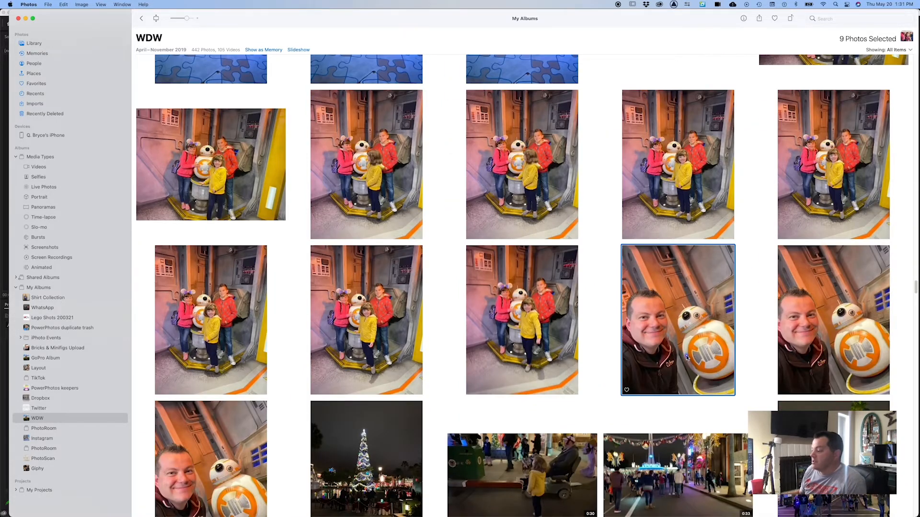
Add three more photos further down the album, bringing the selection to 12.
scroll(463, 429, down, 2)
super+click(341, 398)
scroll(420, 426, down, 5)
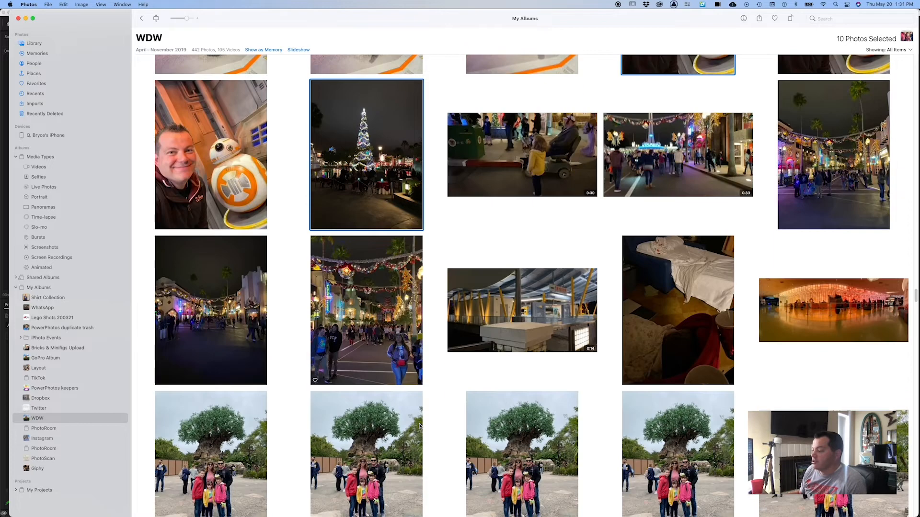
scroll(419, 426, down, 5)
super+click(506, 302)
scroll(503, 331, down, 2)
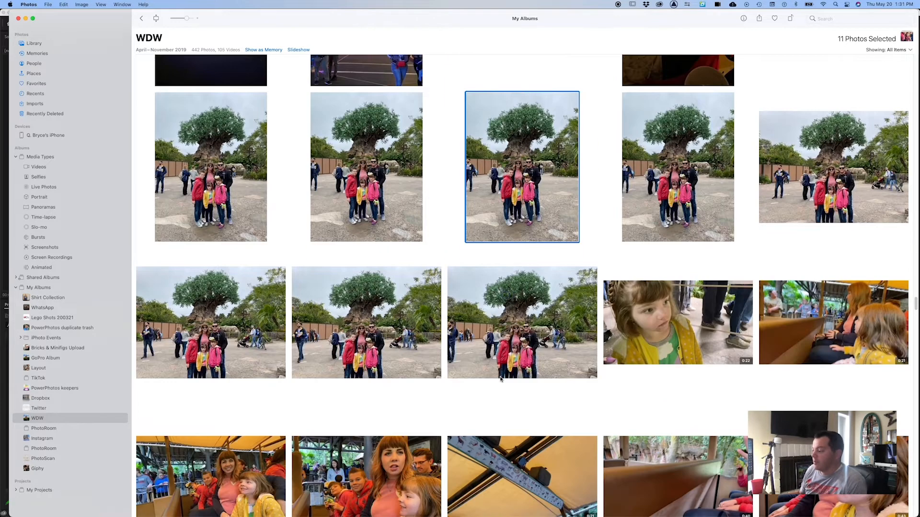
scroll(507, 385, down, 10)
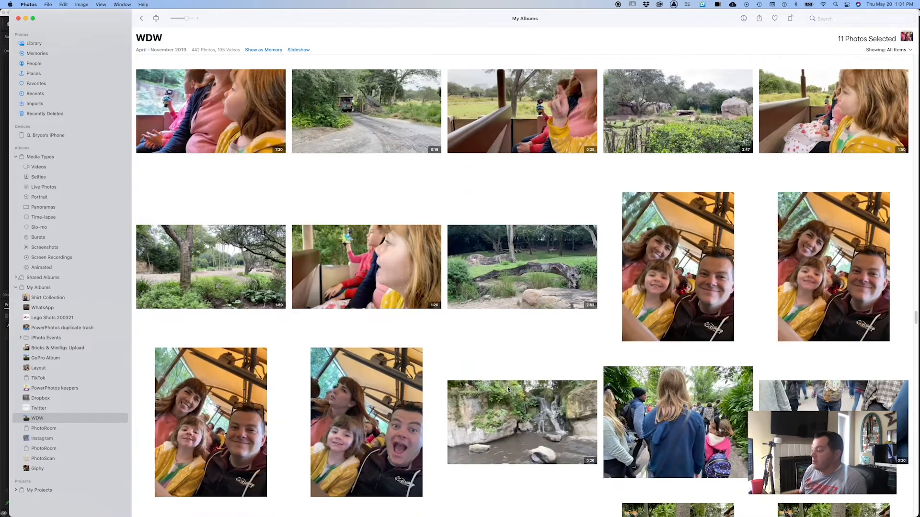
super+click(710, 299)
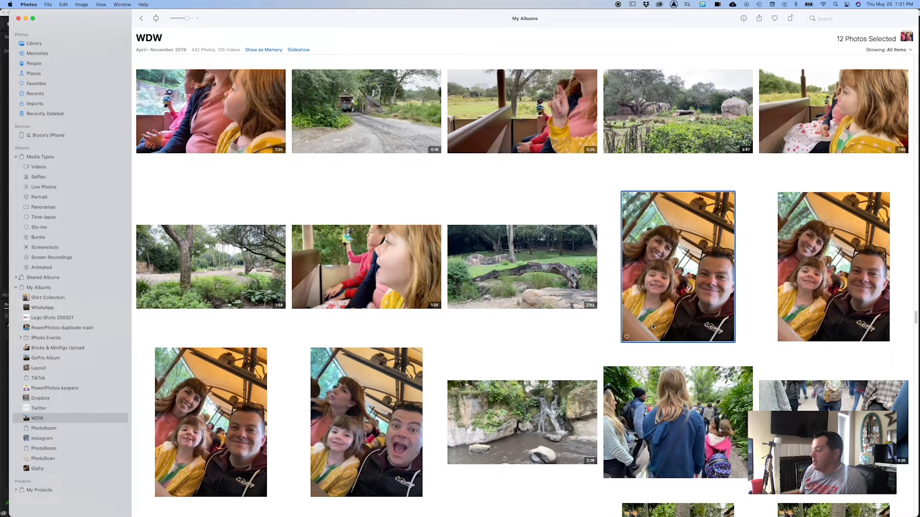
Start exporting the 12 selected photos.
click(49, 5)
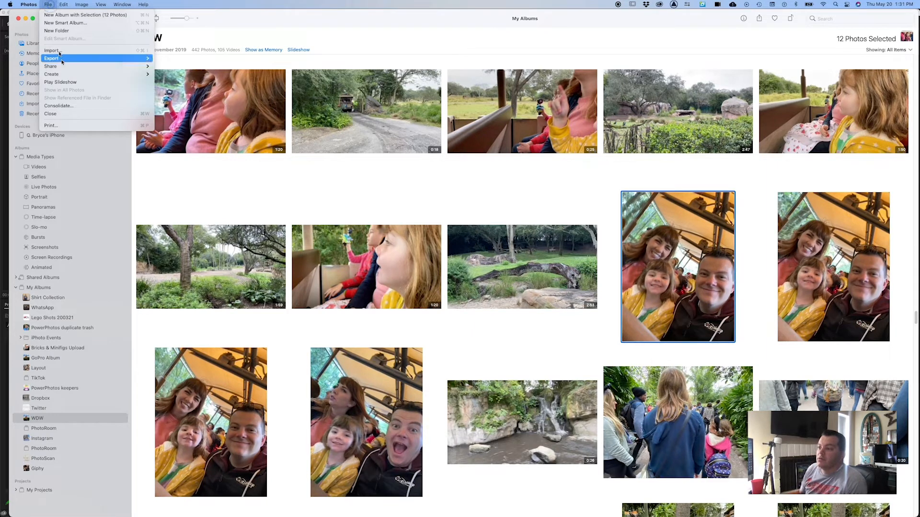
mouse_move(80, 61)
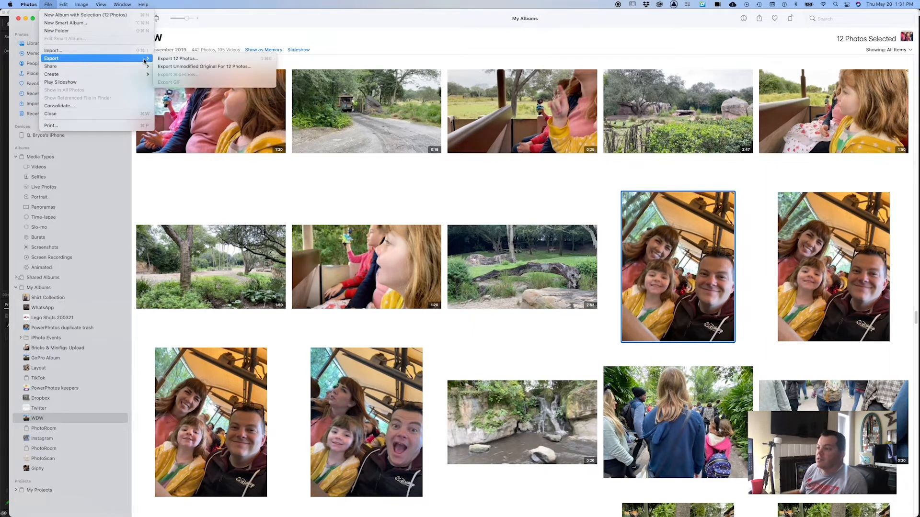
click(215, 59)
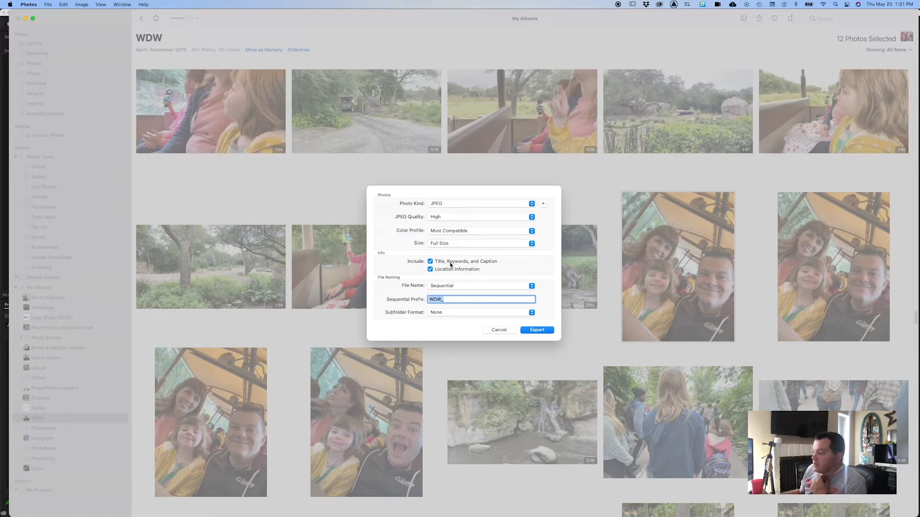
Review the file name options in the export settings.
click(440, 288)
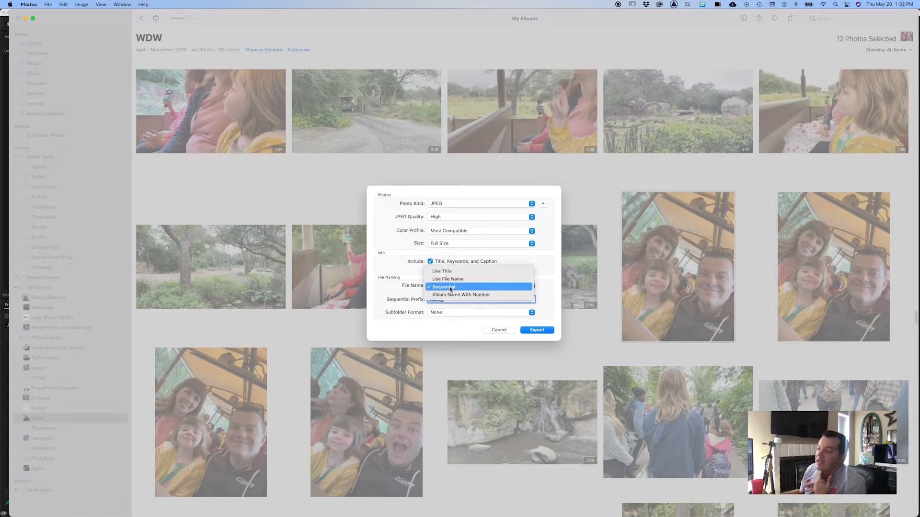
click(451, 287)
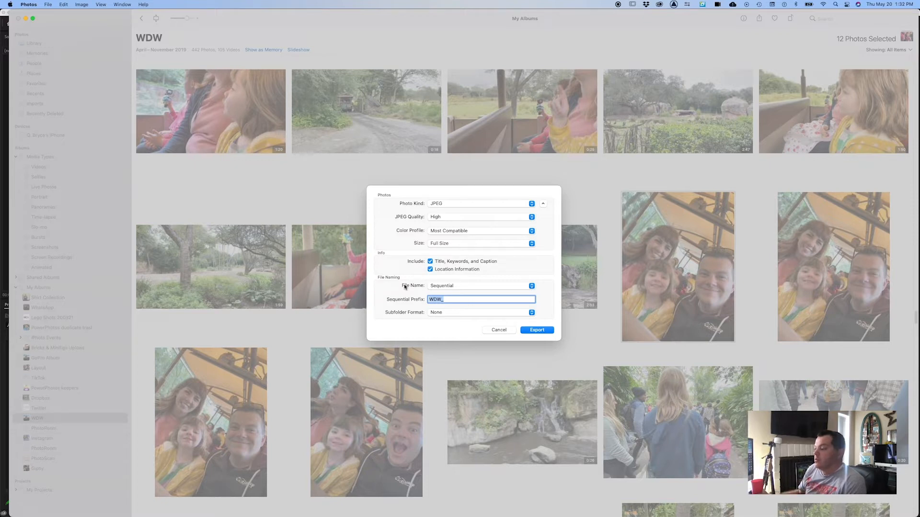
click(433, 286)
click(441, 287)
click(448, 289)
click(449, 289)
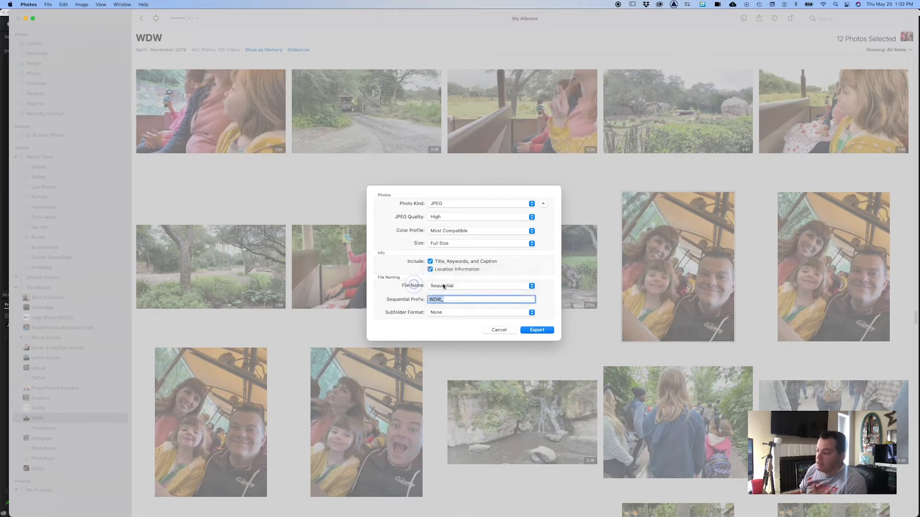
Switch the export file naming to Use File Name.
click(444, 286)
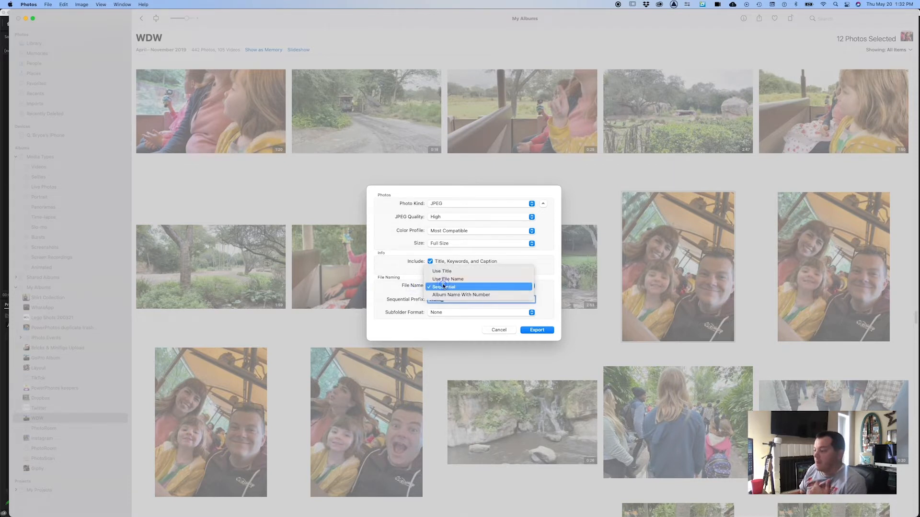
click(457, 280)
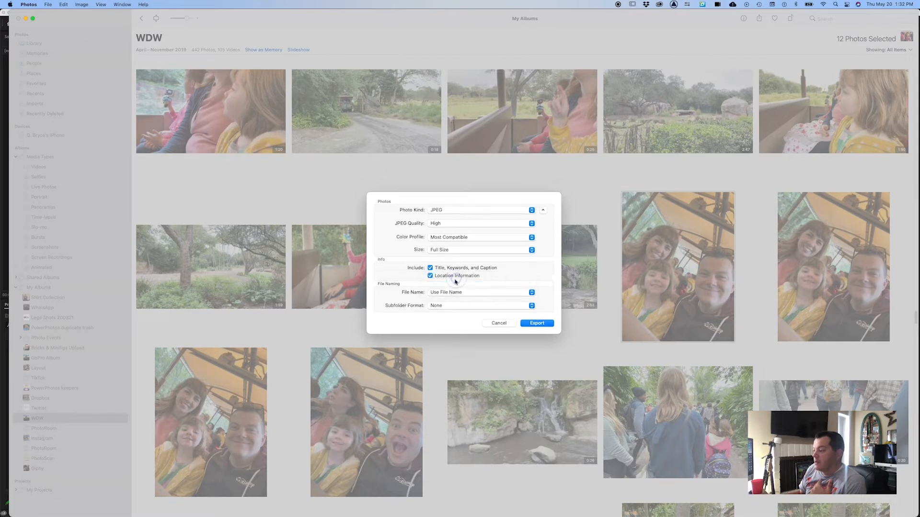
Switch the export file naming to Sequential with the prefix WDW_.
click(458, 293)
click(463, 303)
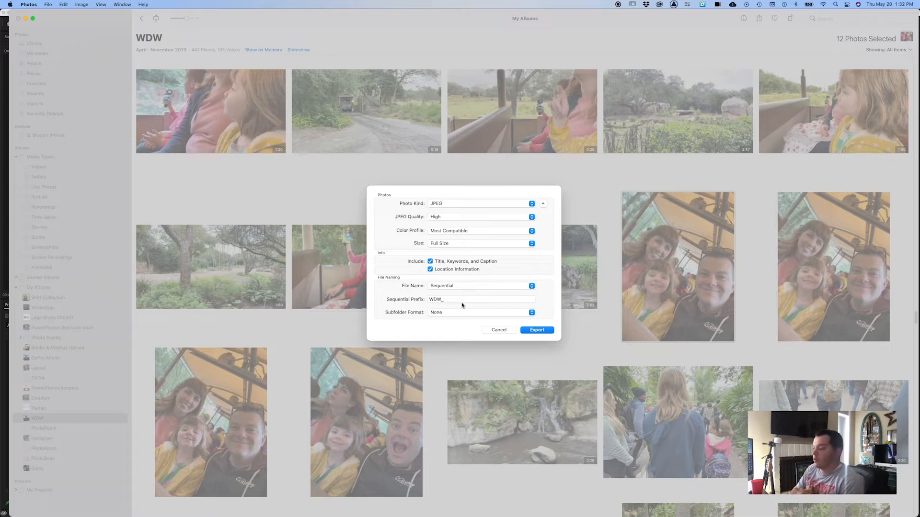
double_click(462, 299)
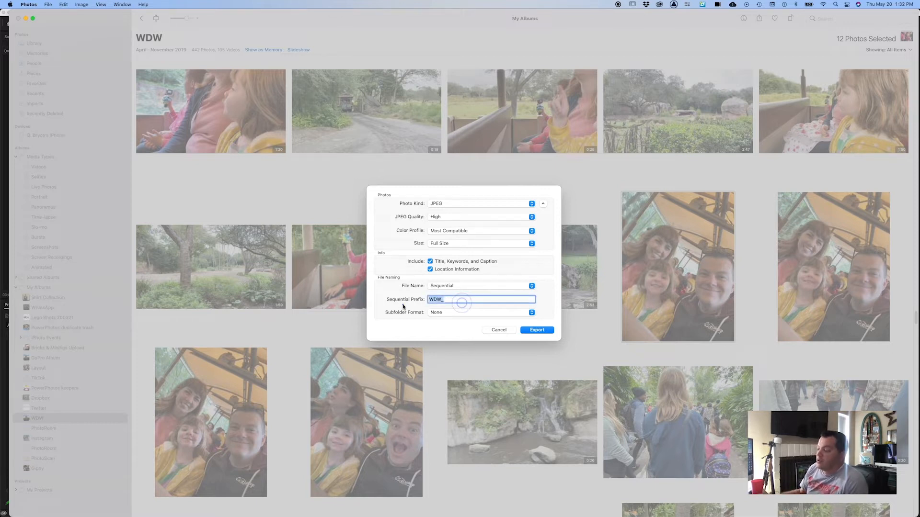
click(439, 302)
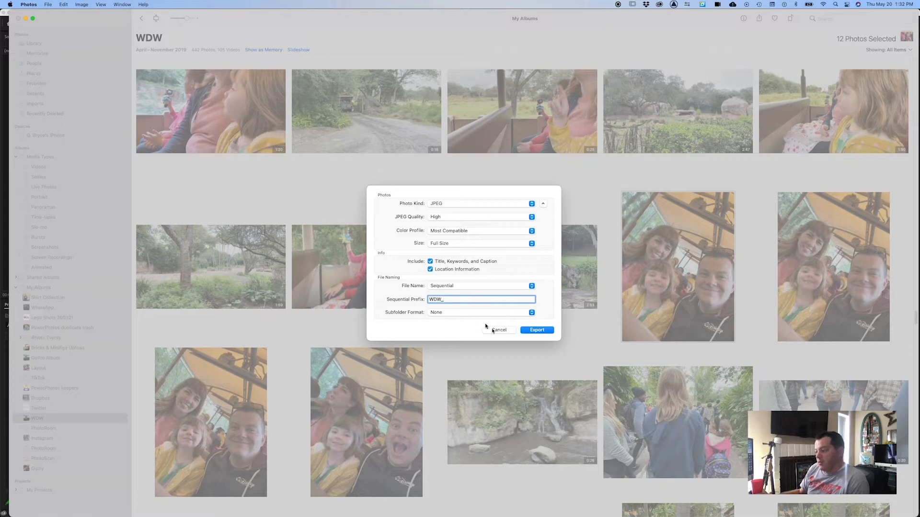
Export the photos into the Slideshow Tutorial folder.
click(548, 333)
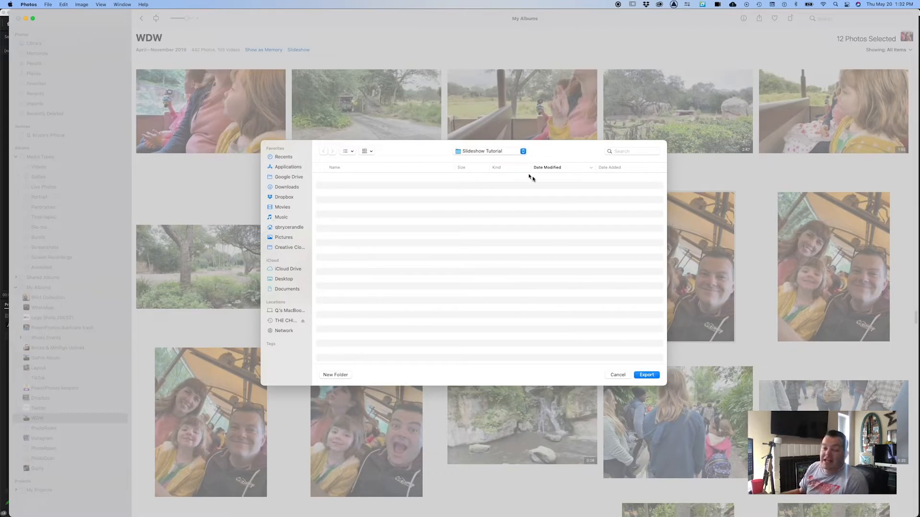
click(523, 151)
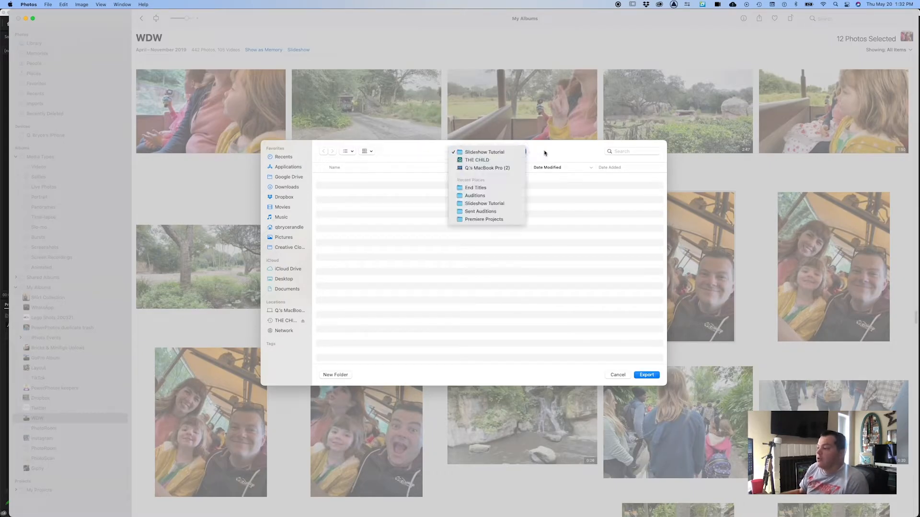
click(510, 152)
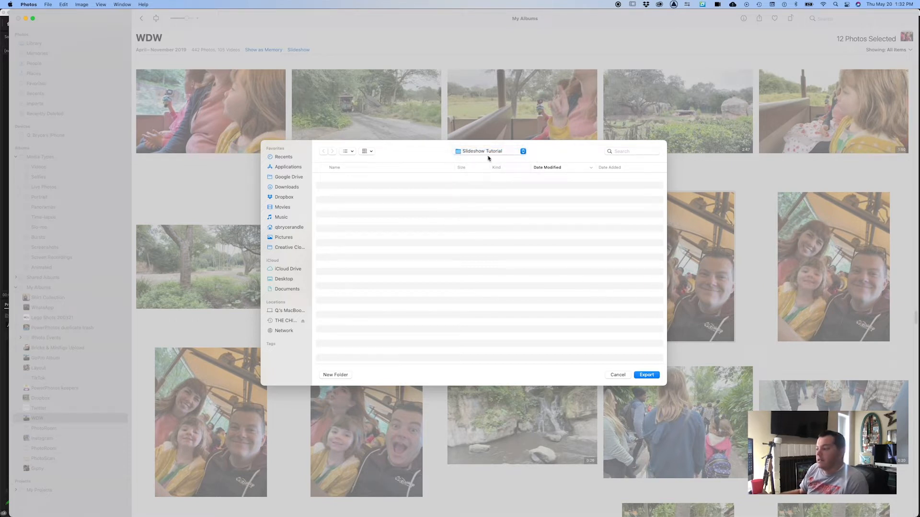
click(651, 375)
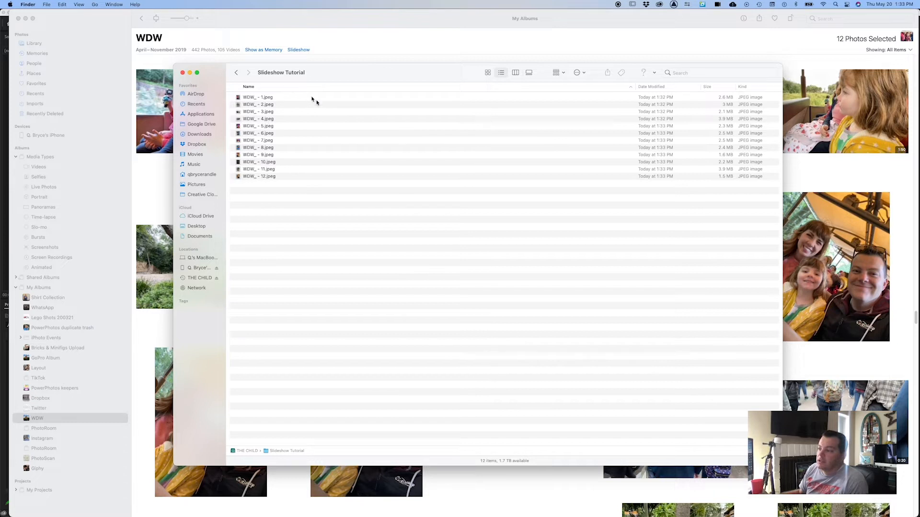
Preview the exported WDW_ images one by one in the Slideshow Tutorial folder.
click(284, 99)
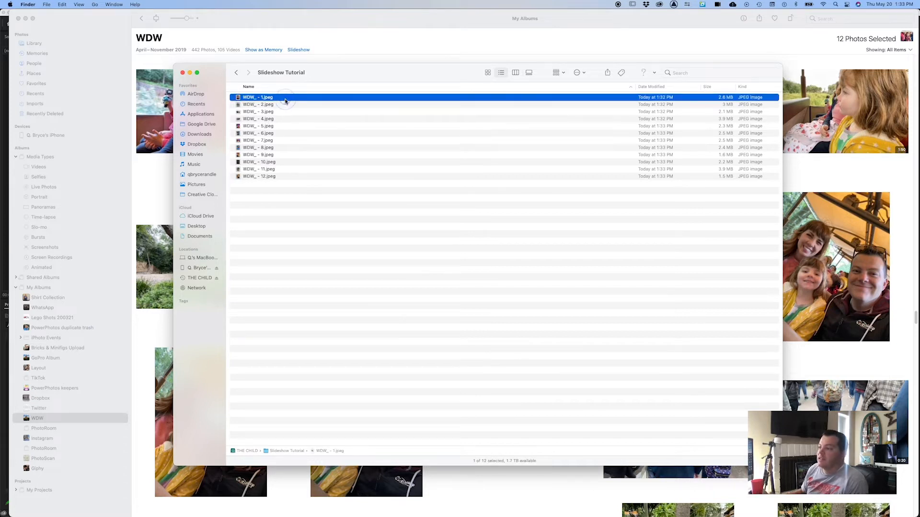
key(space)
key(Down)
key(Down)
key(Down)
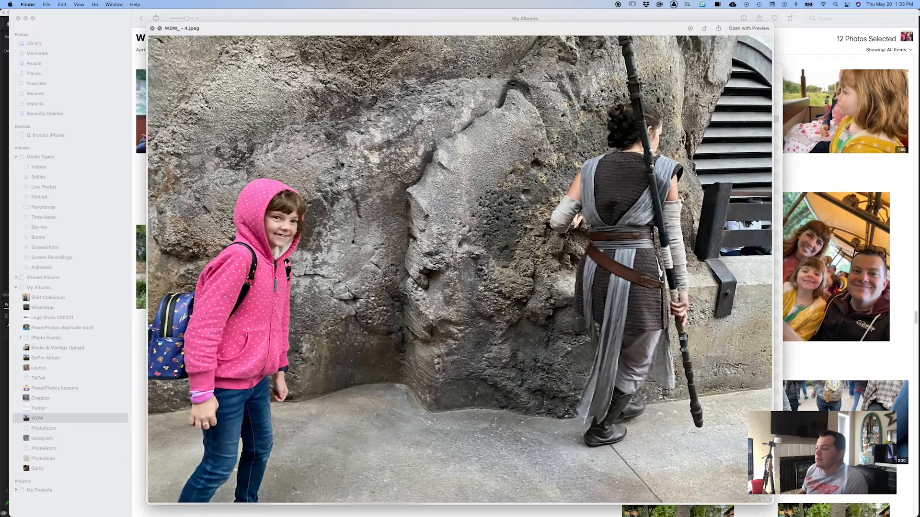
key(Down)
key(Down)
key(Down)
key(Down)
key(Down)
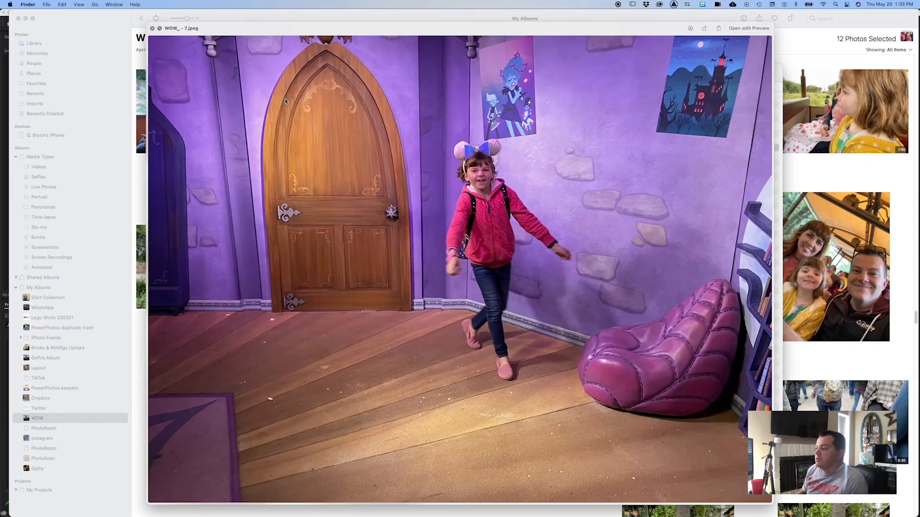
key(space)
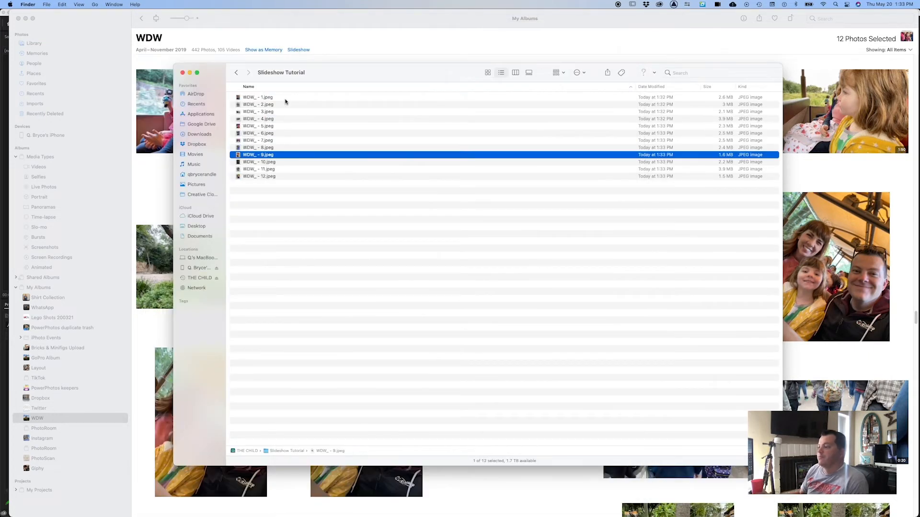
click(287, 210)
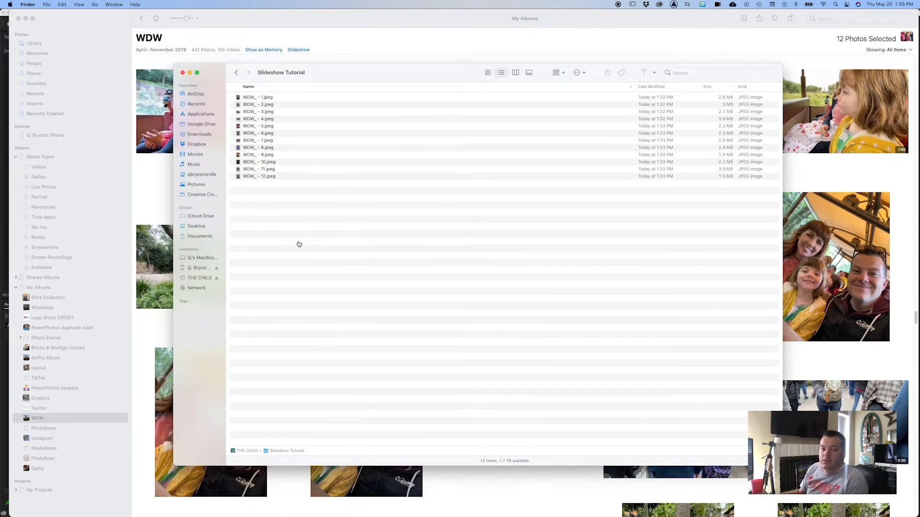
Switch to Premiere Pro and create a new sequence named _Slideshow.
key(super+Tab)
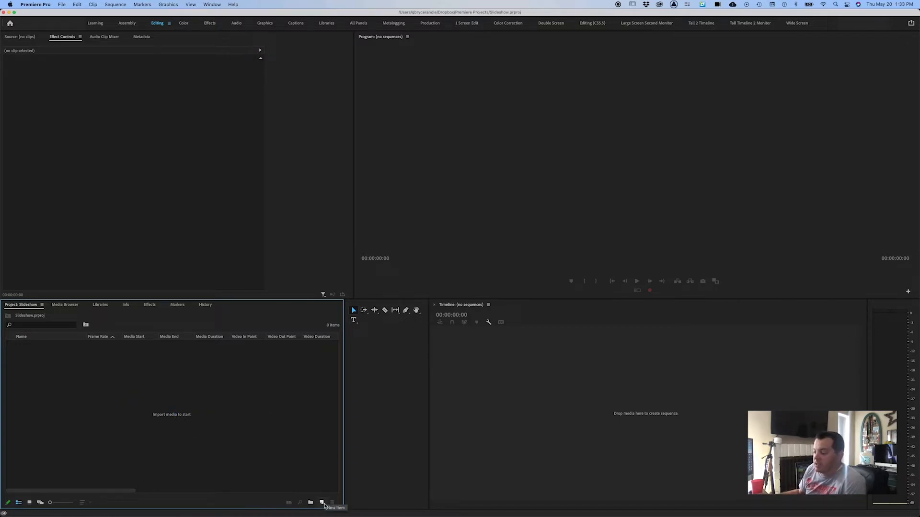
click(322, 503)
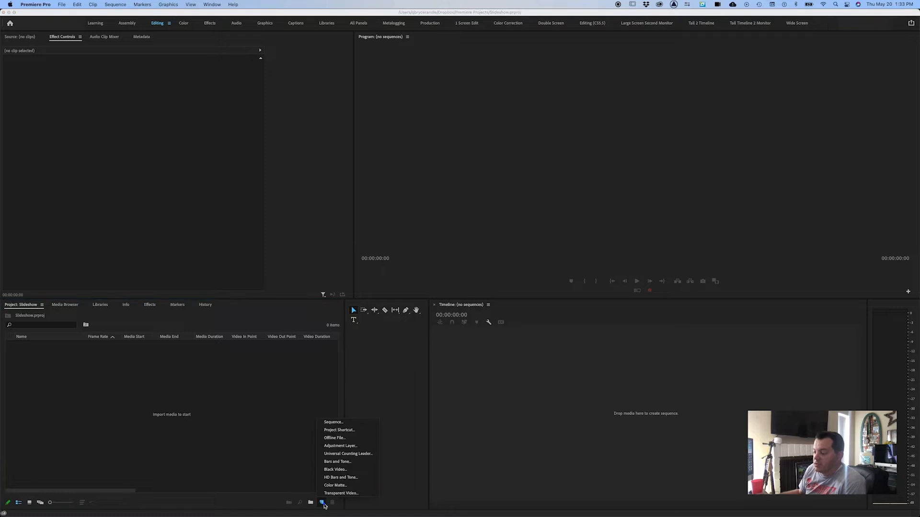
click(350, 423)
text(S)
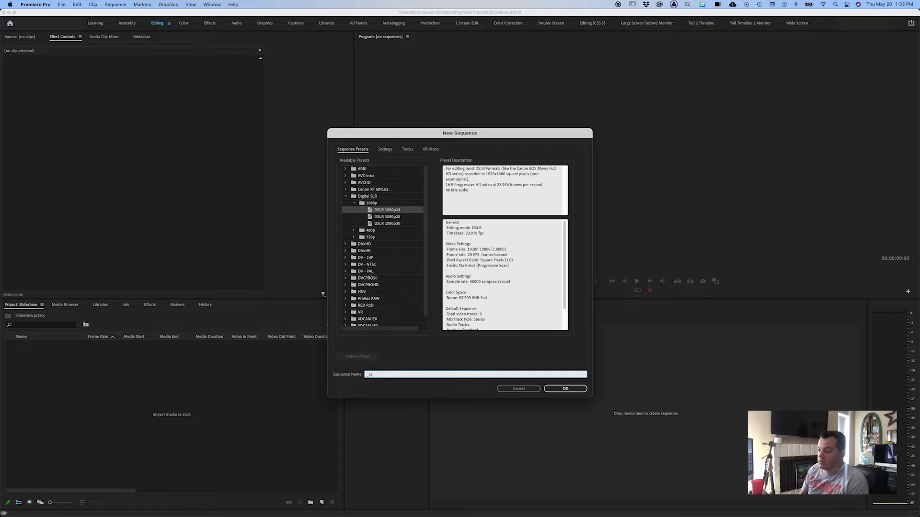
key(BackSpace)
key(BackSpace)
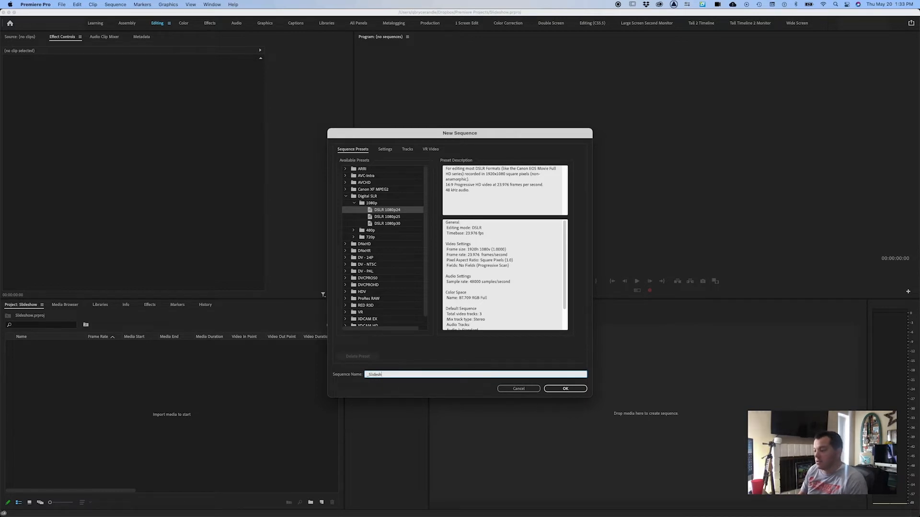
key(Return)
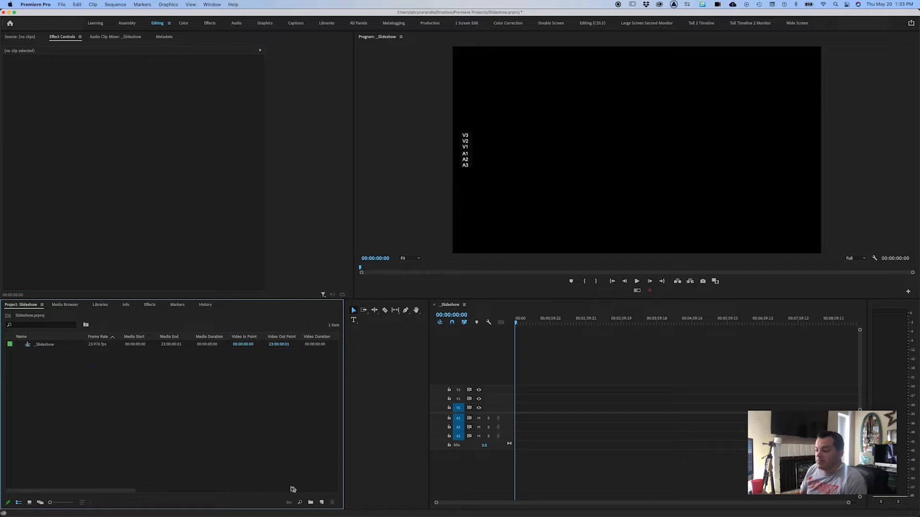
Create another sequence from the DSLR 1080p24 preset, also named _Slideshow.
click(322, 502)
click(334, 422)
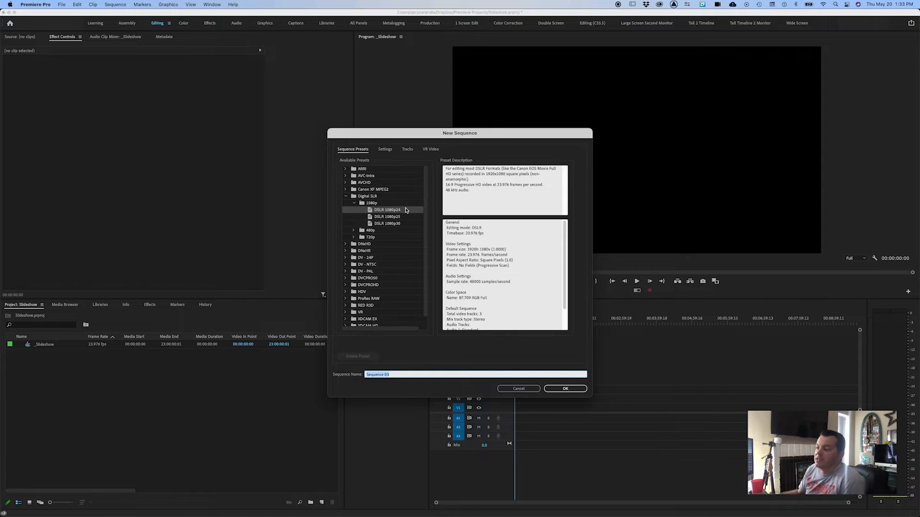
click(345, 197)
click(366, 197)
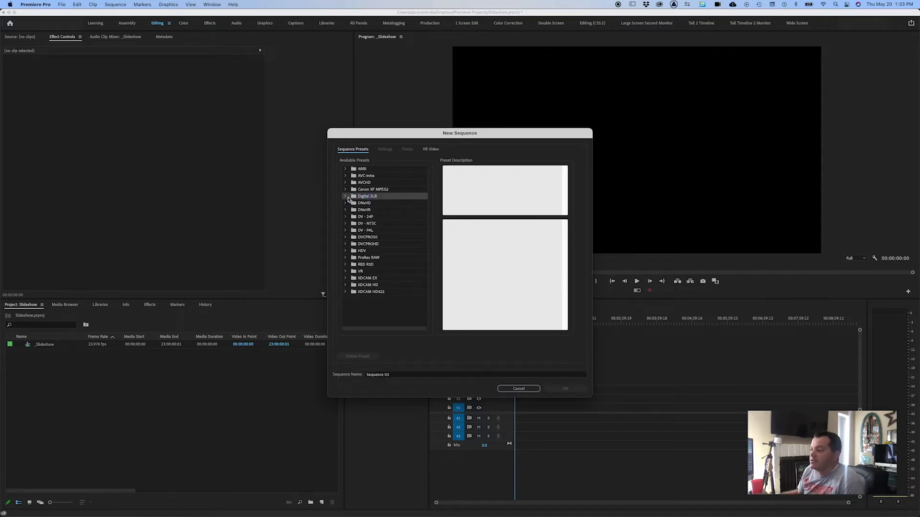
click(345, 196)
click(382, 209)
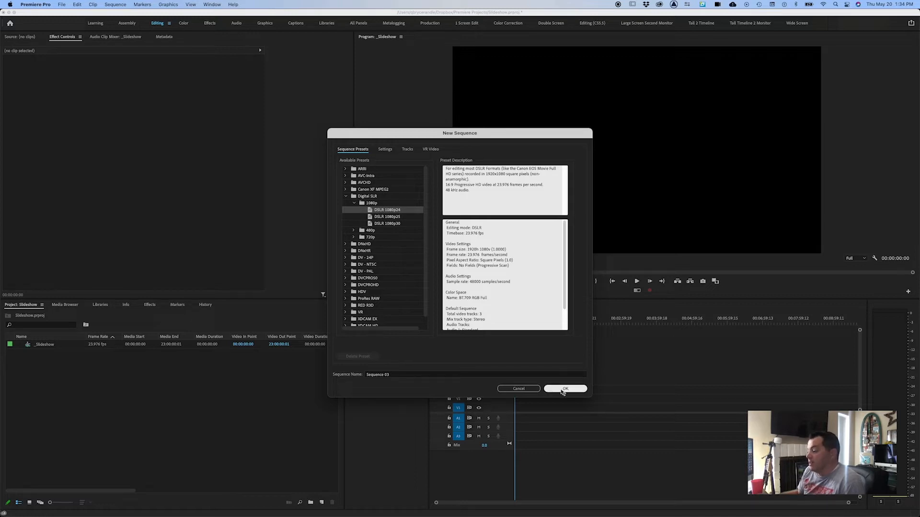
click(557, 376)
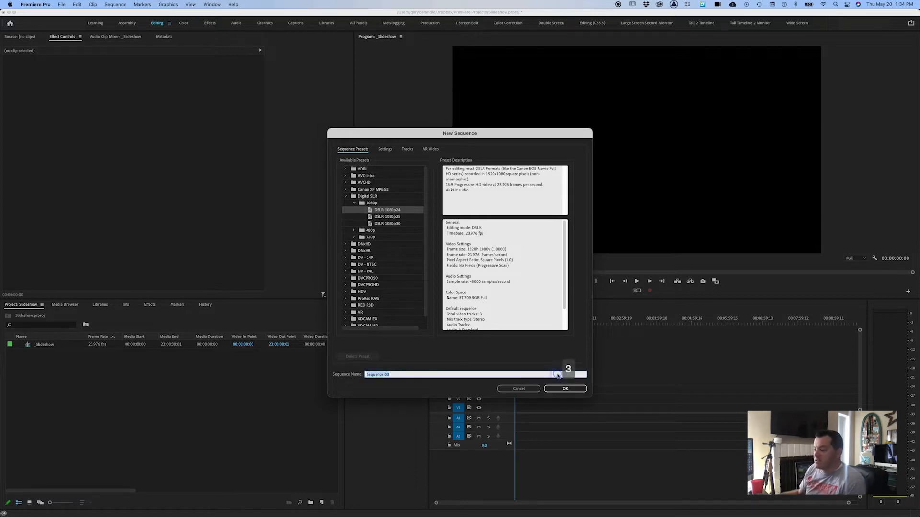
key(BackSpace)
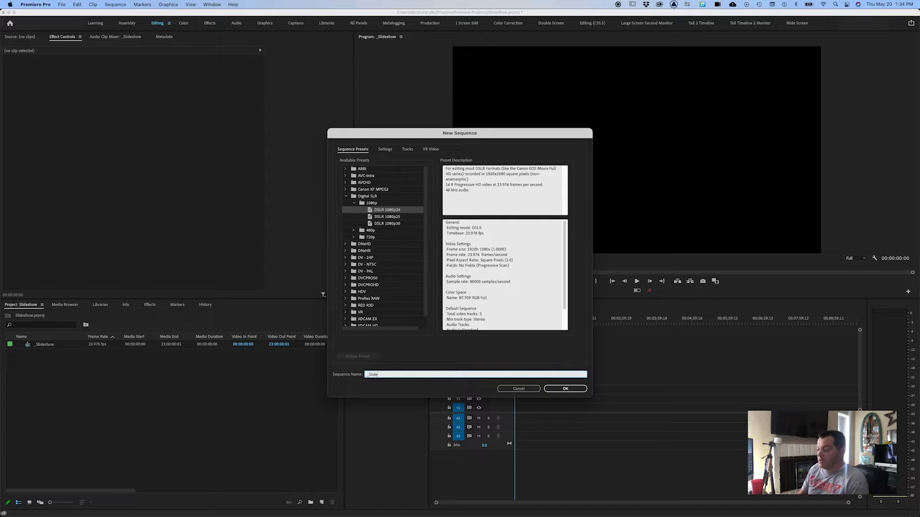
key(Return)
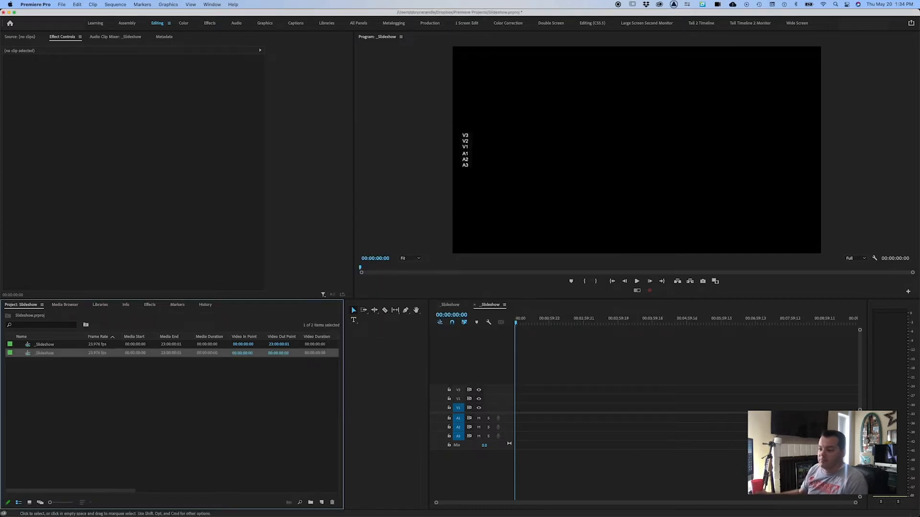
Delete the original _Slideshow sequence from the project.
click(50, 346)
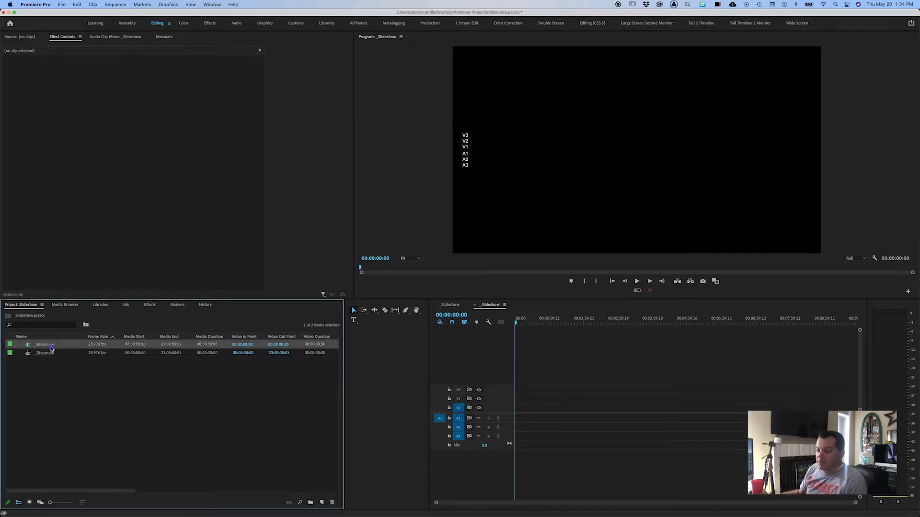
key(BackSpace)
click(66, 389)
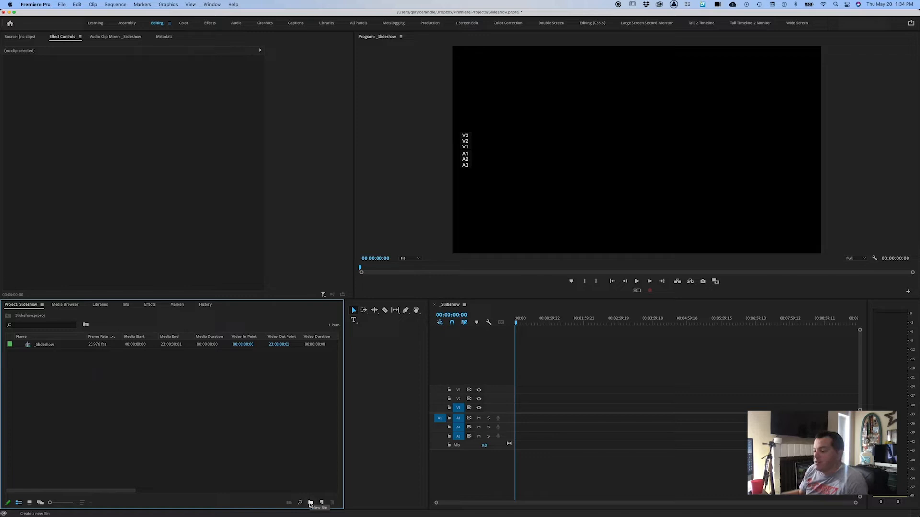
click(310, 503)
click(212, 432)
key(super+z)
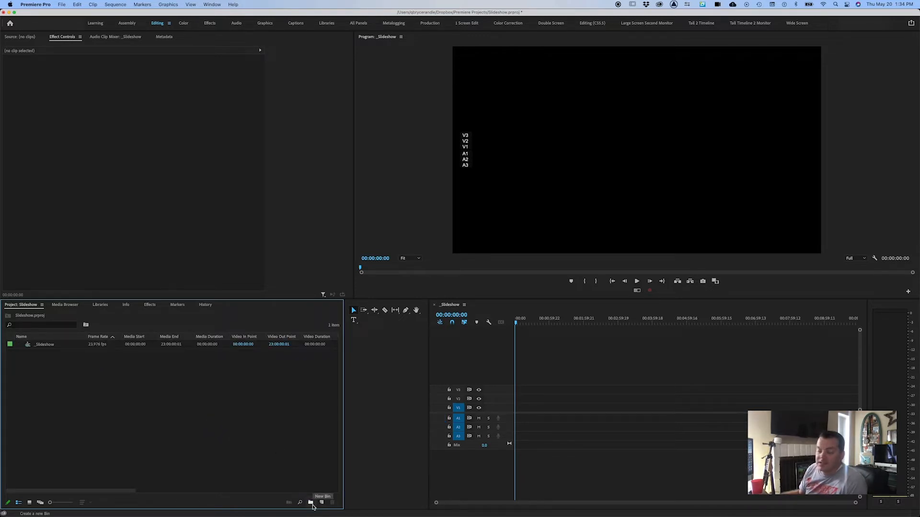
Create a new bin in the project named Photo Batch 1.
right_click(57, 366)
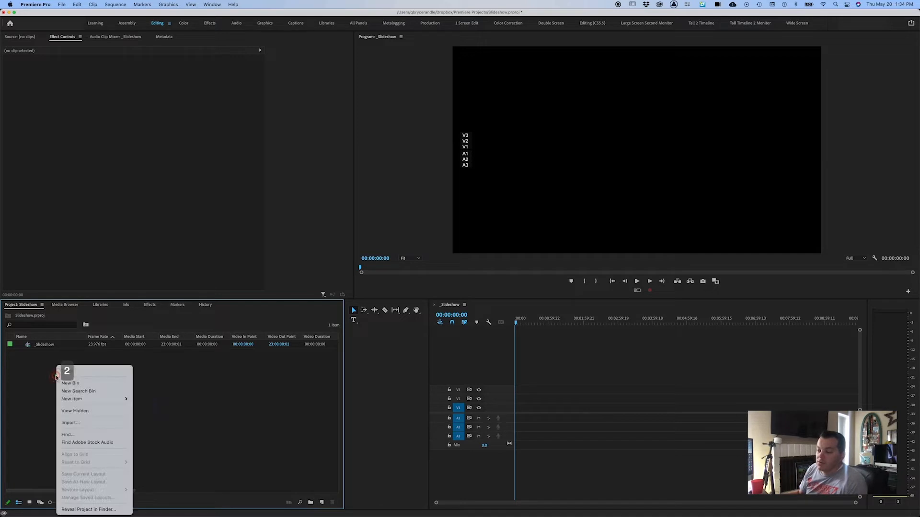
click(76, 383)
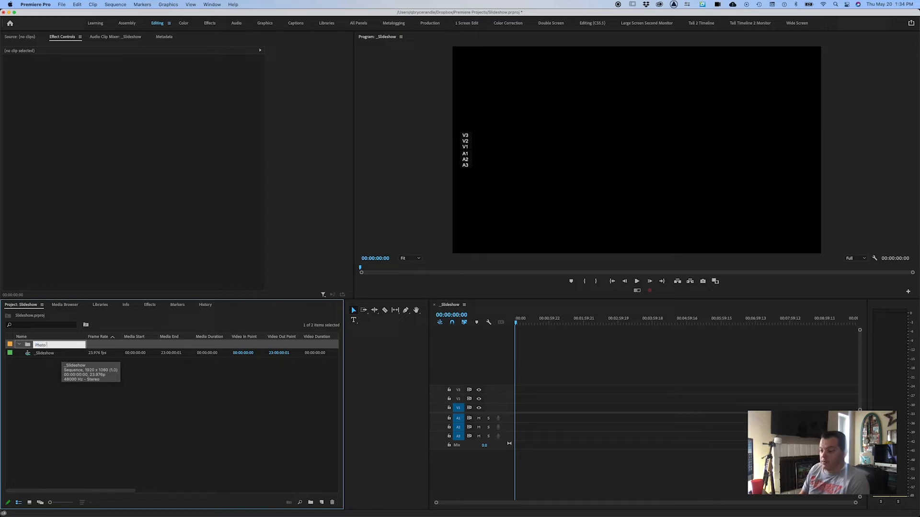
key(Tab)
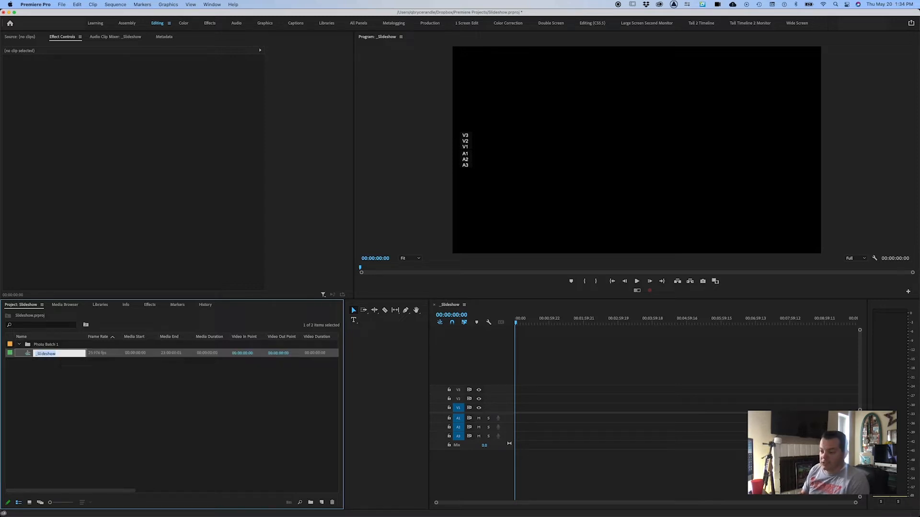
click(85, 400)
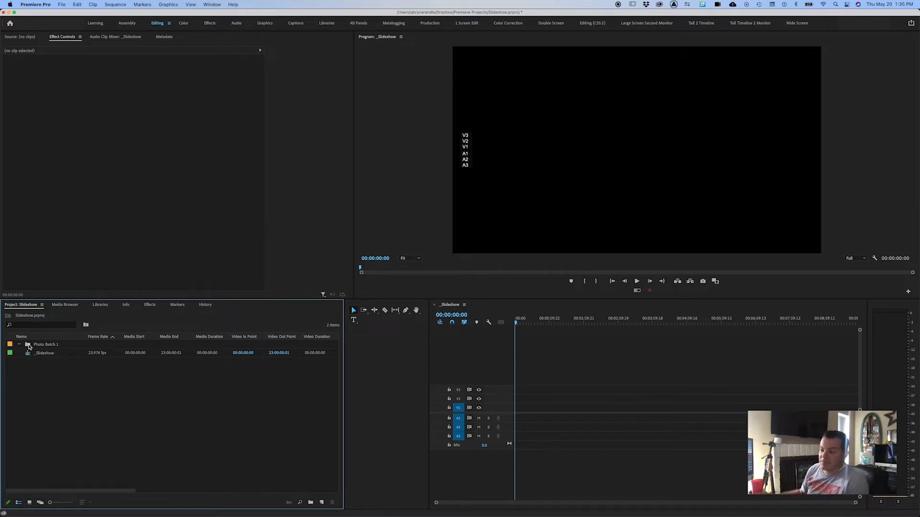
Open the Photo Batch 1 bin in its own window.
click(29, 347)
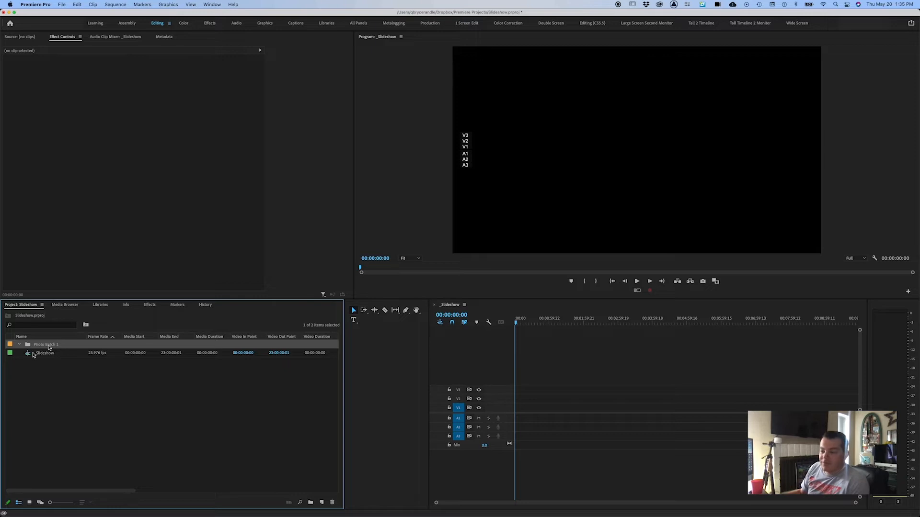
click(57, 360)
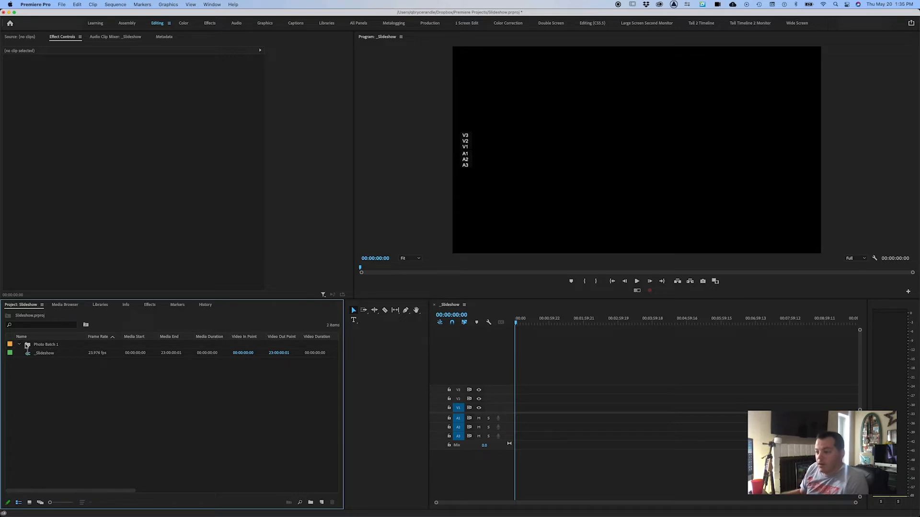
click(28, 345)
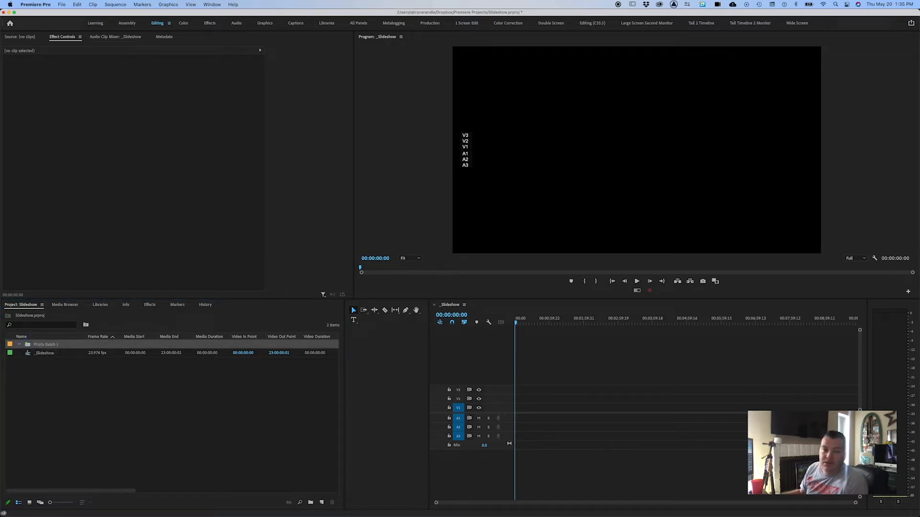
double_click(27, 345)
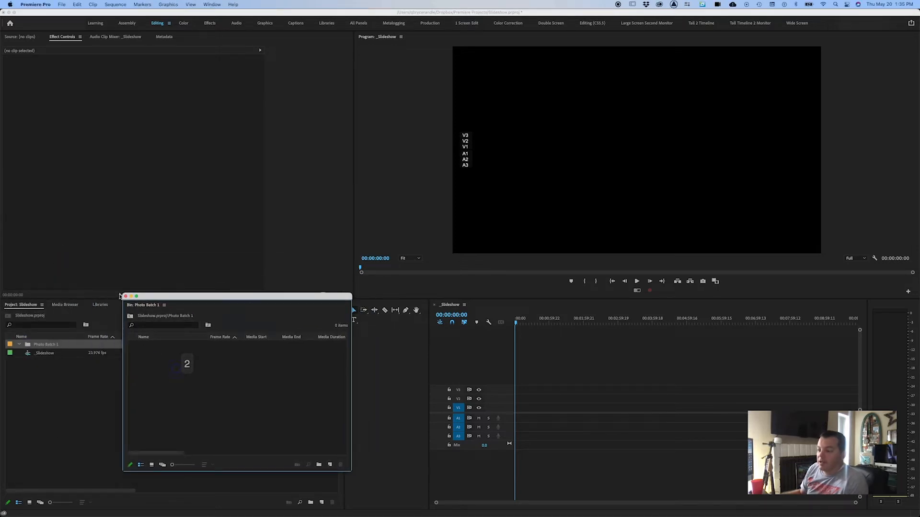
Import all twelve WDW JPEG photos from the Slideshow Tutorial folder into the Photo Batch 1 bin, then close the bin window.
right_click(169, 372)
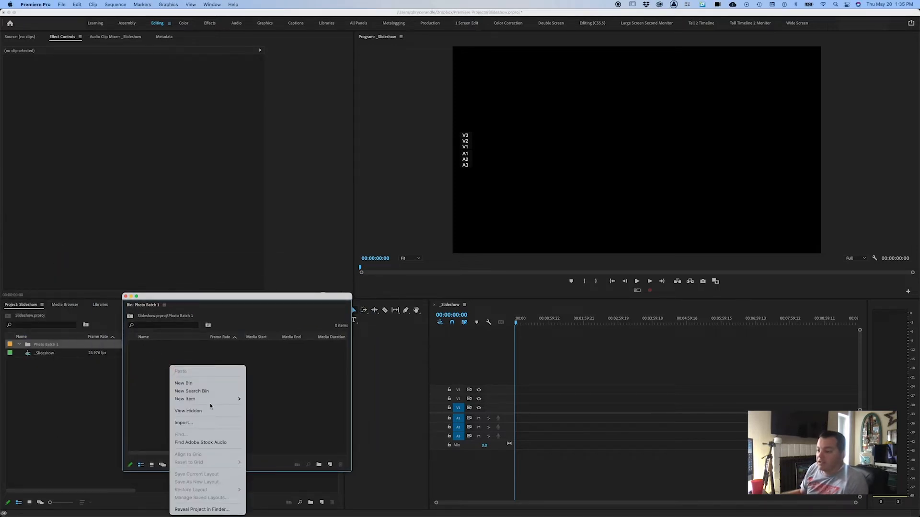
click(206, 421)
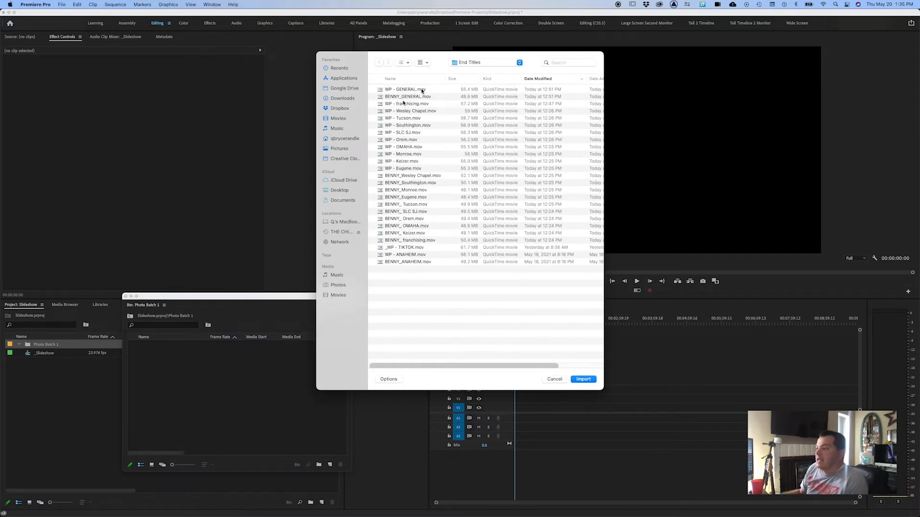
click(341, 232)
double_click(436, 91)
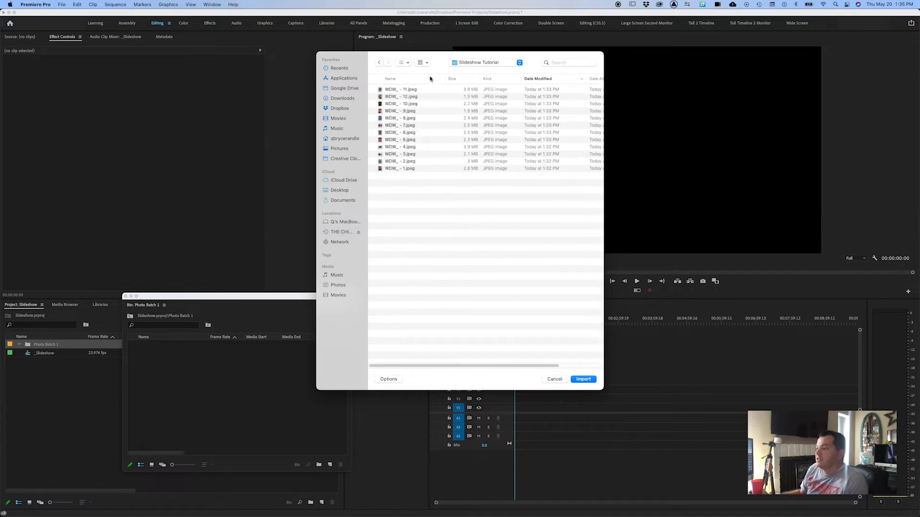
drag(451, 210, 435, 190)
click(445, 191)
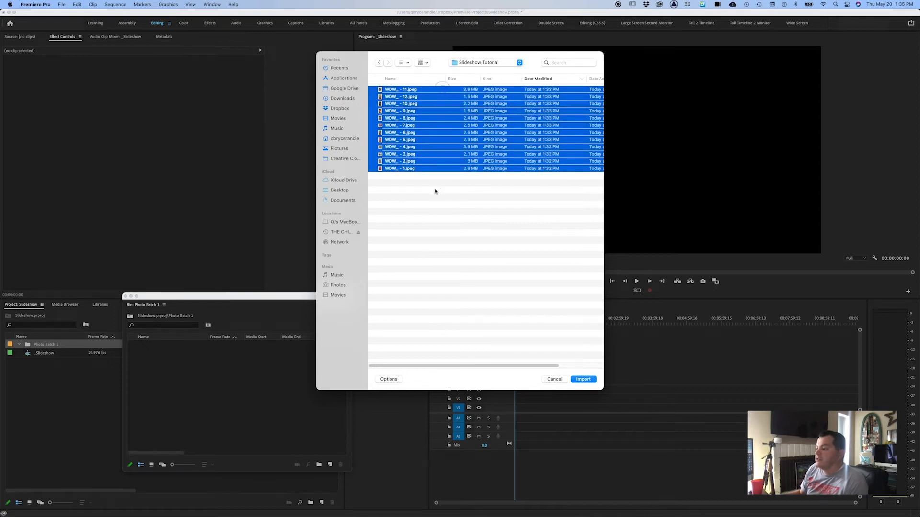
click(584, 379)
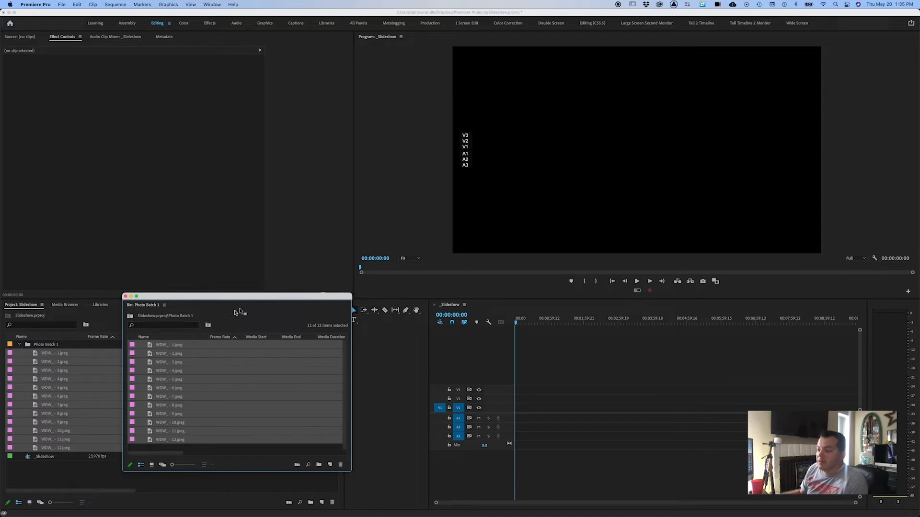
click(141, 448)
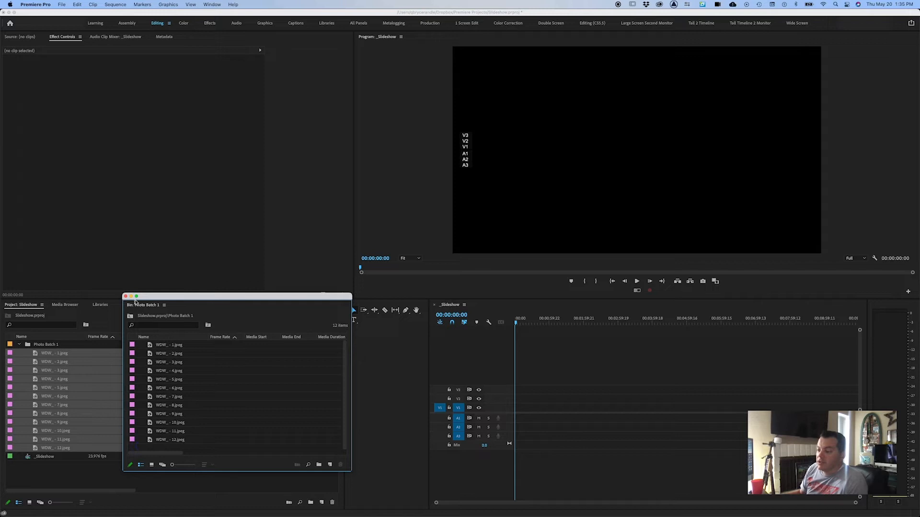
click(125, 297)
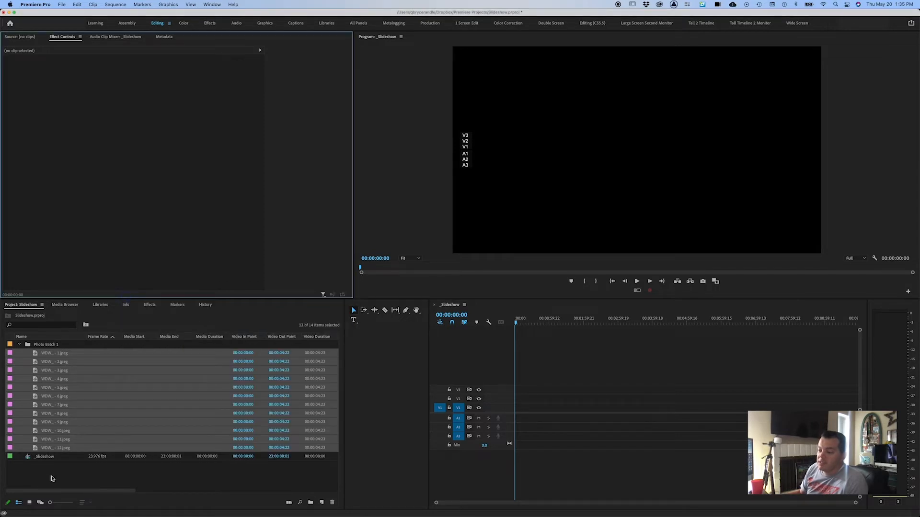
click(19, 345)
click(19, 346)
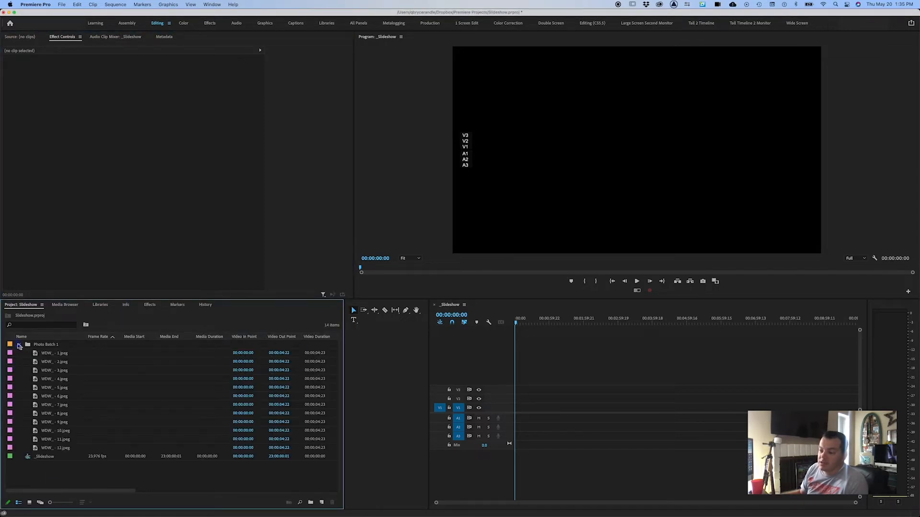
click(47, 353)
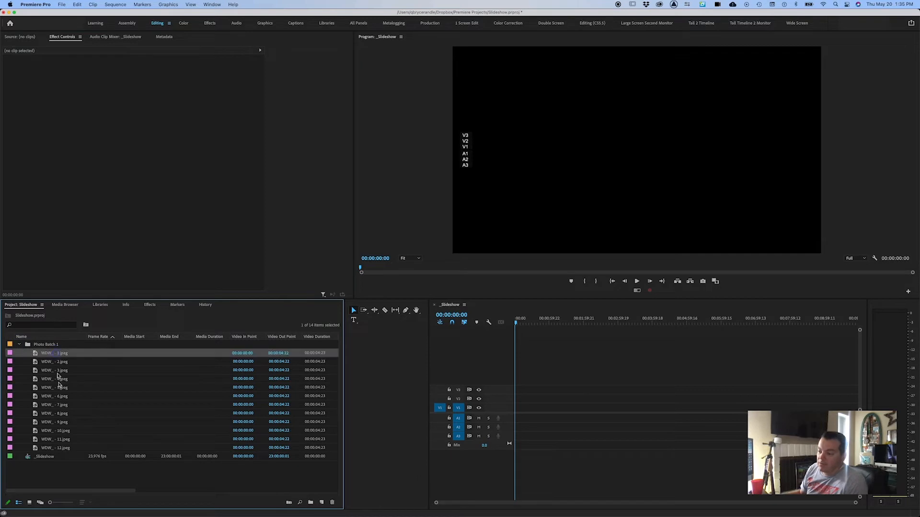
shift+click(50, 450)
click(68, 476)
click(67, 448)
shift+click(58, 356)
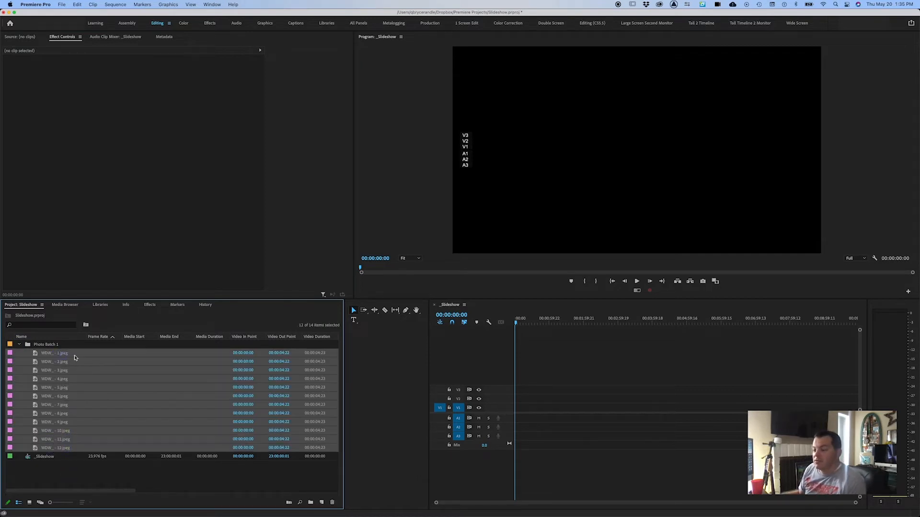
click(57, 476)
click(62, 448)
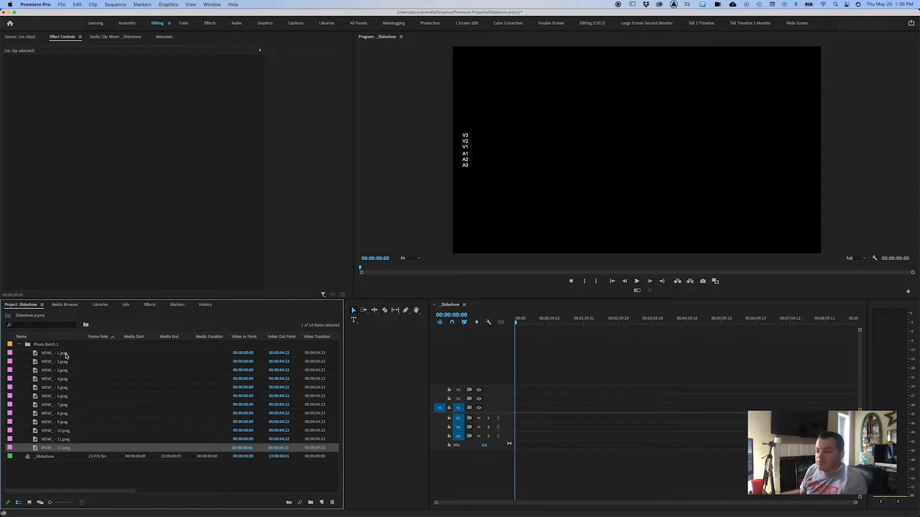
shift+click(65, 355)
click(32, 462)
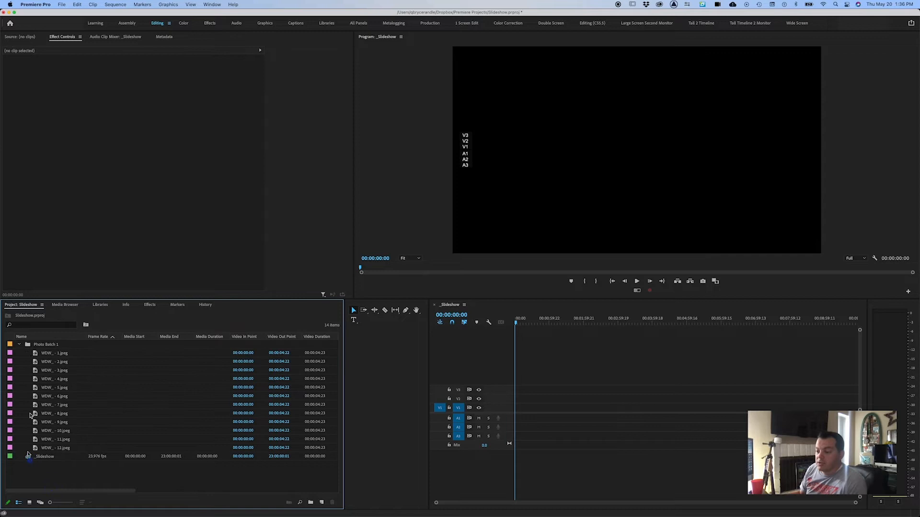
Set the duration of all twelve photos in Photo Batch 1 to 5 seconds.
drag(27, 355, 66, 448)
right_click(68, 407)
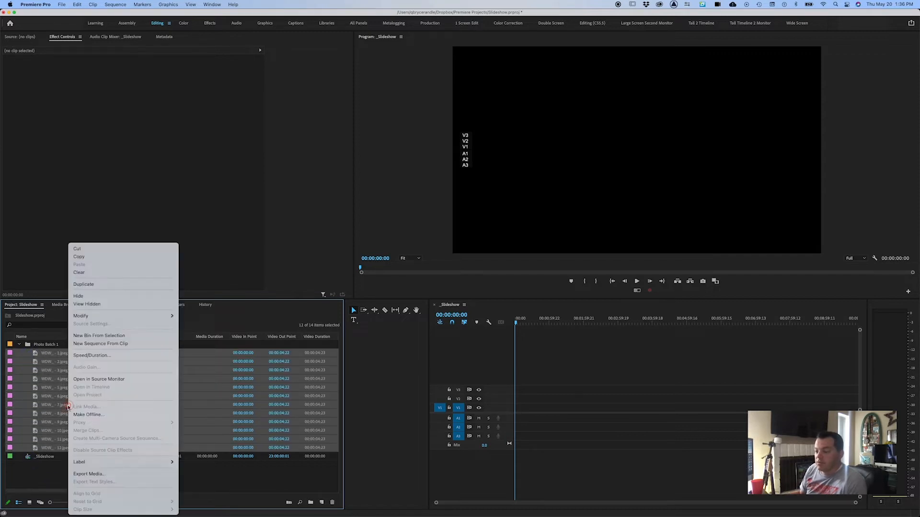
click(107, 355)
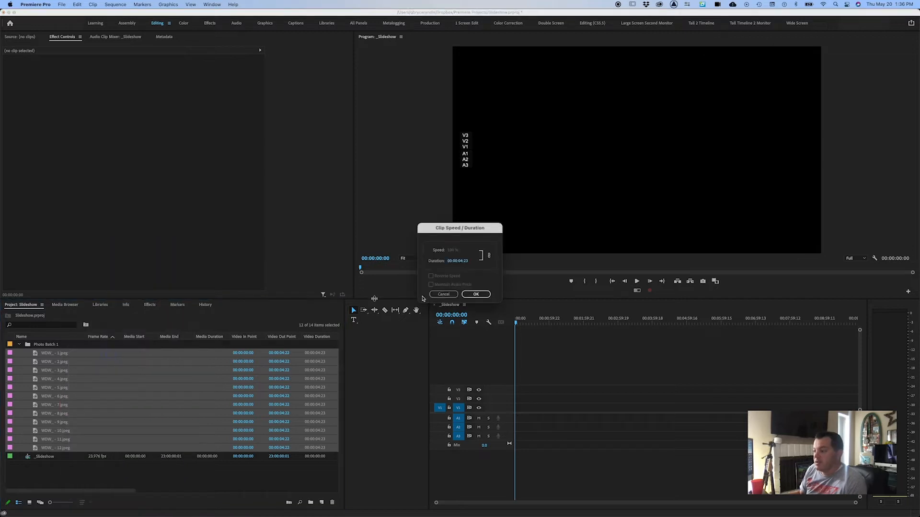
click(461, 261)
text(500)
key(Return)
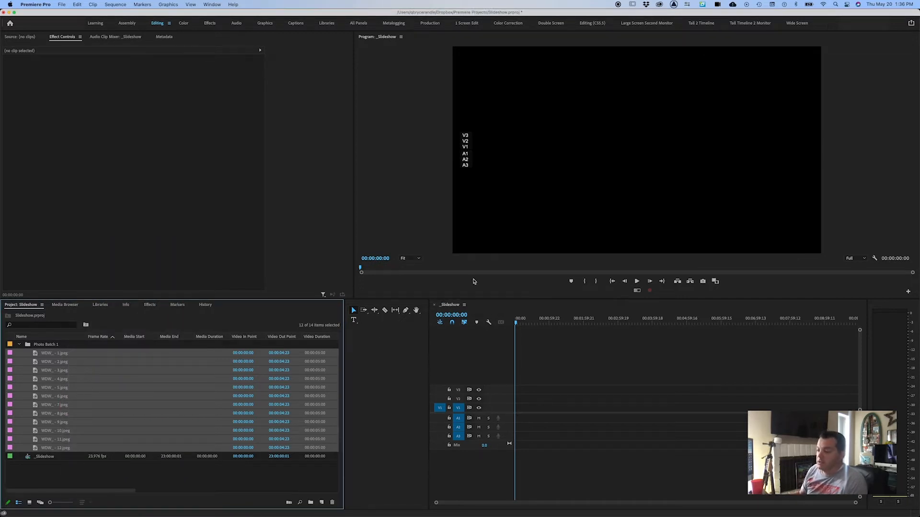
click(242, 482)
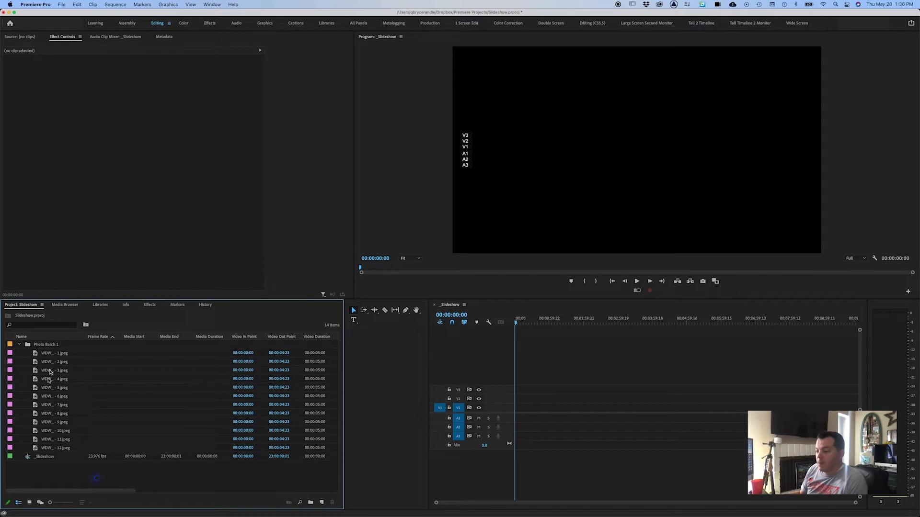
Place all twelve photos on the V1 track at the start of the _Slideshow sequence.
click(61, 355)
shift+click(57, 443)
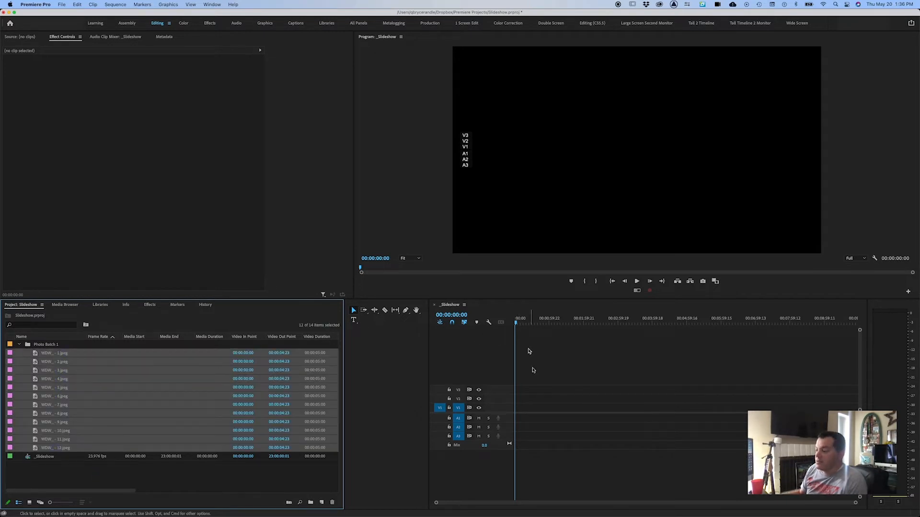
drag(36, 356, 530, 408)
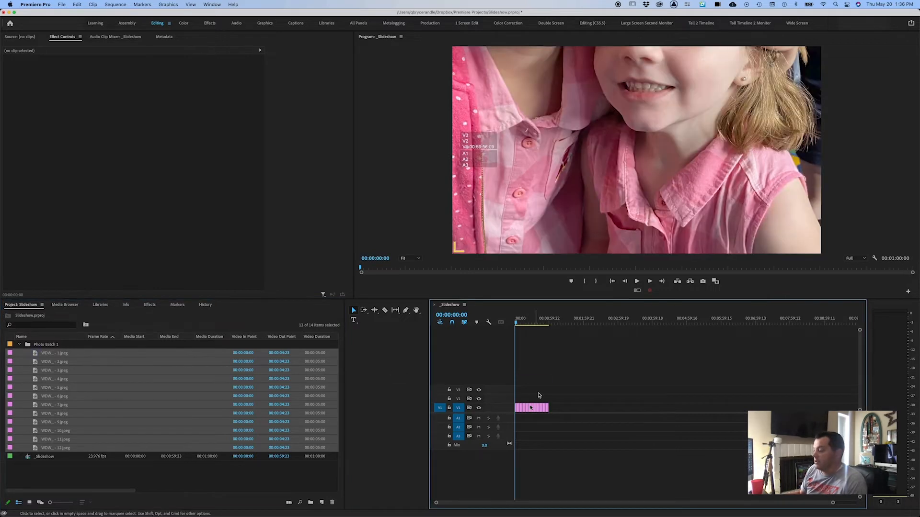
drag(833, 504, 723, 499)
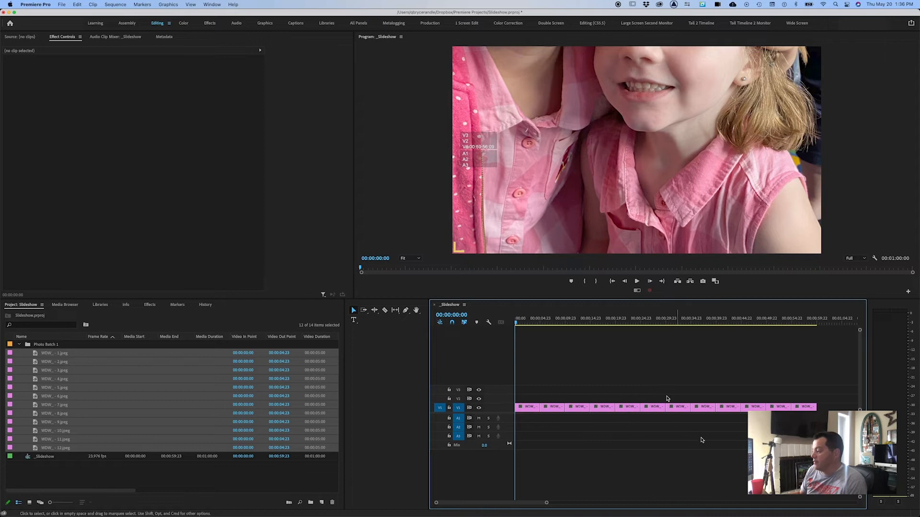
Scale all photo clips in the sequence to frame size.
drag(526, 319, 655, 345)
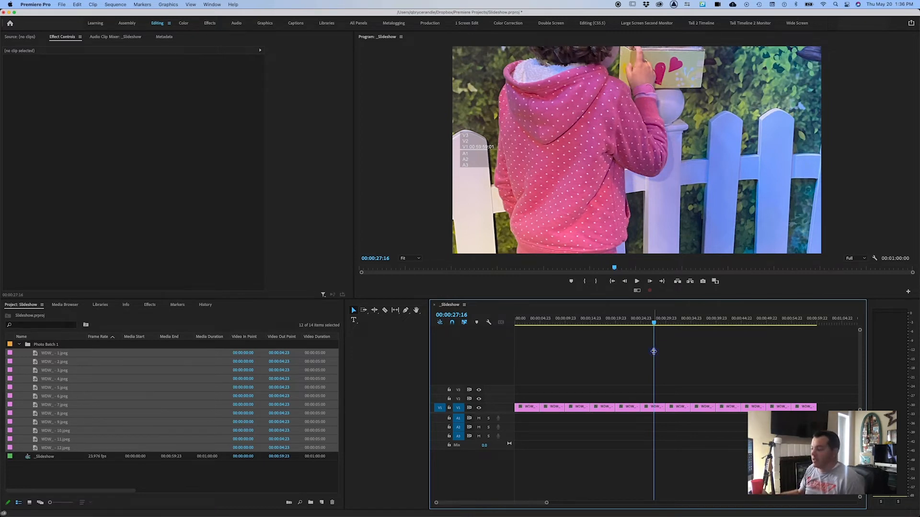
mouse_move(648, 320)
mouse_down()
mouse_move(675, 320)
mouse_move(664, 321)
mouse_up()
drag(518, 320, 581, 321)
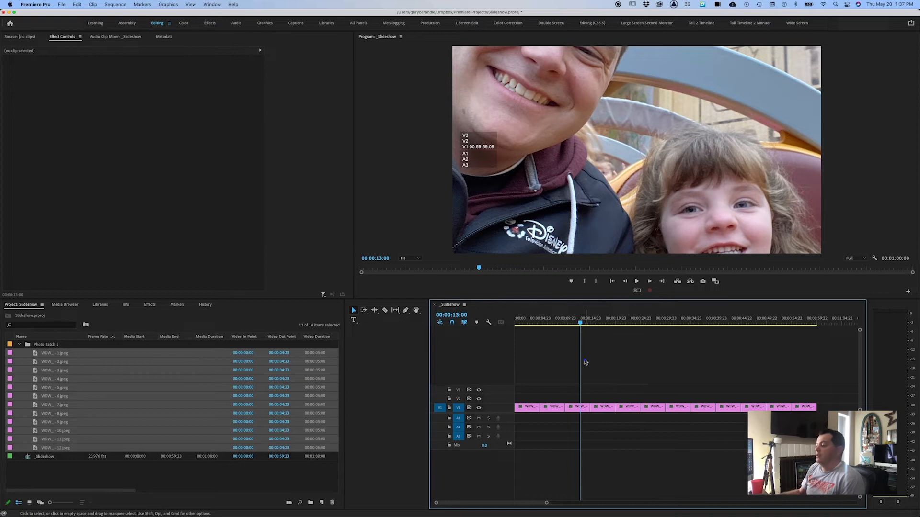
drag(577, 320, 527, 332)
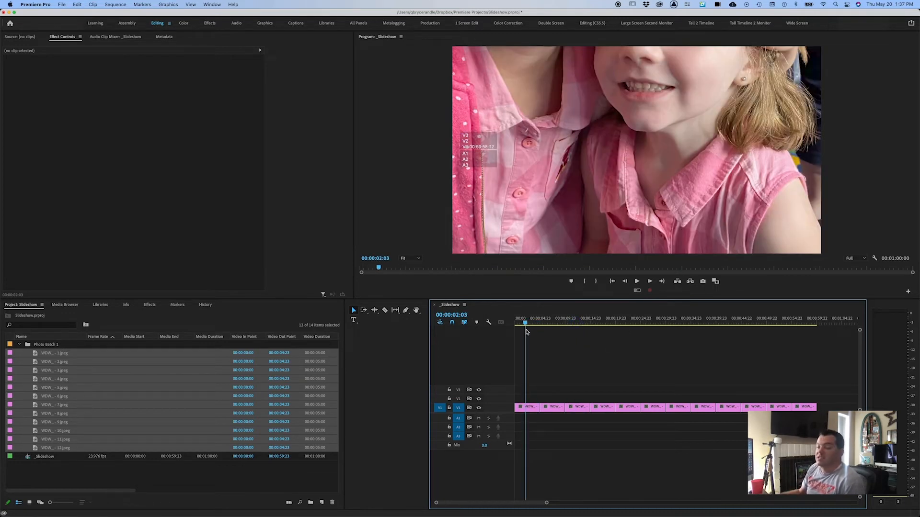
drag(825, 357, 507, 418)
click(686, 355)
drag(843, 365, 562, 408)
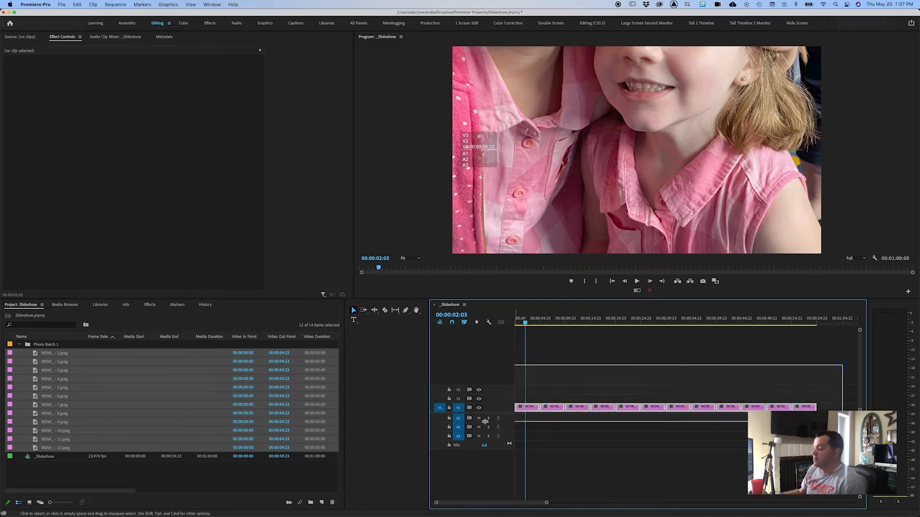
right_click(555, 408)
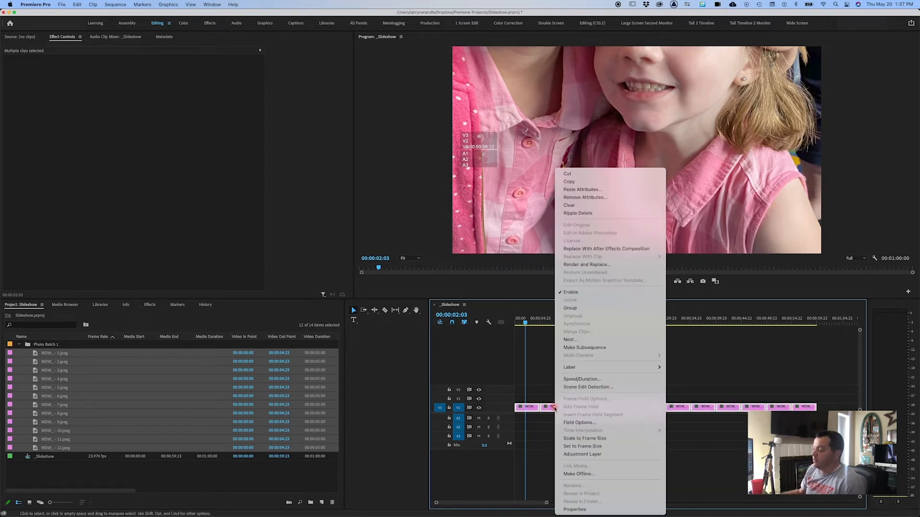
click(605, 438)
click(615, 384)
Apply the default transition to the cut between the first two photos.
drag(522, 321, 535, 324)
drag(554, 325, 483, 344)
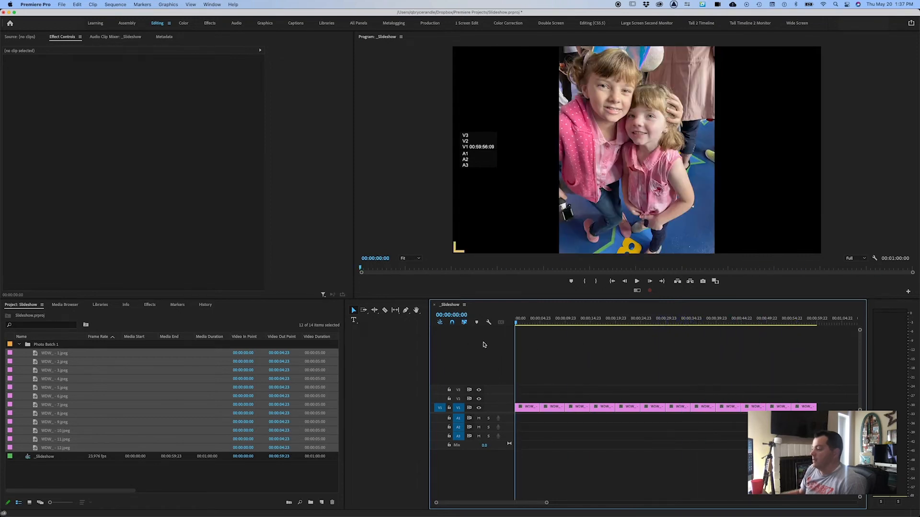
drag(522, 320, 626, 331)
key(Home)
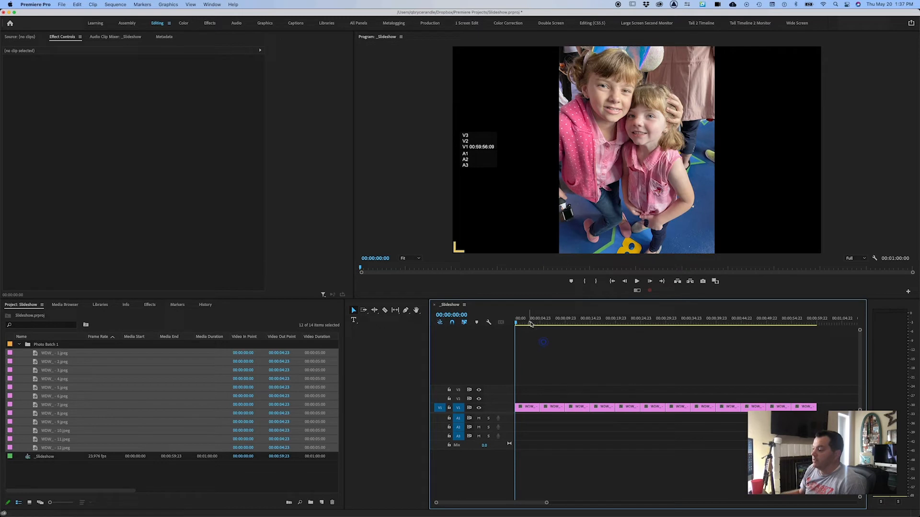
right_click(539, 408)
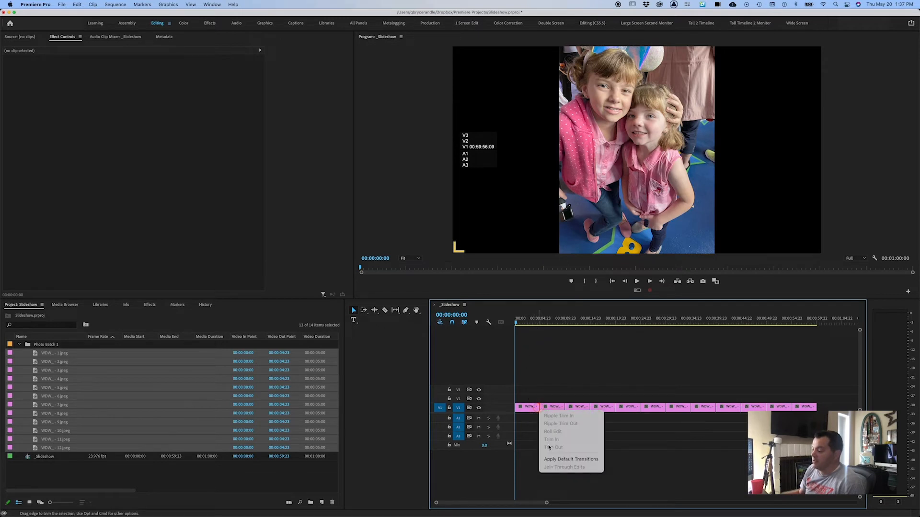
click(570, 459)
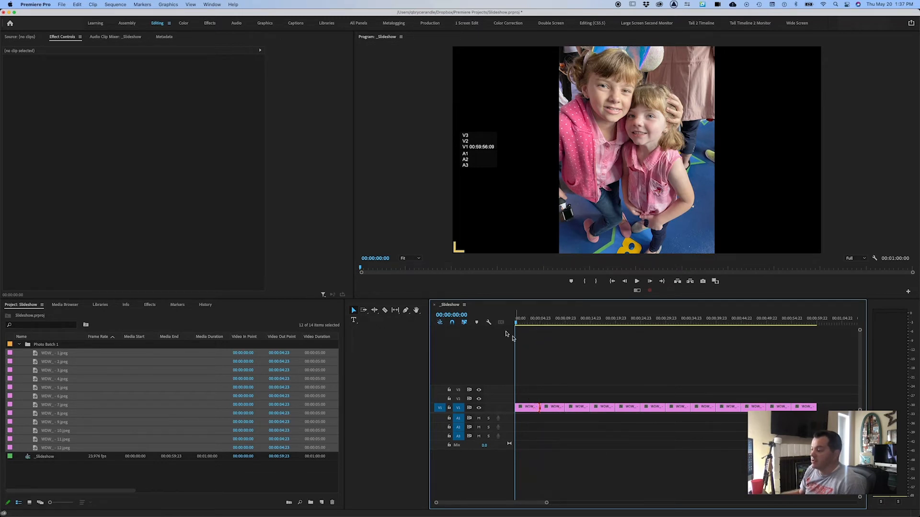
drag(531, 319, 542, 329)
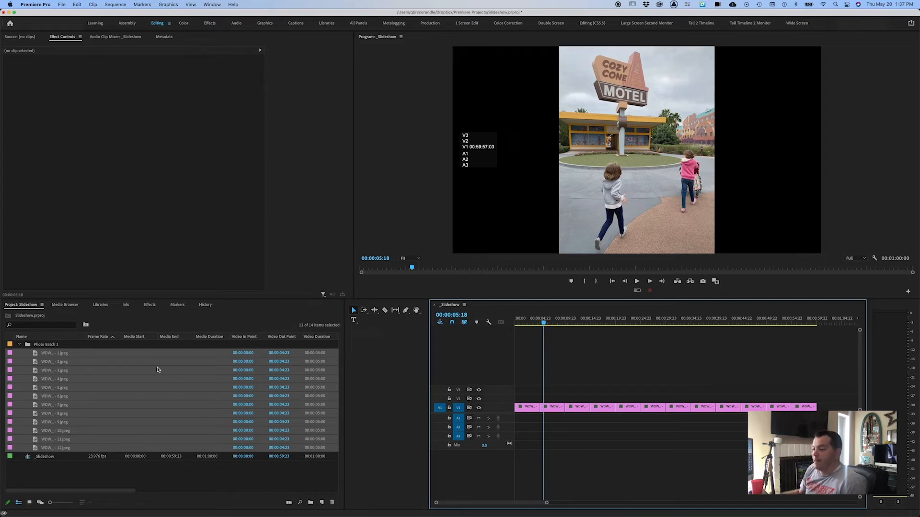
click(516, 320)
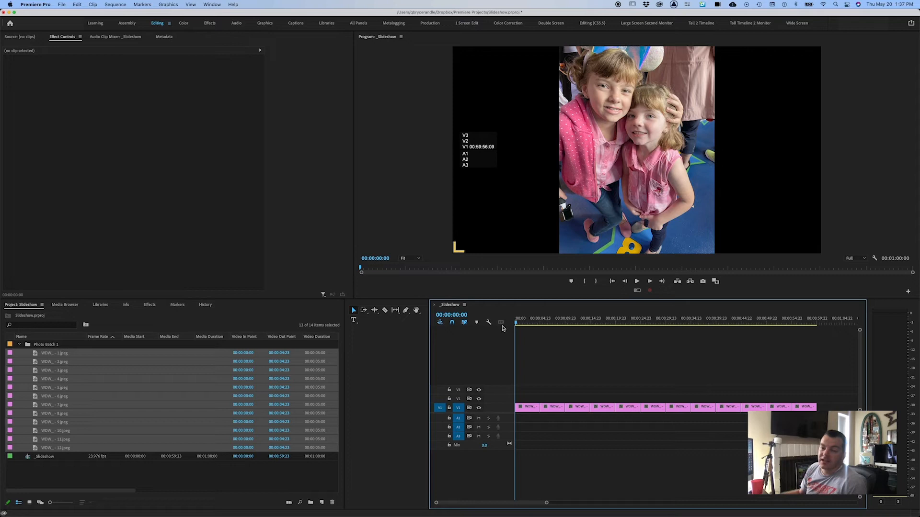
Apply the default transitions to all photo clips in the sequence and scrub through to preview them.
drag(821, 349, 501, 411)
click(106, 4)
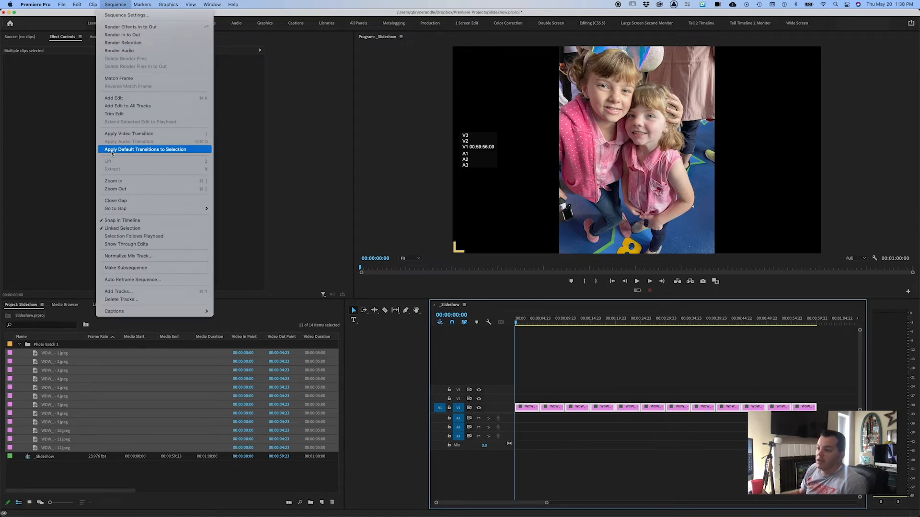
click(144, 149)
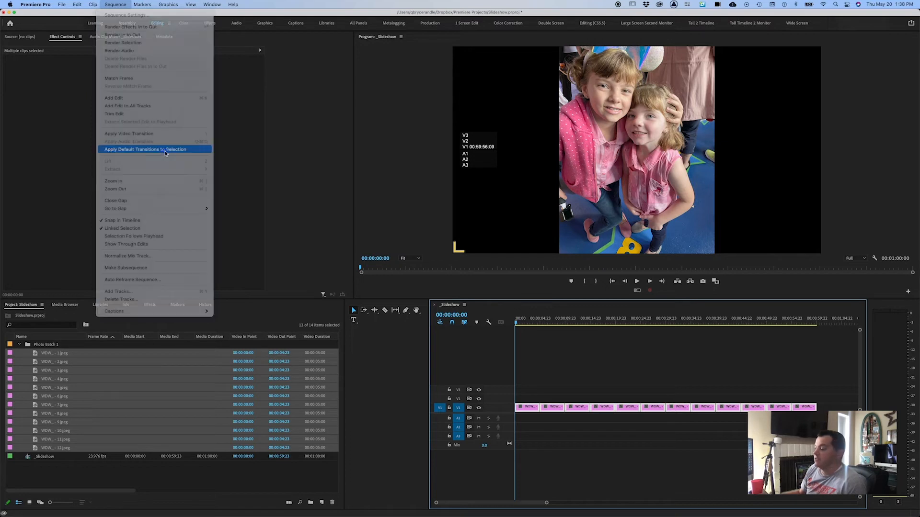
click(554, 345)
drag(517, 318, 627, 322)
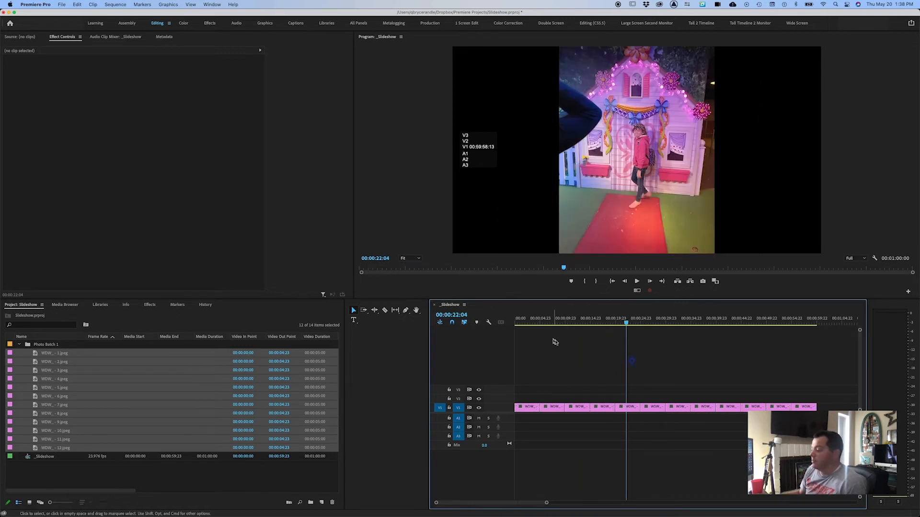
key(Home)
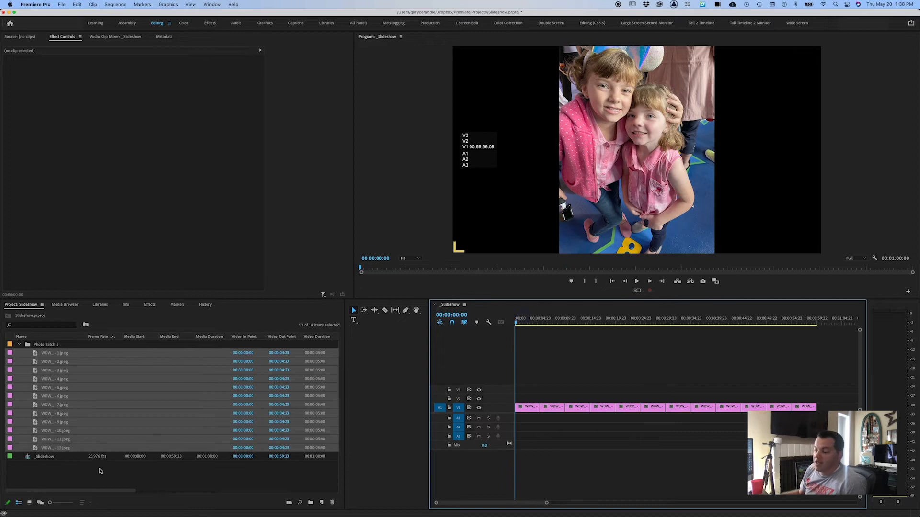
Collapse the Photo Batch 1 bin.
click(100, 472)
click(18, 345)
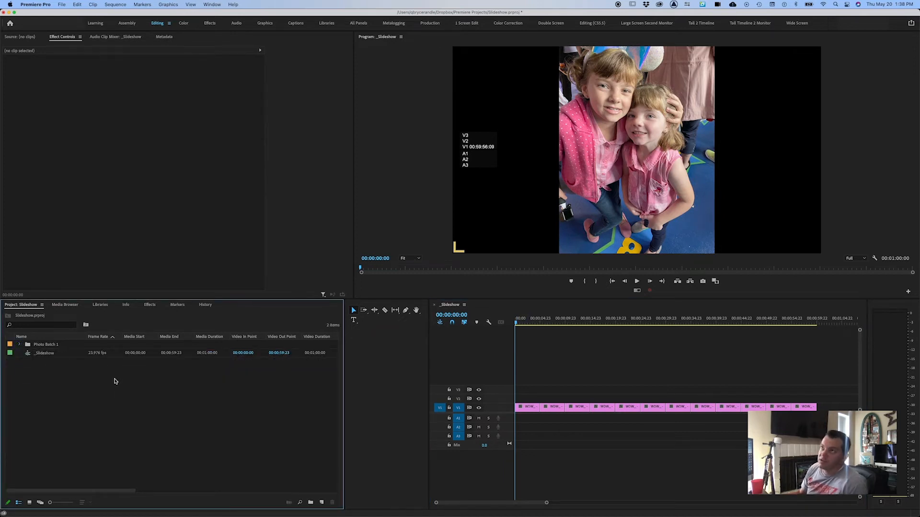
click(546, 356)
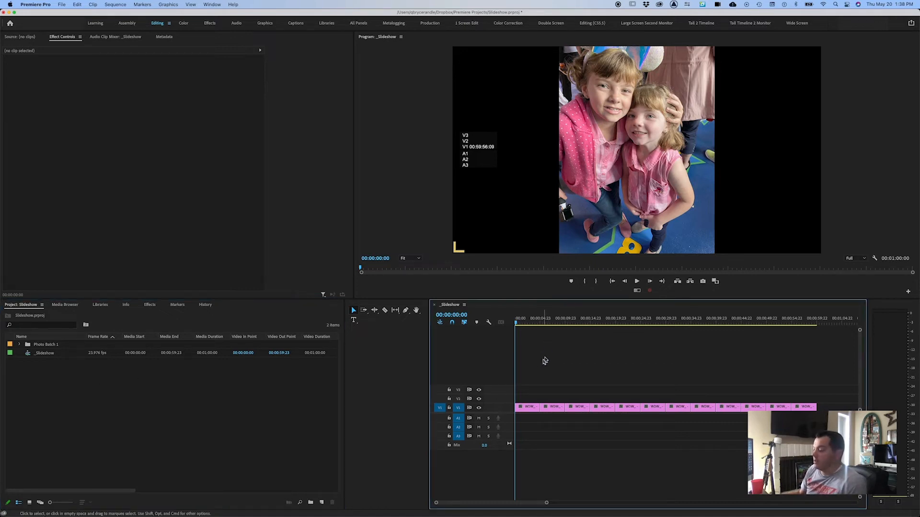
click(539, 367)
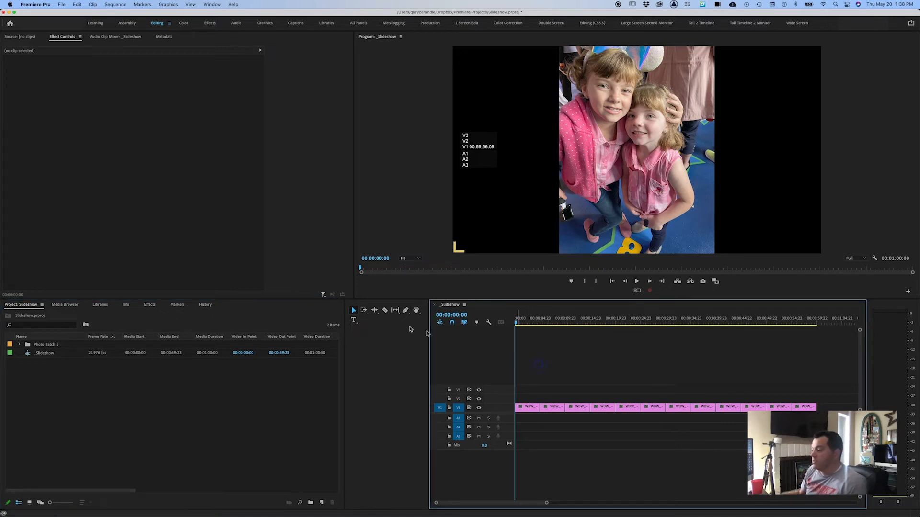
Lengthen the first photo by about 10 seconds with the Ripple Edit tool.
click(375, 310)
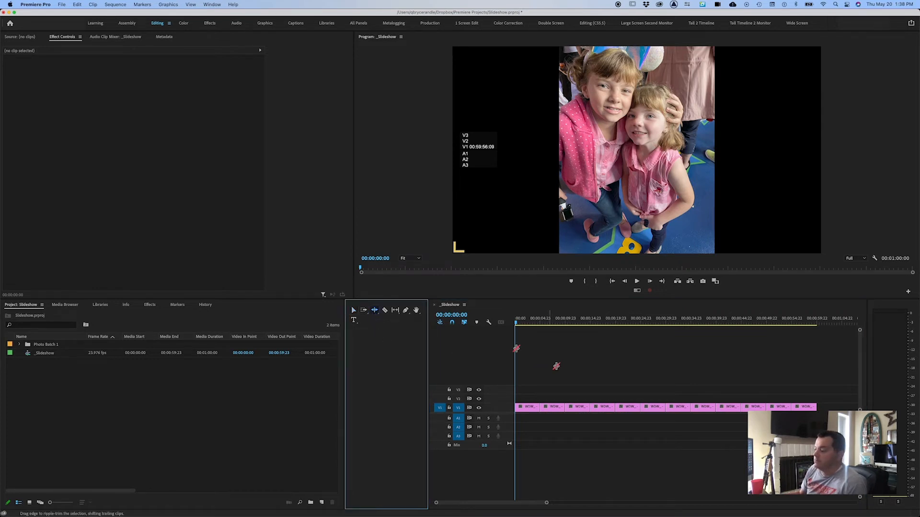
click(537, 406)
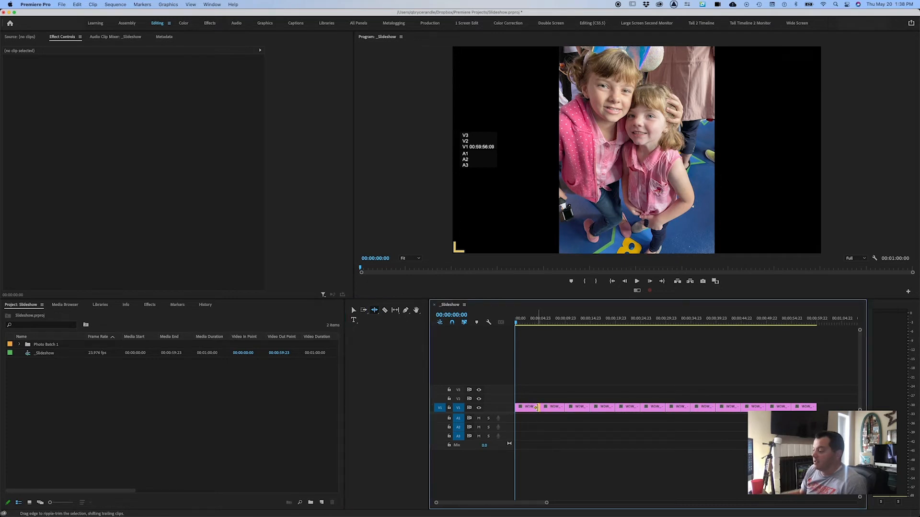
drag(537, 407, 589, 407)
Import the bricks audition WAV file from the Auditions folder into the project.
double_click(68, 437)
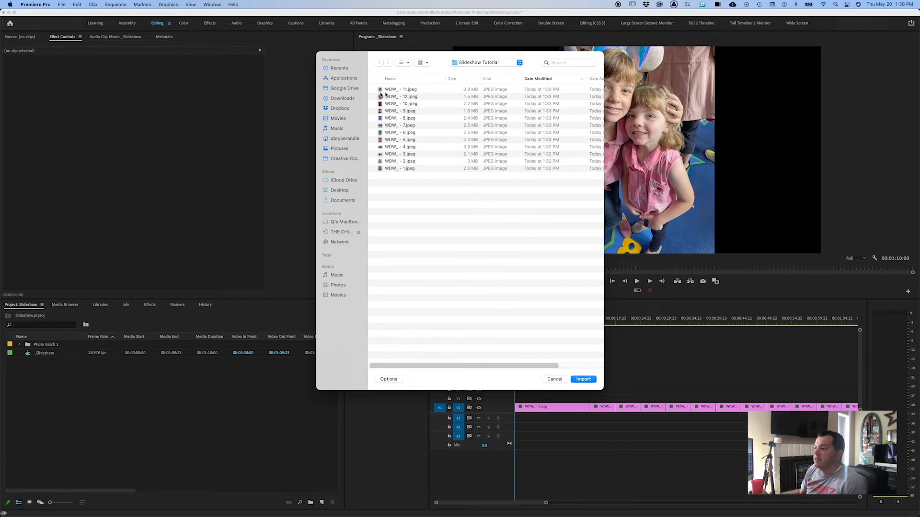
click(339, 190)
double_click(411, 89)
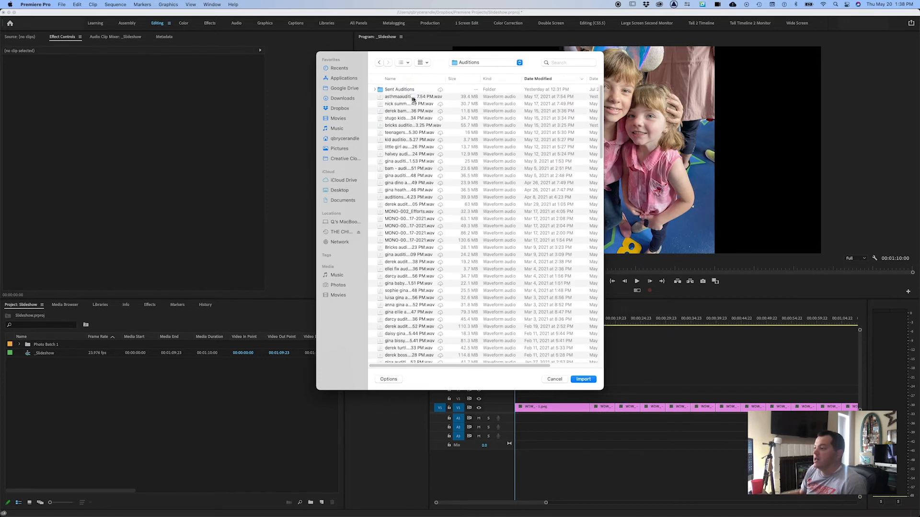
click(436, 127)
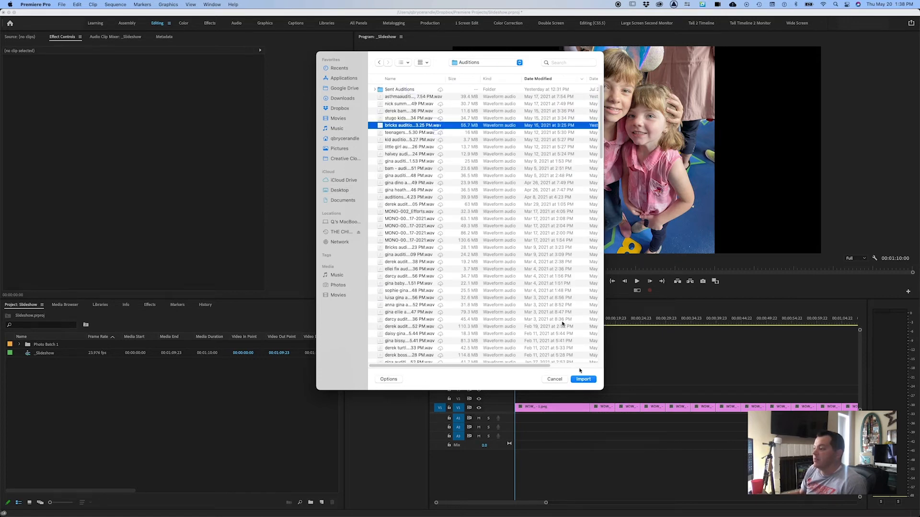
click(586, 380)
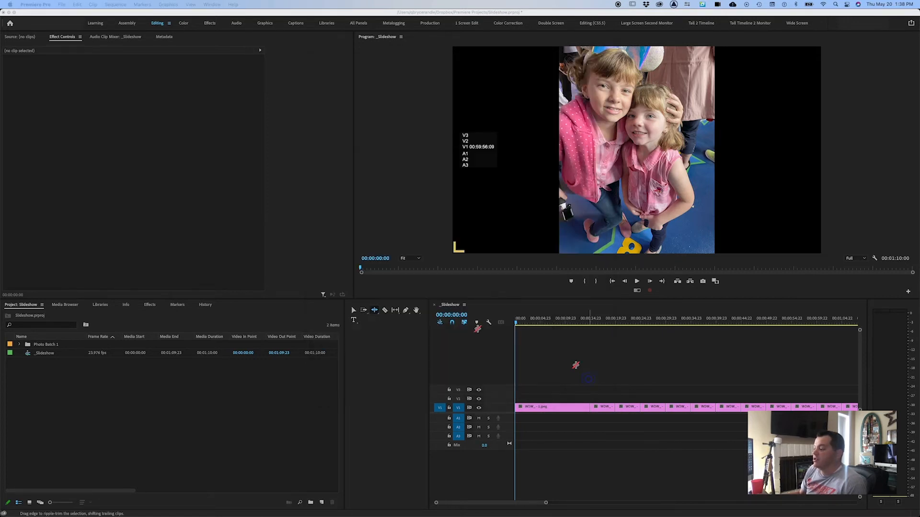
Place the imported audio on track A1 at the start of the sequence.
click(67, 383)
drag(28, 363, 520, 427)
Ripple-trim the first photo to end at about 00:00:10:13 and lengthen the second and third photos.
drag(520, 322, 569, 328)
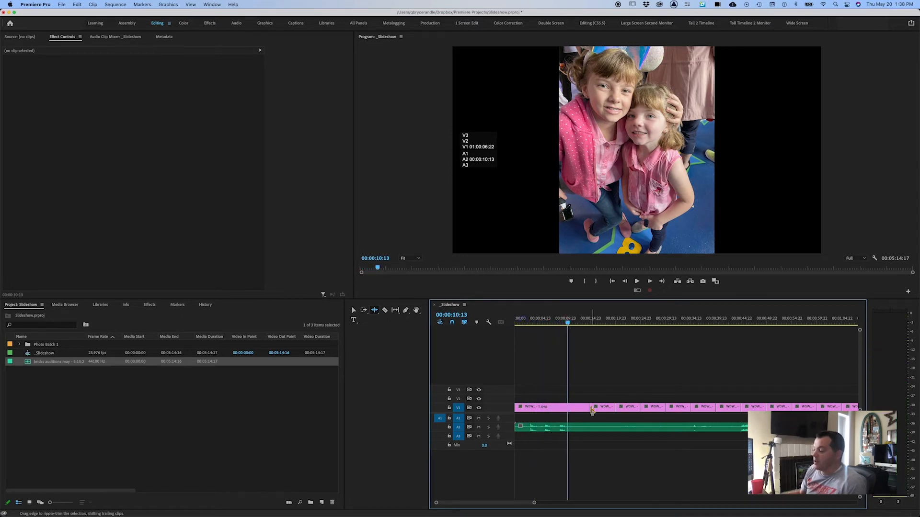
drag(588, 407, 567, 407)
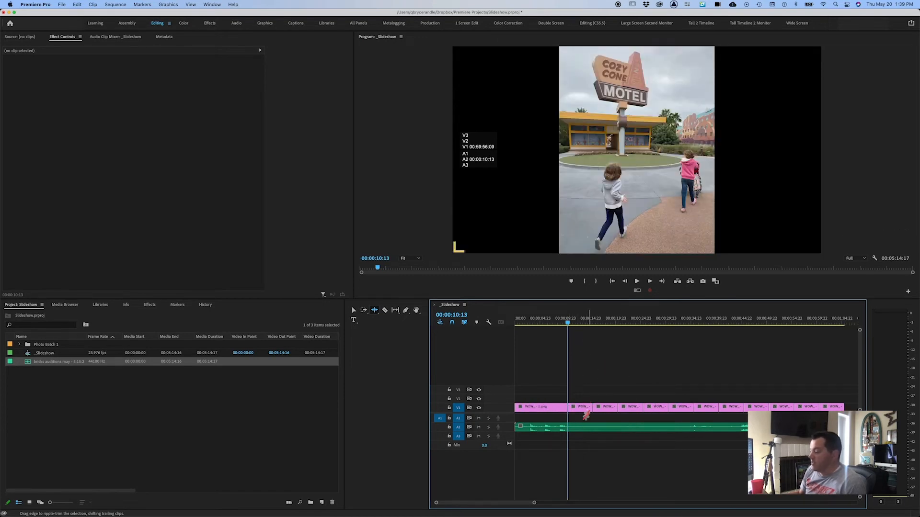
drag(592, 407, 693, 406)
scroll(701, 434, right, 2)
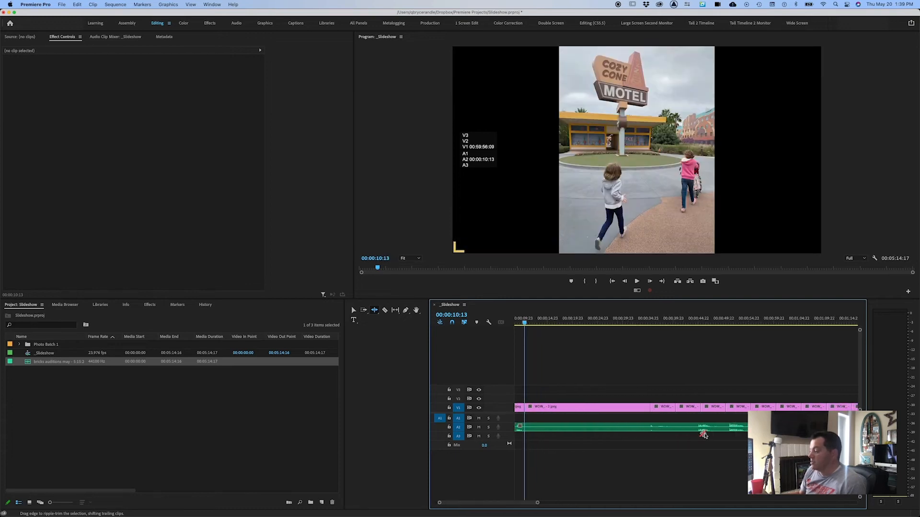
drag(672, 405, 708, 407)
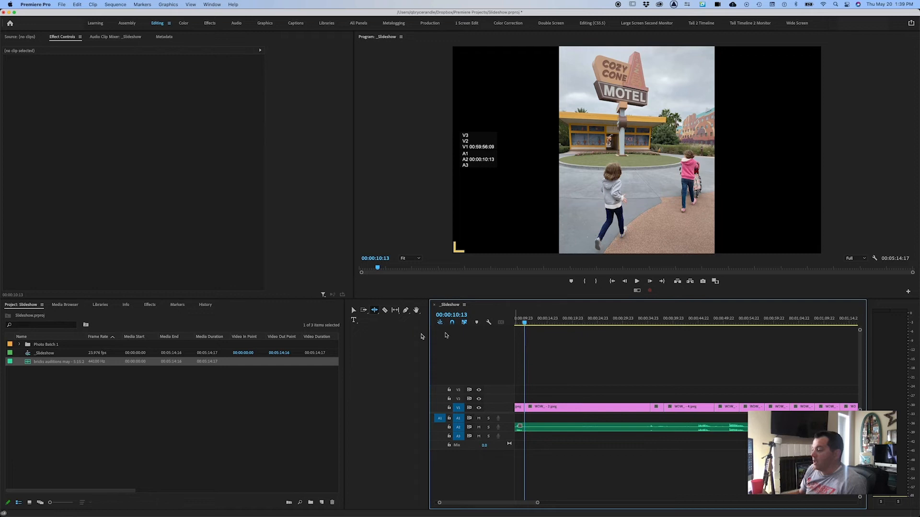
Set the duration of the photo clip after WDW_-4.png to 00:00:10:00 using Speed/Duration.
click(352, 310)
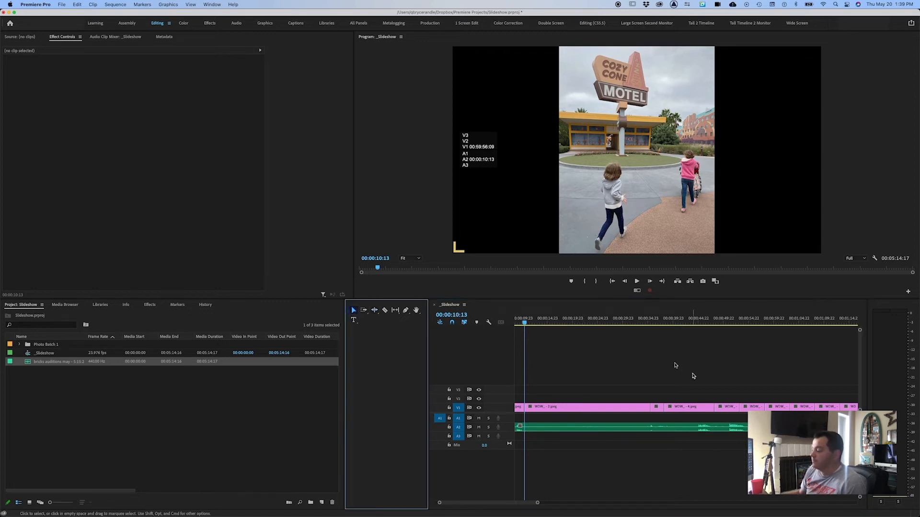
click(728, 410)
click(728, 366)
click(730, 407)
right_click(730, 408)
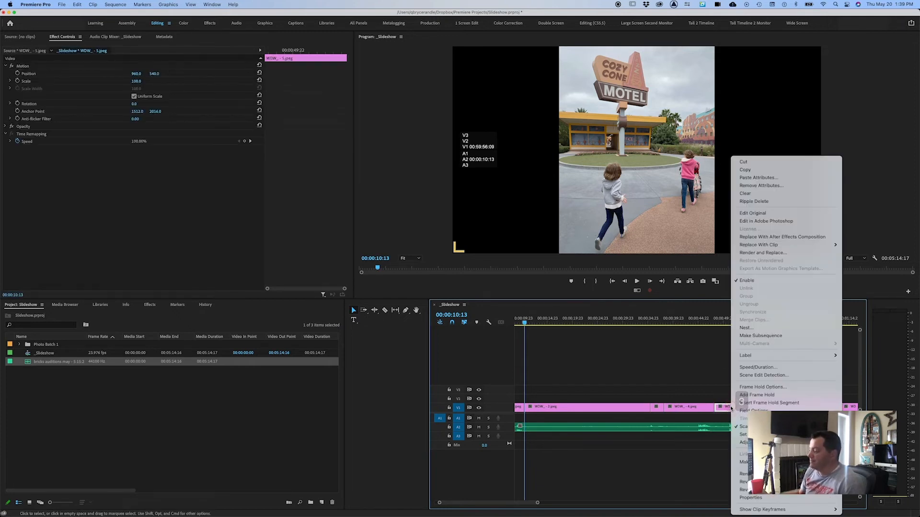
click(776, 368)
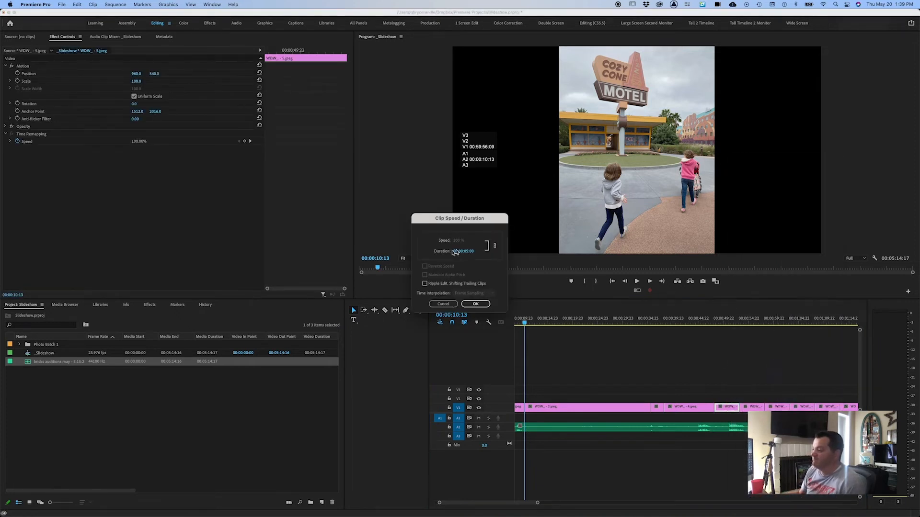
click(472, 251)
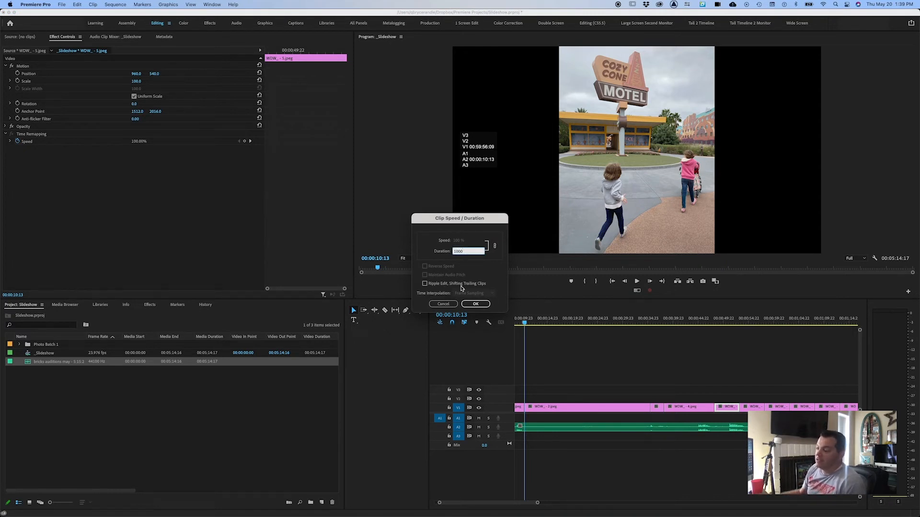
text(1000)
key(Return)
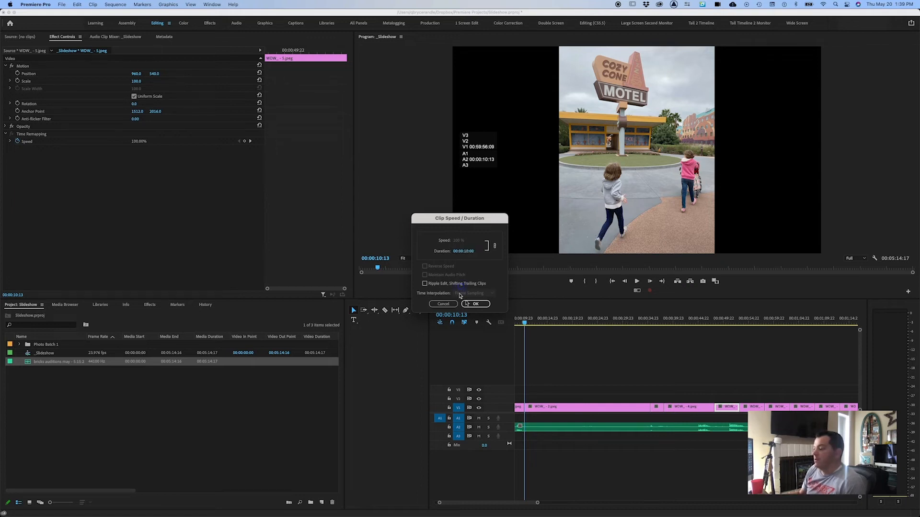
click(476, 304)
Shift the clips from the playhead onward later with the Track Select Forward tool, then undo the move.
click(732, 357)
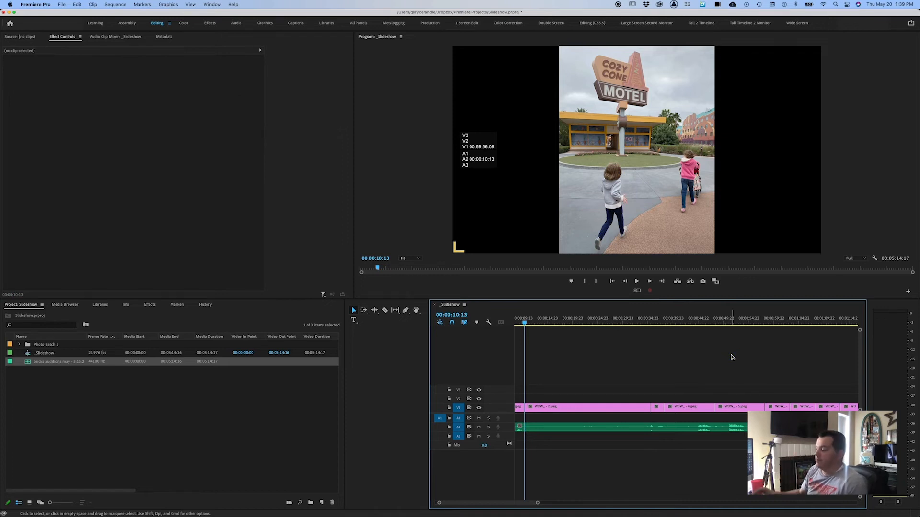
drag(710, 322, 762, 324)
scroll(764, 372, down, 2)
scroll(742, 380, down, 2)
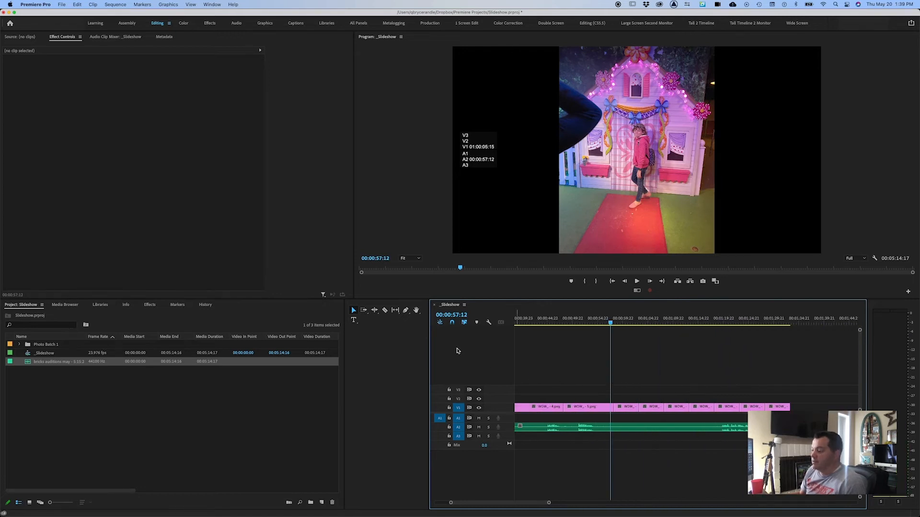
click(364, 311)
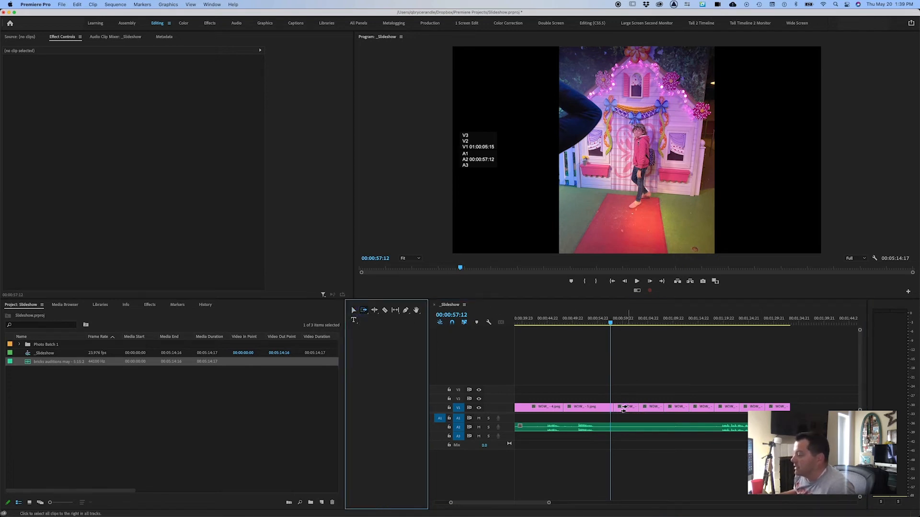
click(365, 313)
click(380, 311)
click(613, 360)
click(622, 405)
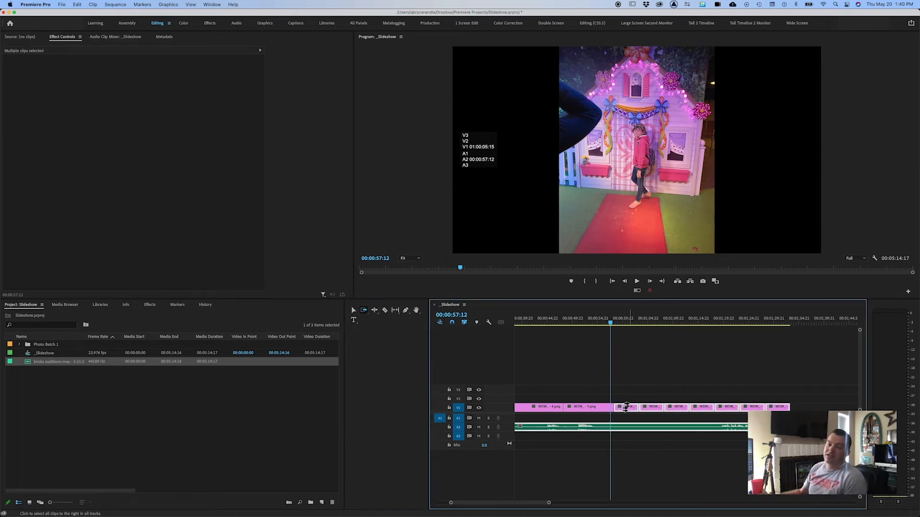
drag(628, 409, 694, 406)
key(minus)
key(minus)
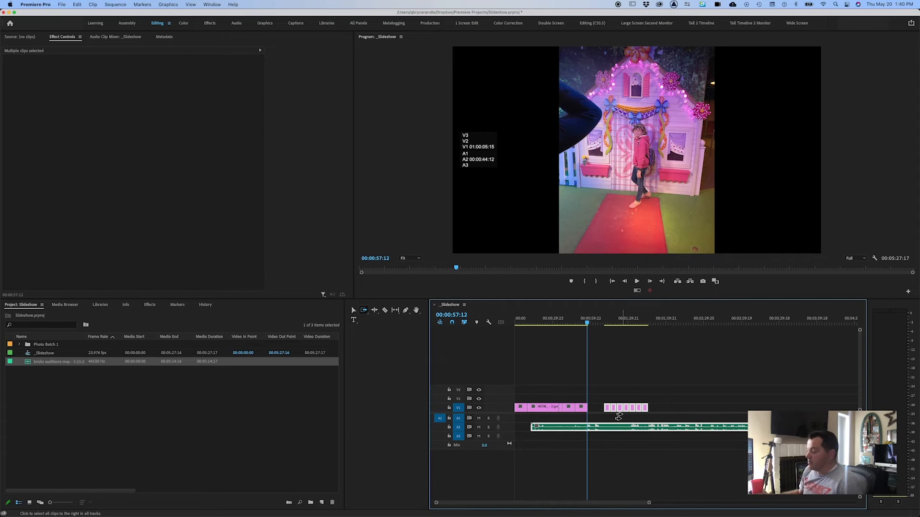
key(super+z)
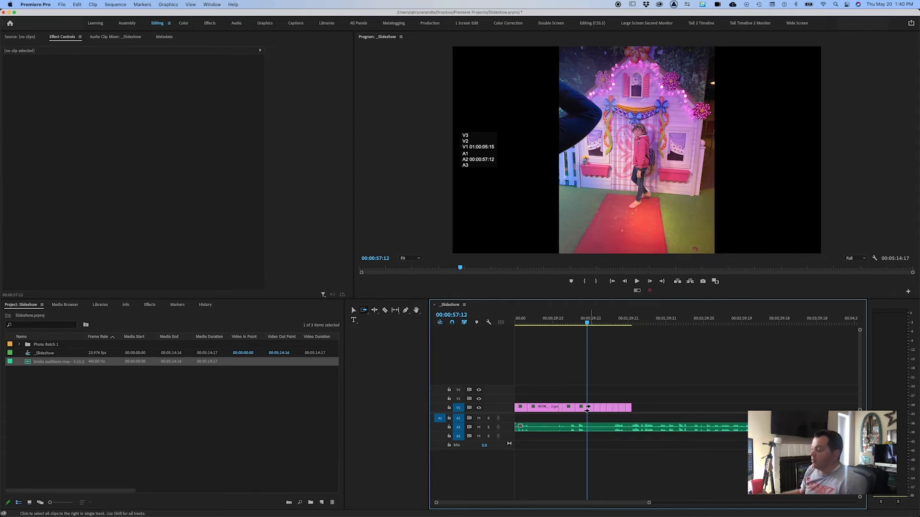
Move the V1 clips from the playhead onward later with Track Select Forward, opening a gap.
click(588, 406)
drag(588, 406, 614, 411)
click(606, 407)
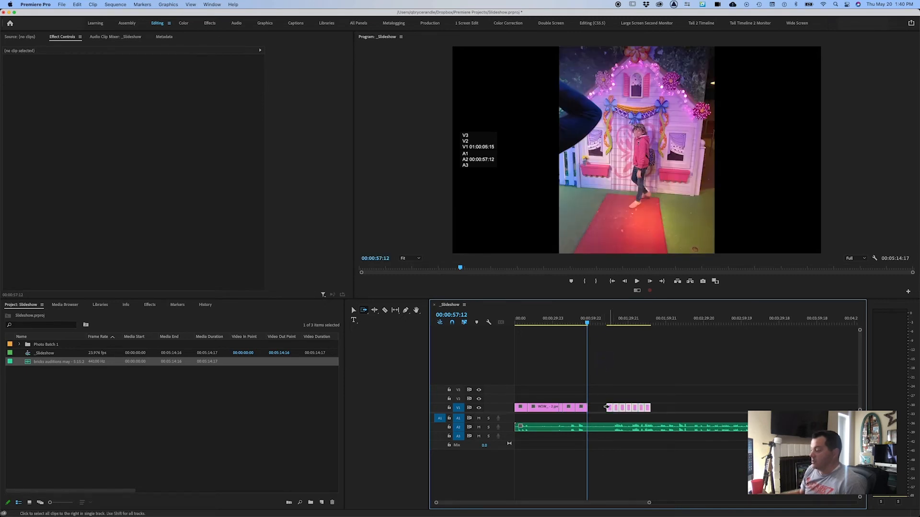
drag(607, 407, 626, 408)
Select the gap on V1 and delete it to close it.
click(353, 310)
click(601, 343)
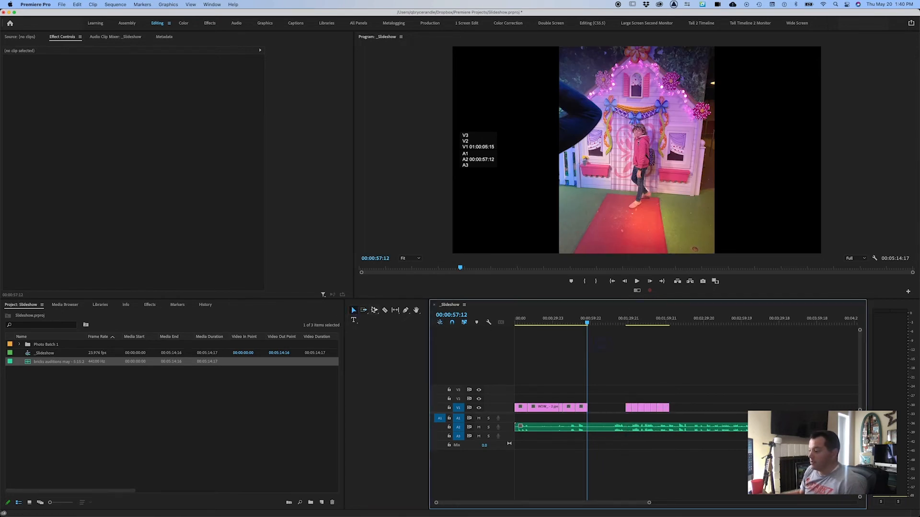
click(600, 409)
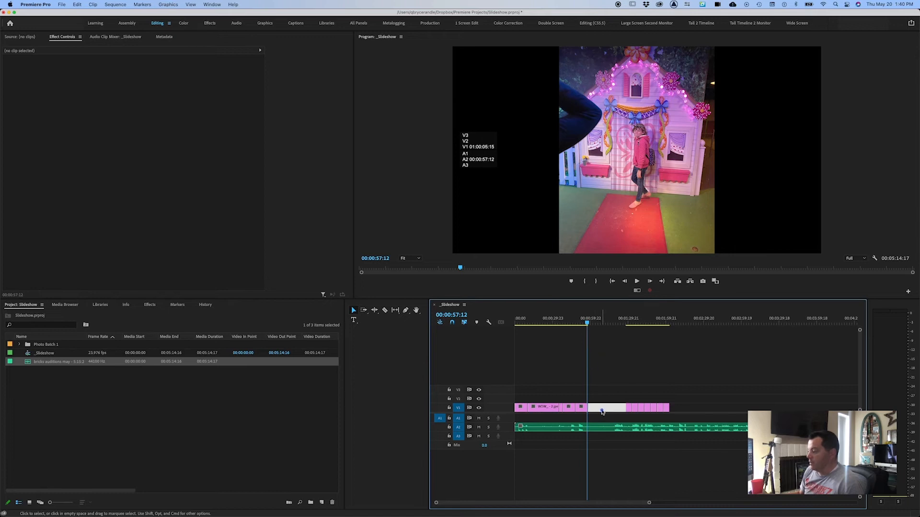
click(606, 342)
click(595, 408)
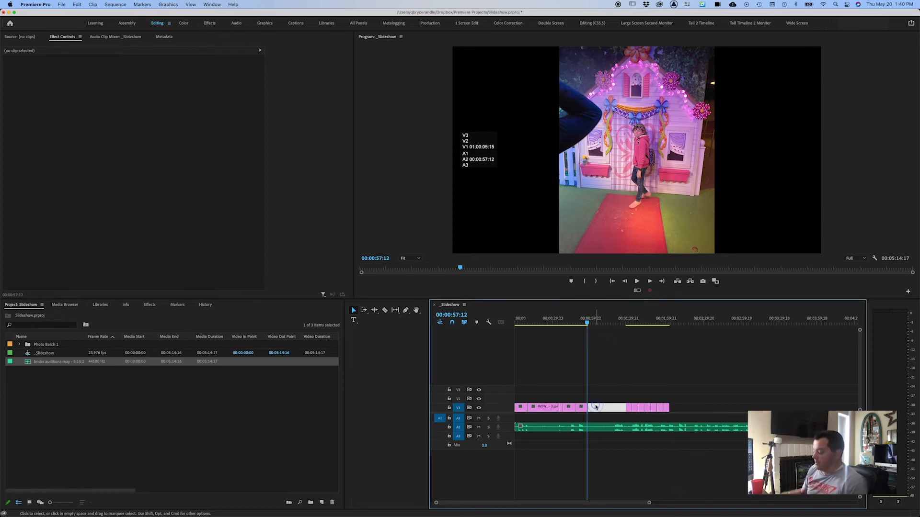
key(BackSpace)
Select all the photo clips on V1 and apply the default transitions to the selection.
click(600, 371)
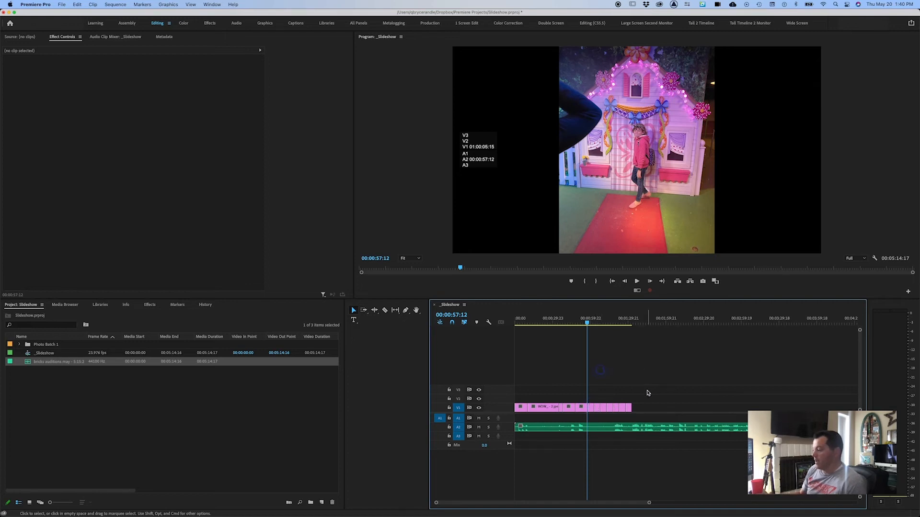
click(632, 366)
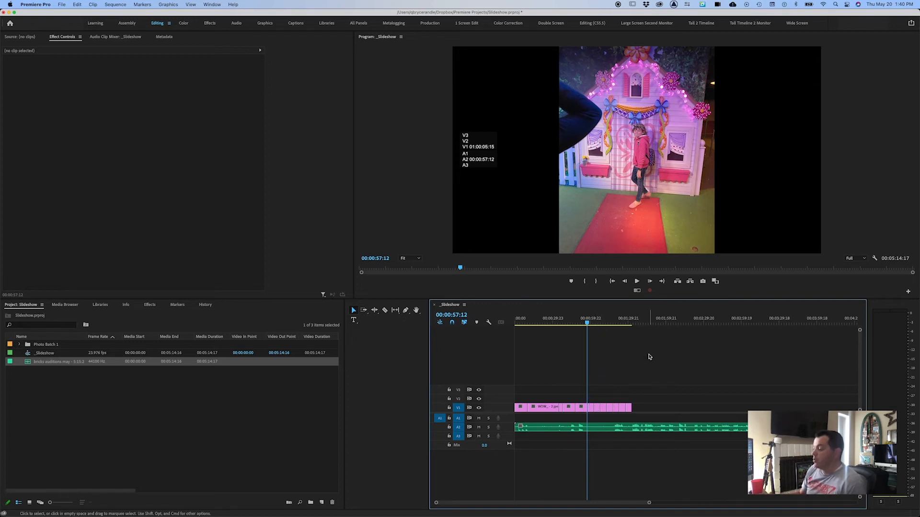
drag(596, 323, 580, 340)
drag(663, 385, 503, 412)
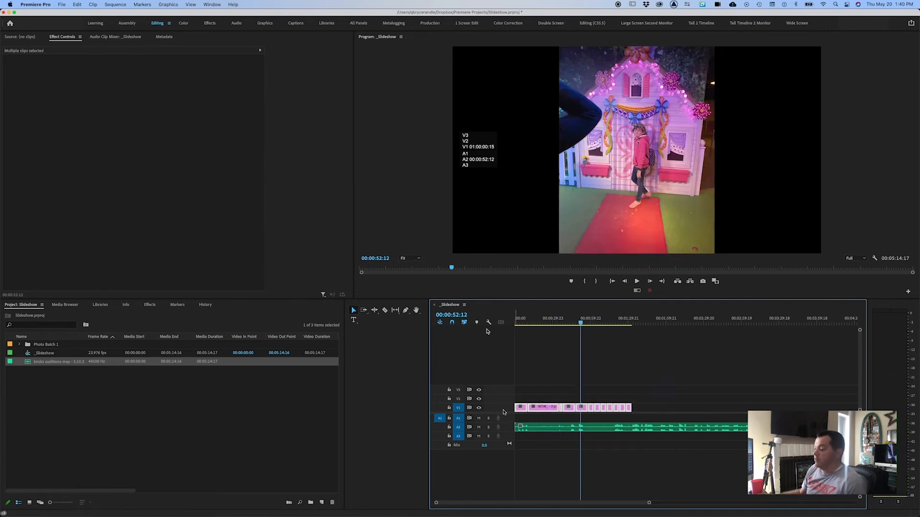
click(141, 4)
mouse_move(115, 4)
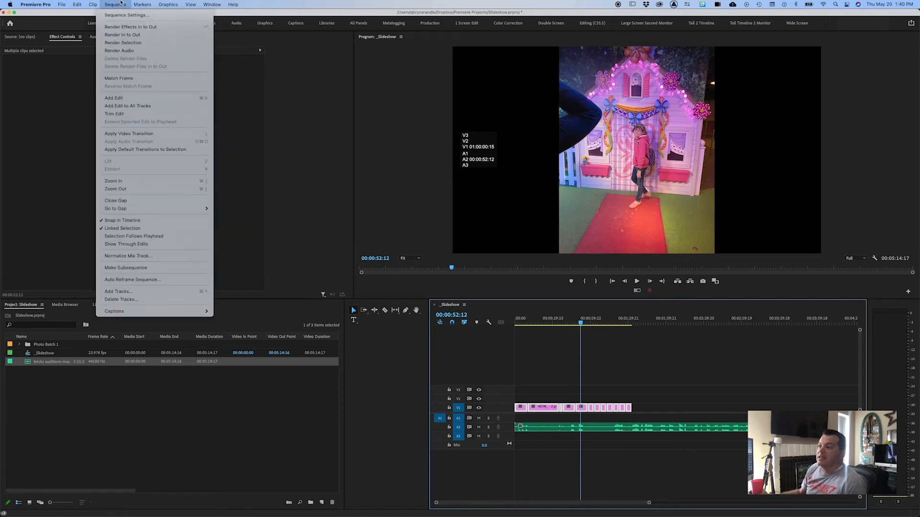
click(153, 152)
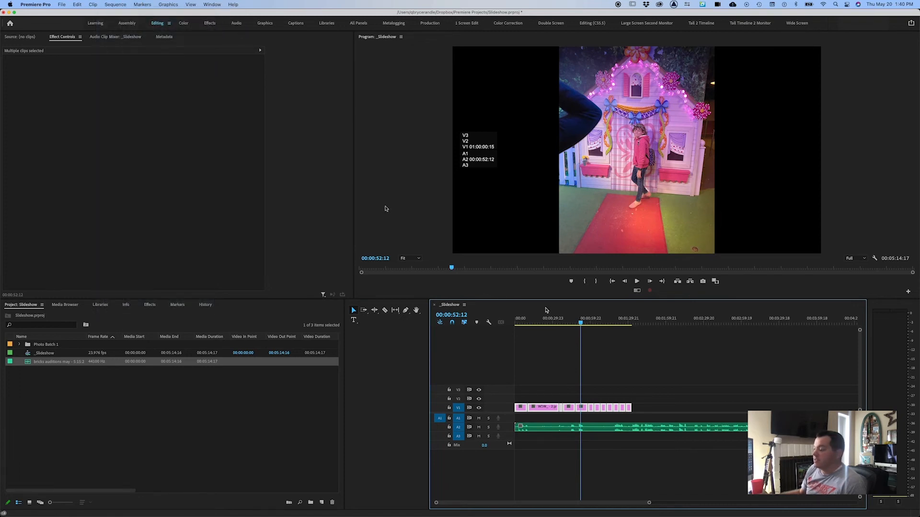
Delete the audio clip from track A1.
click(654, 427)
key(Delete)
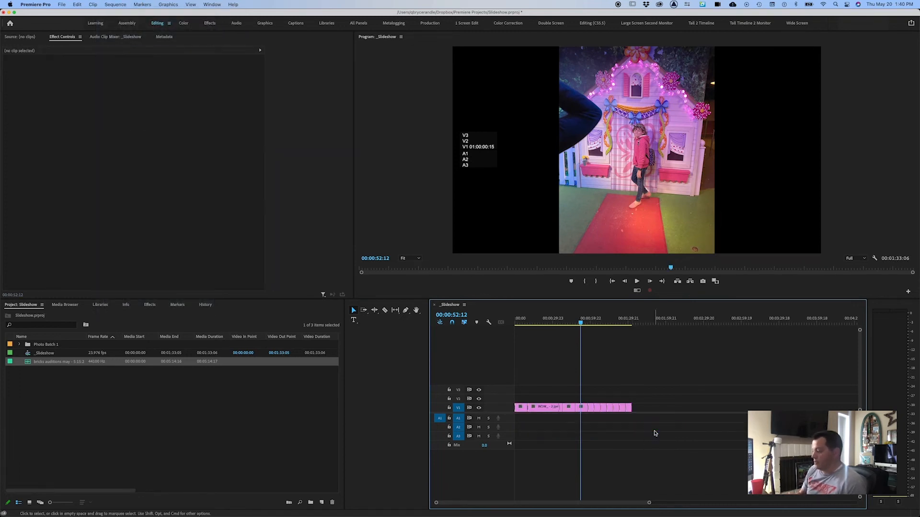
Import JUST A CHILD RUFF.mp3 from the Desktop into the project.
click(151, 441)
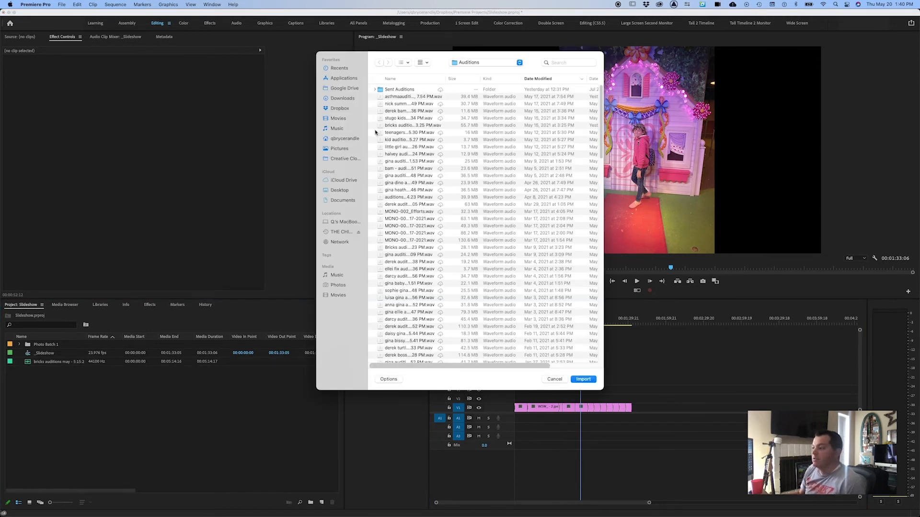
click(340, 190)
click(427, 106)
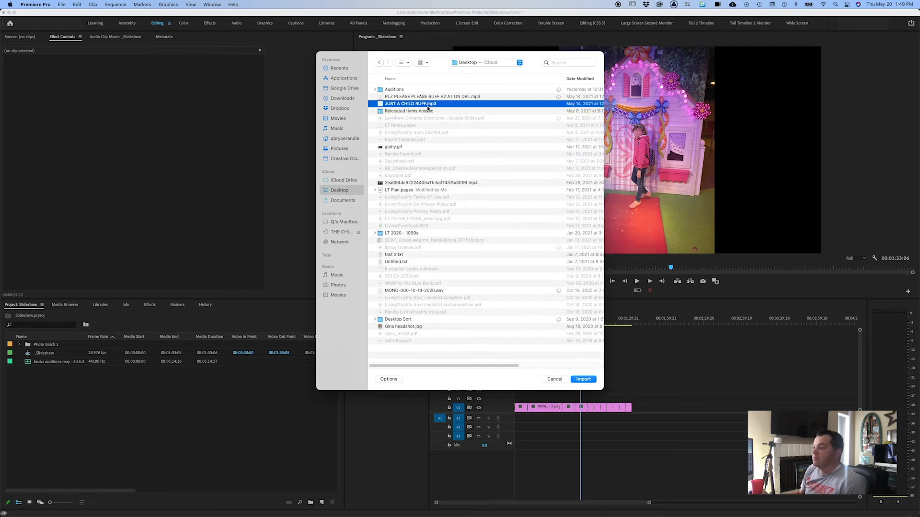
click(588, 380)
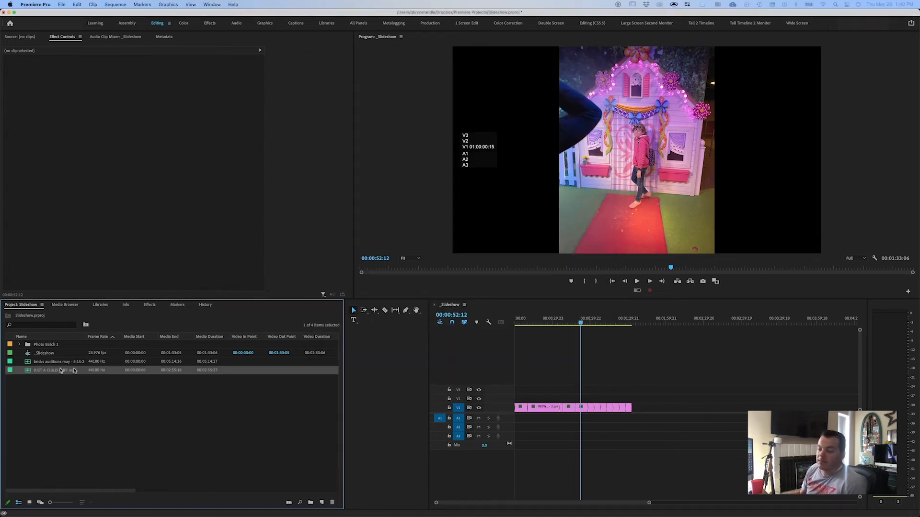
Open JUST A CHILD RUFF.mp3 in the Source Monitor and set its In point at 00:00:37:03.
double_click(29, 372)
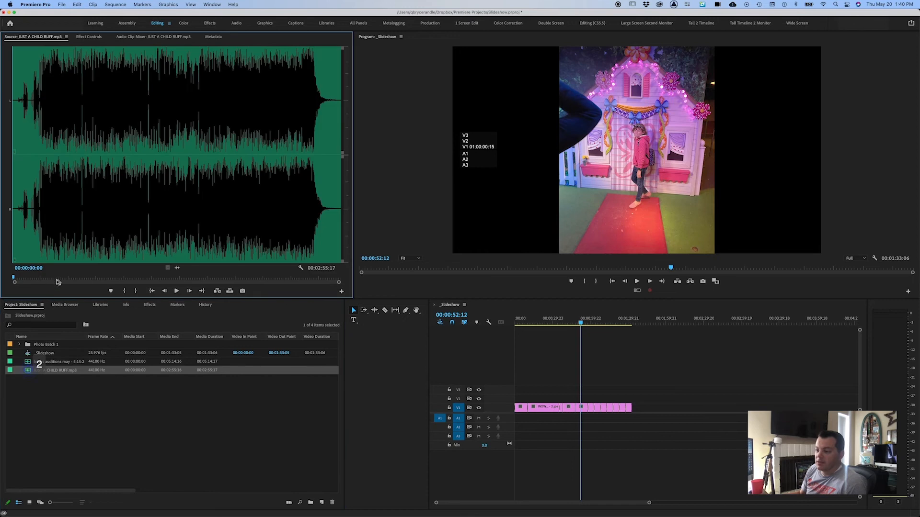
click(39, 278)
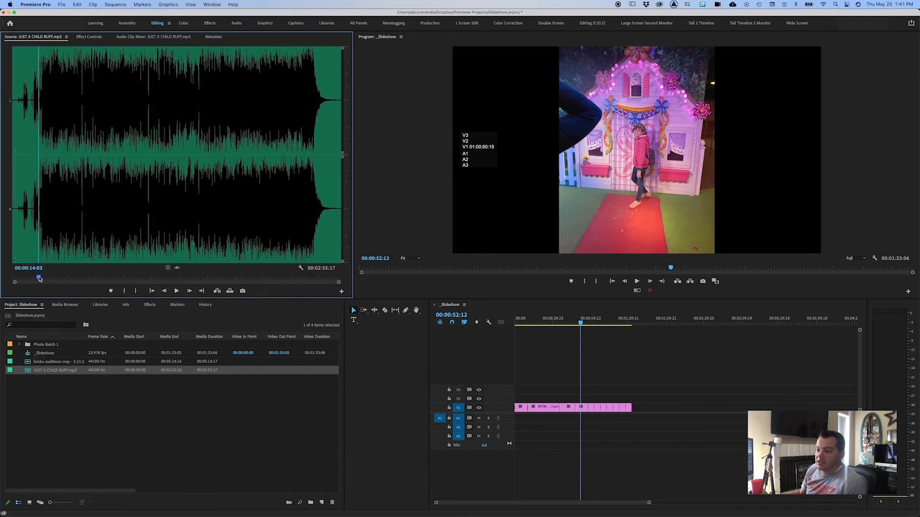
drag(39, 278, 82, 278)
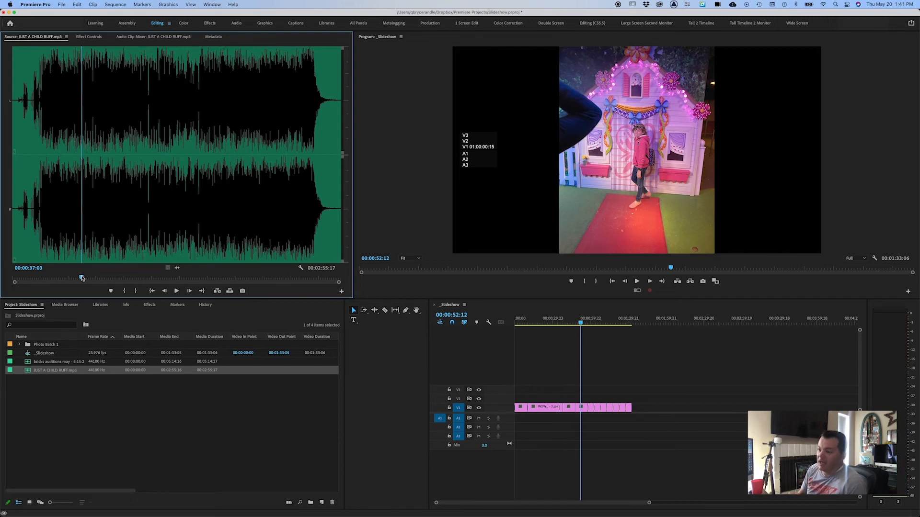
key(i)
Place the song from its In point on A1 at the start of the sequence and zoom into the timeline.
click(605, 357)
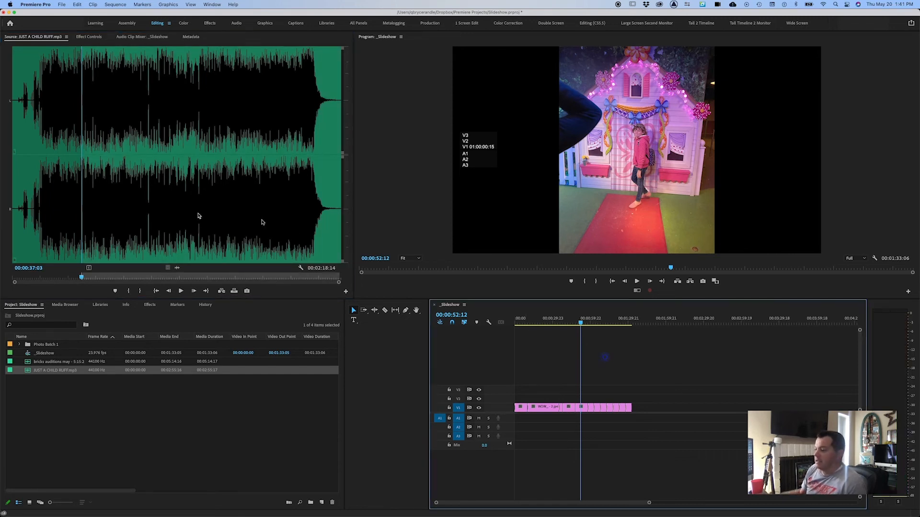
drag(30, 372, 71, 373)
drag(480, 411, 519, 420)
drag(534, 319, 477, 317)
key(equal)
key(equal)
key(equal)
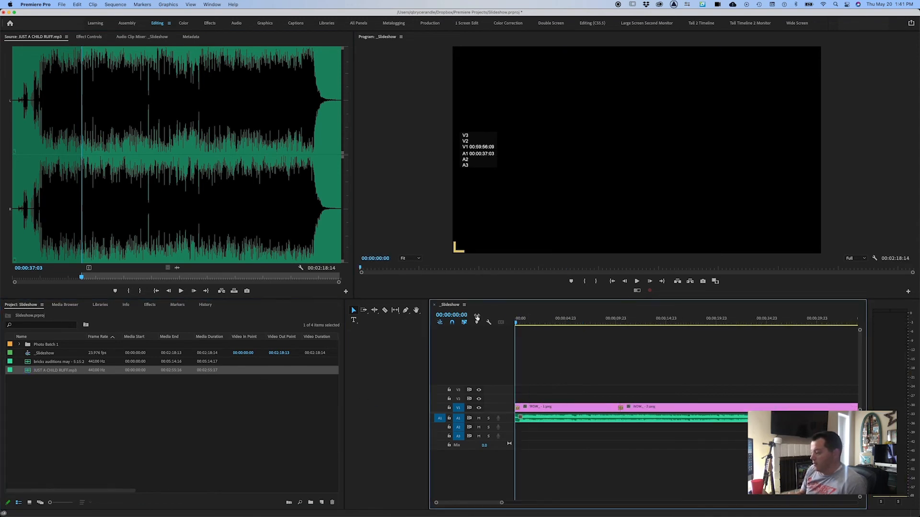
Play back the opening of the sequence with the song.
click(562, 361)
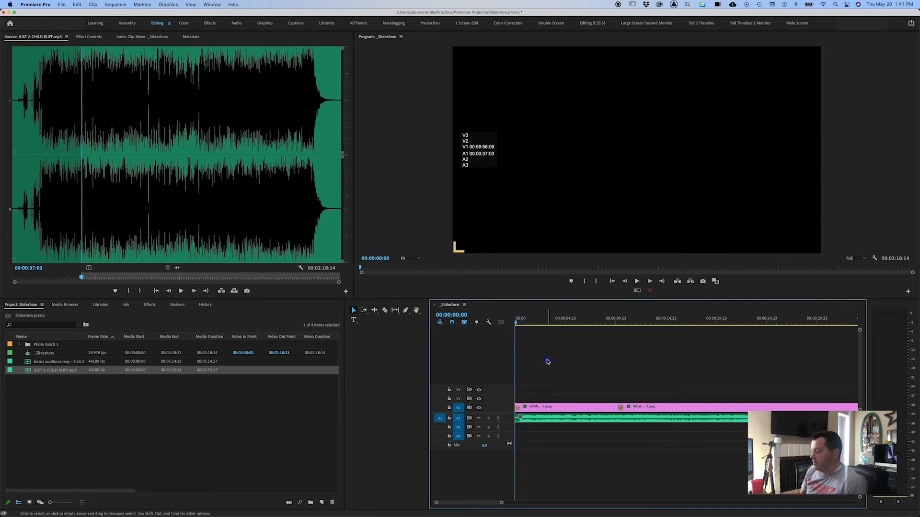
key(space)
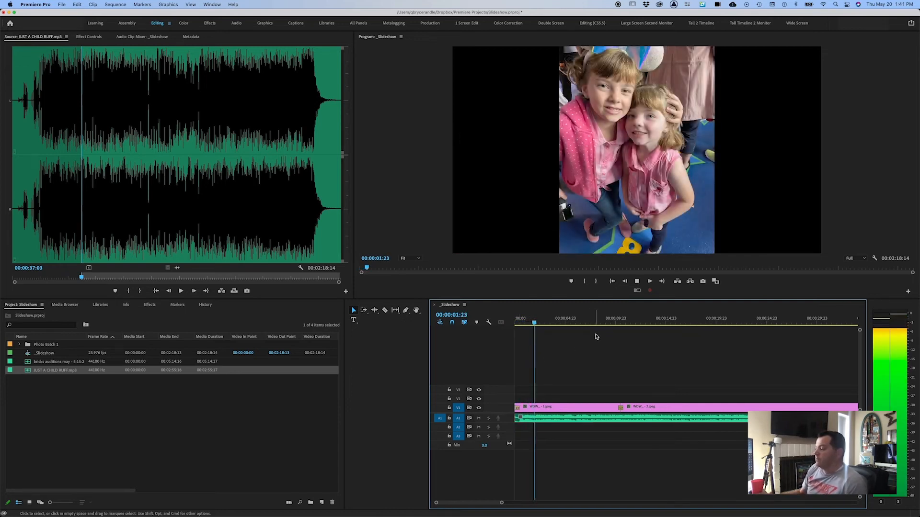
key(space)
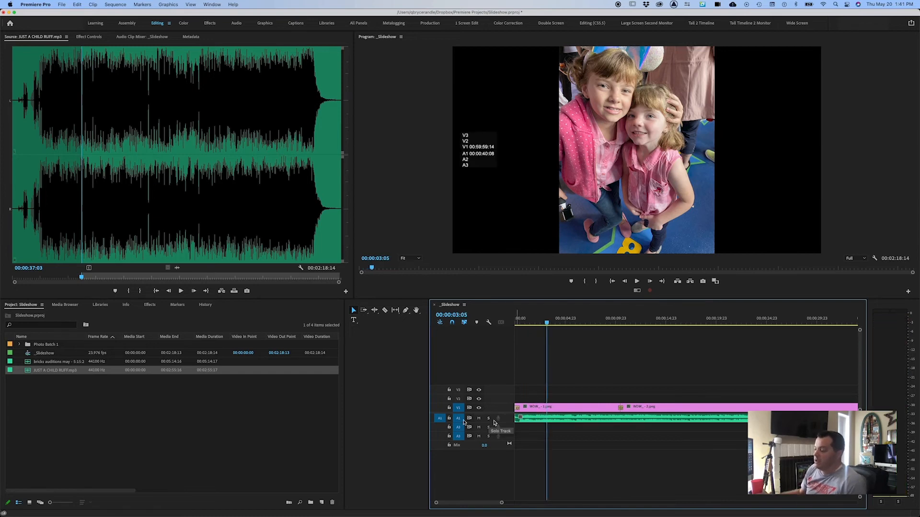
Move the song clip down from A1 to A3 and return the playhead to the start.
drag(67, 363, 275, 420)
drag(541, 423, 546, 437)
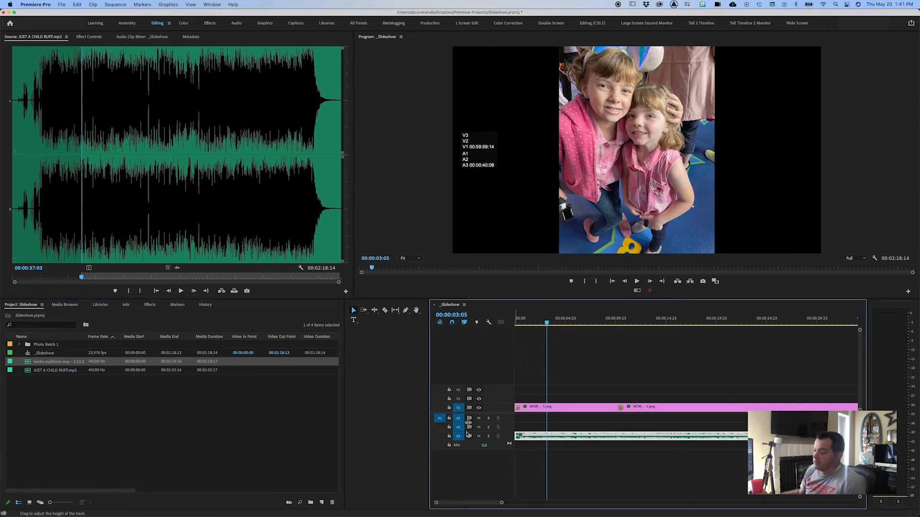
click(551, 347)
key(Home)
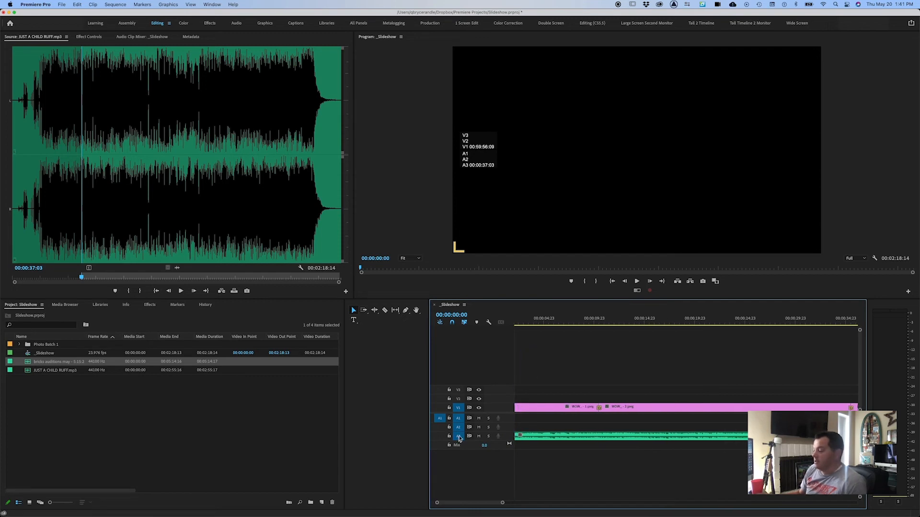
Add the bricks auditions audio back onto A1 at the start of the sequence.
click(44, 381)
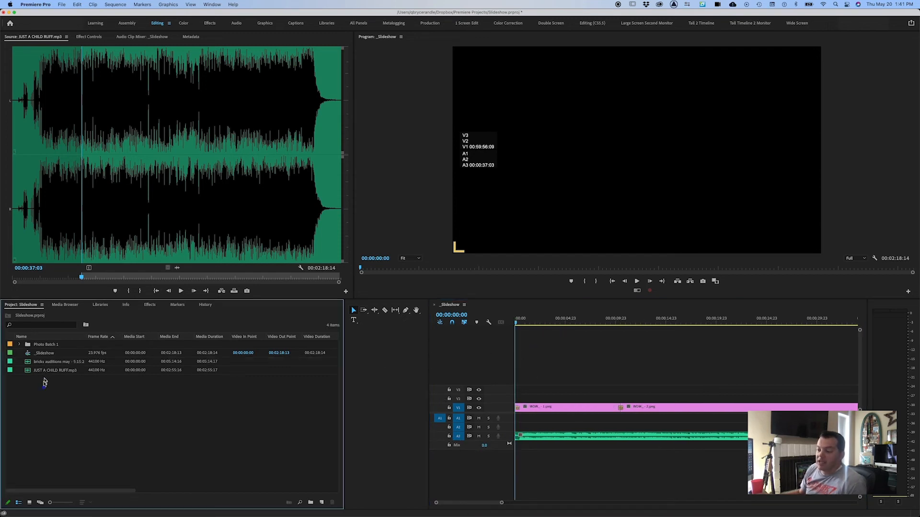
click(47, 374)
click(55, 365)
drag(72, 363, 518, 417)
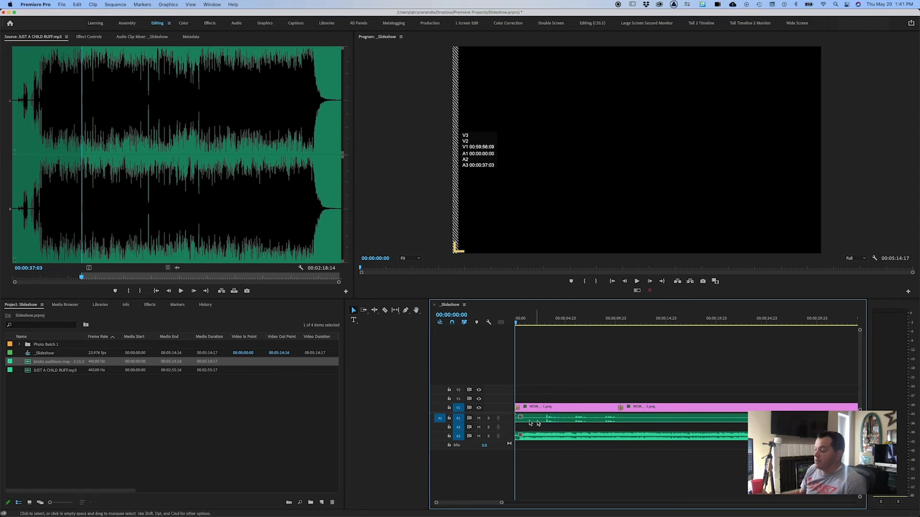
Lock track A1 and lower the song's volume on A3 to about -10.5 dB.
click(449, 418)
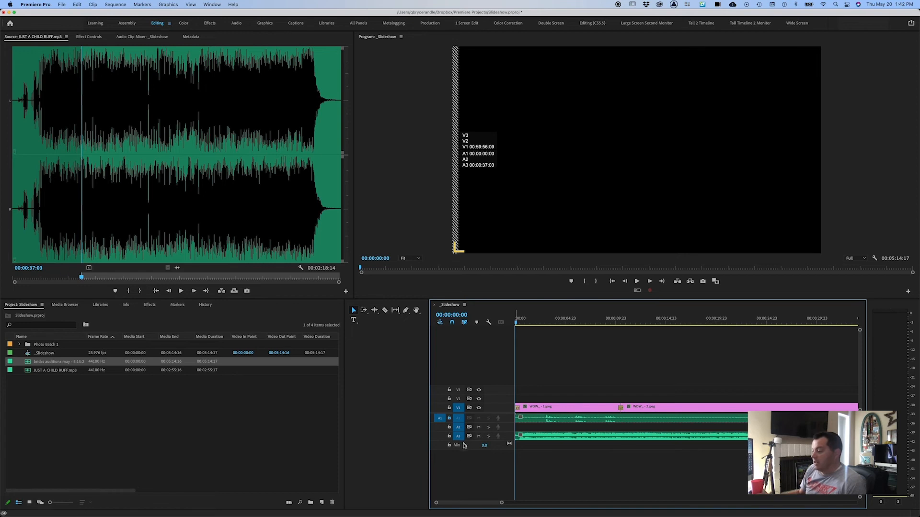
drag(464, 441, 468, 467)
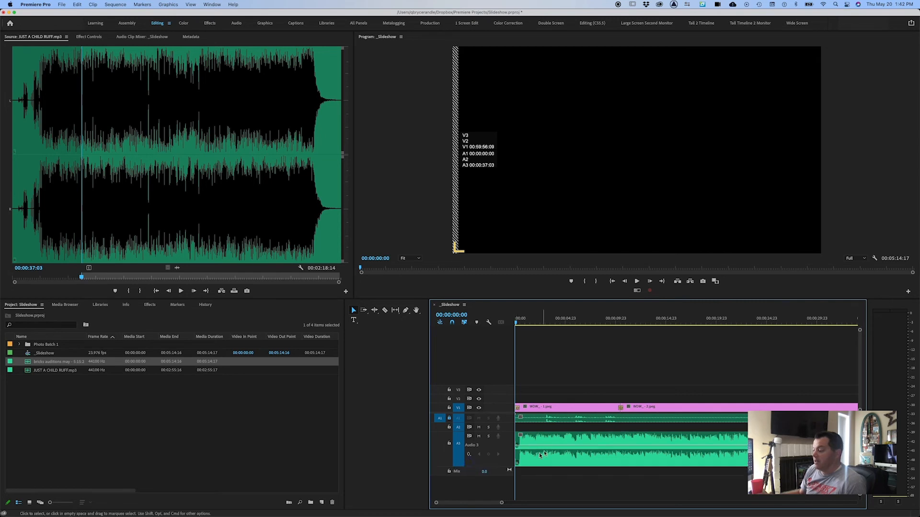
drag(548, 449, 549, 457)
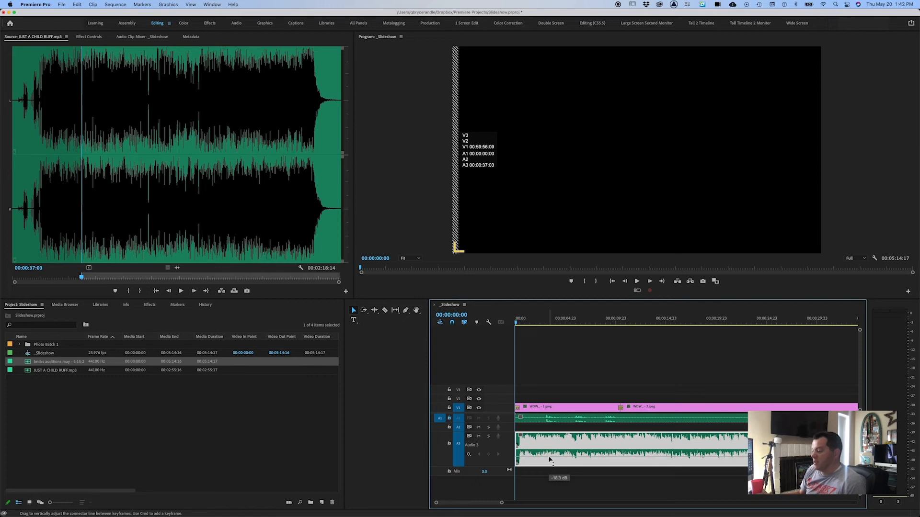
Preview the sequence around the 00:00:50 mark and zoom the timeline back out.
click(599, 364)
scroll(614, 353, right, 5)
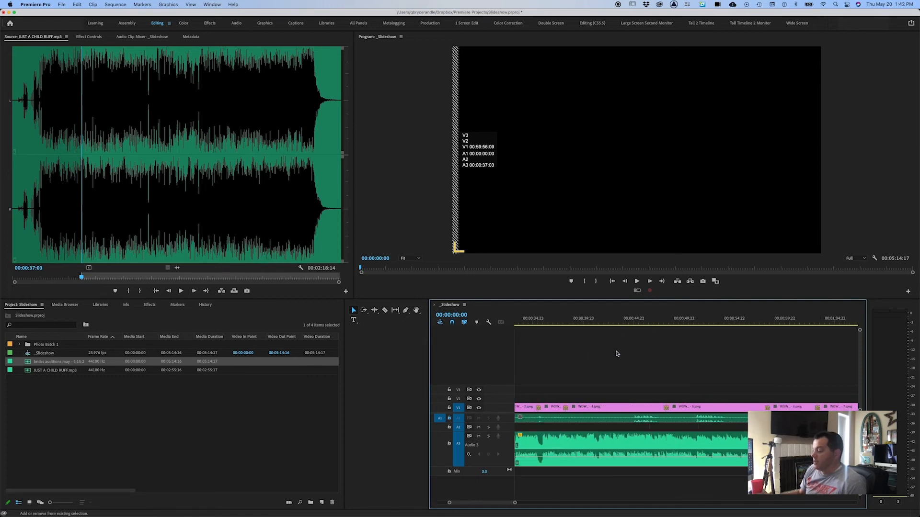
click(691, 320)
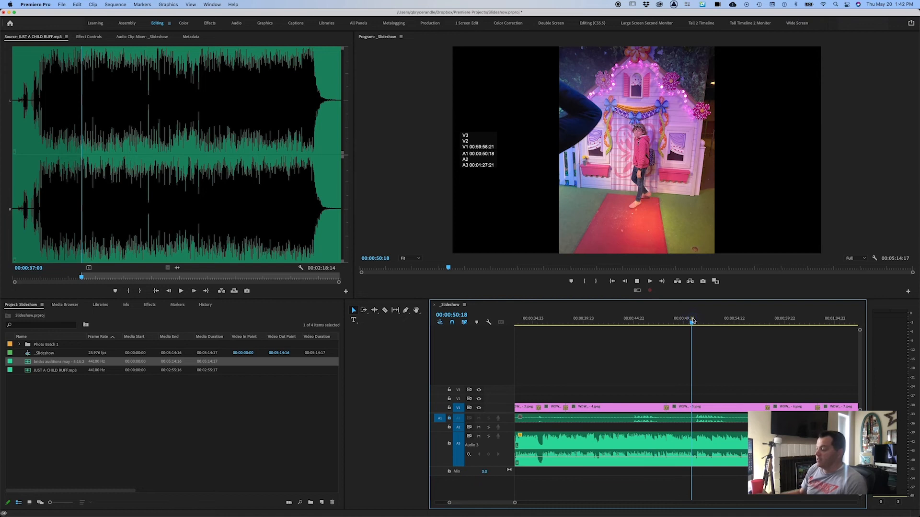
key(space)
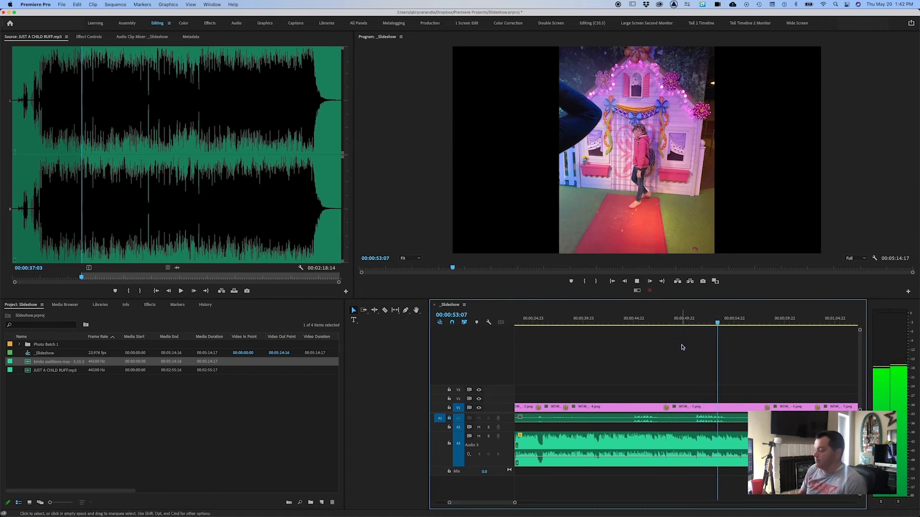
key(space)
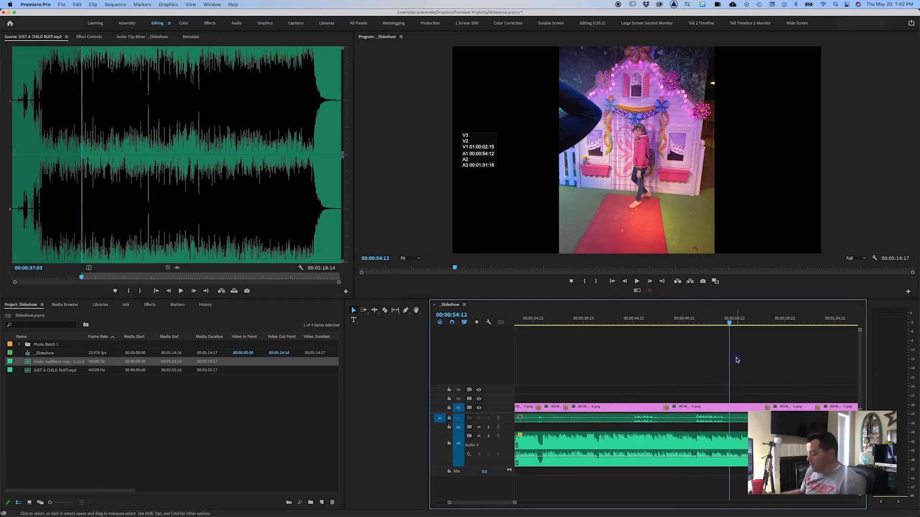
key(minus)
key(minus)
key(minus)
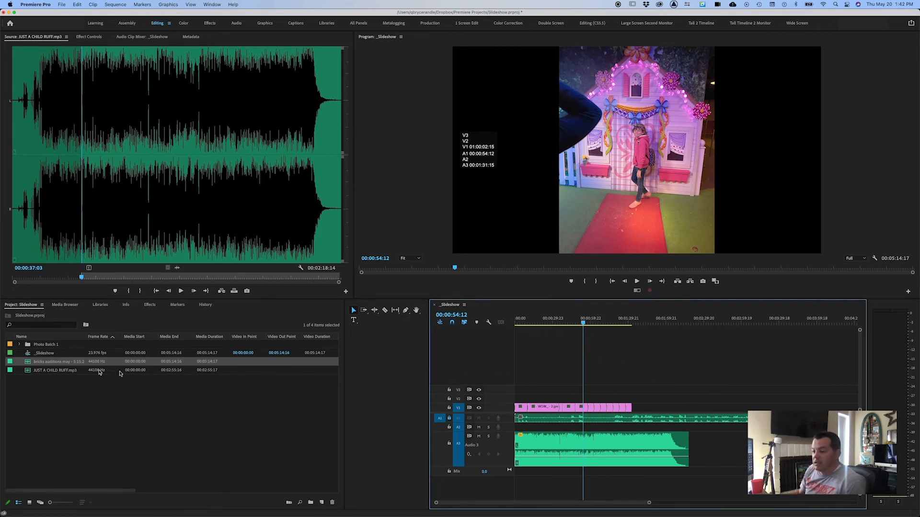
Try adding a second copy of the song after the first one on A3.
drag(49, 368, 693, 449)
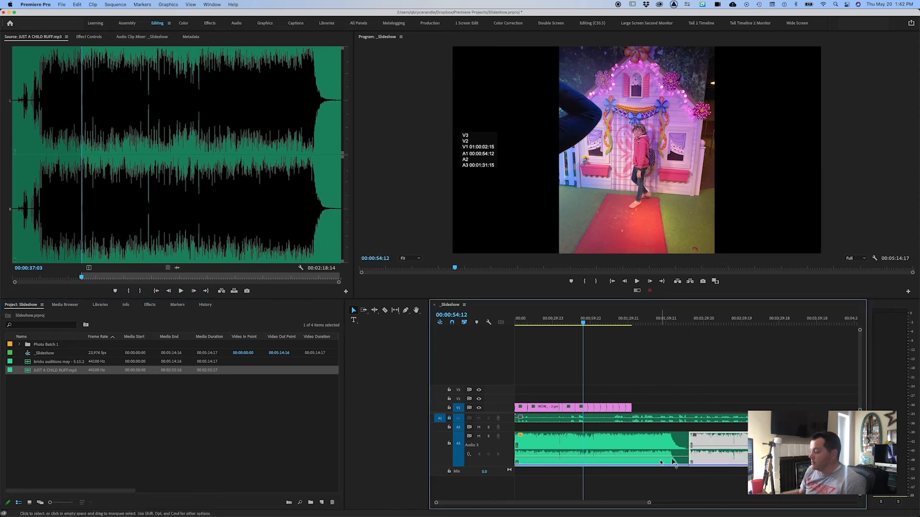
key(super+z)
right_click(437, 447)
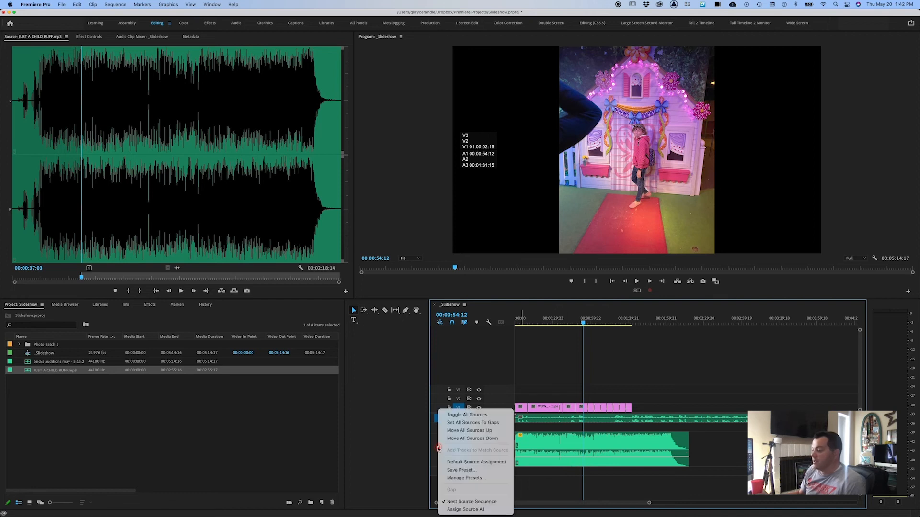
click(539, 385)
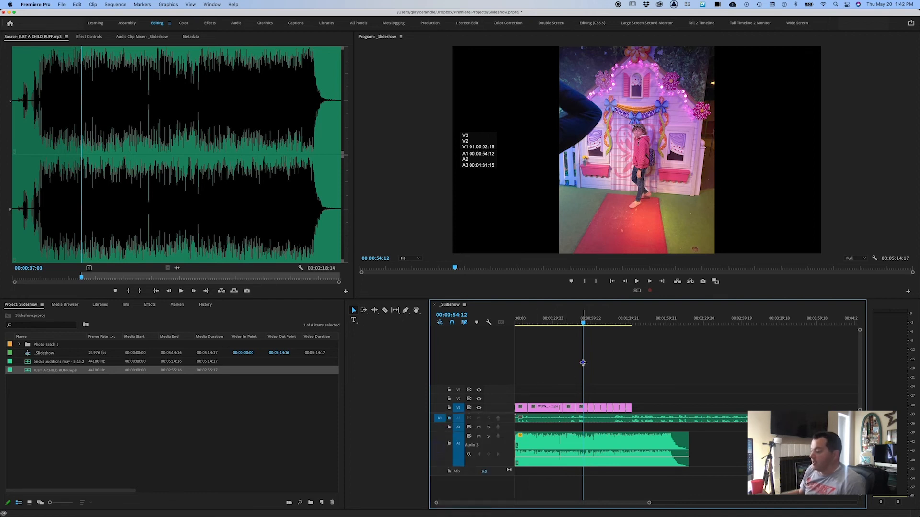
Add one video track and three audio tracks to the sequence.
click(115, 4)
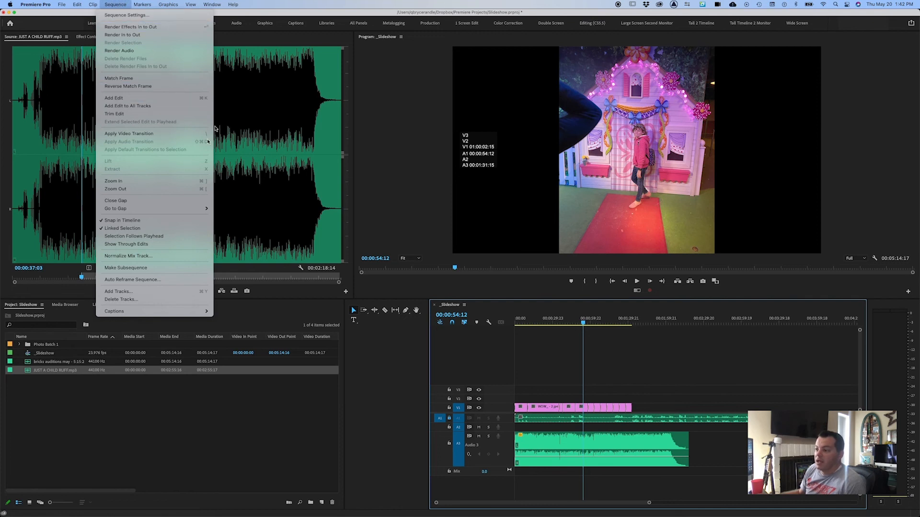
click(120, 291)
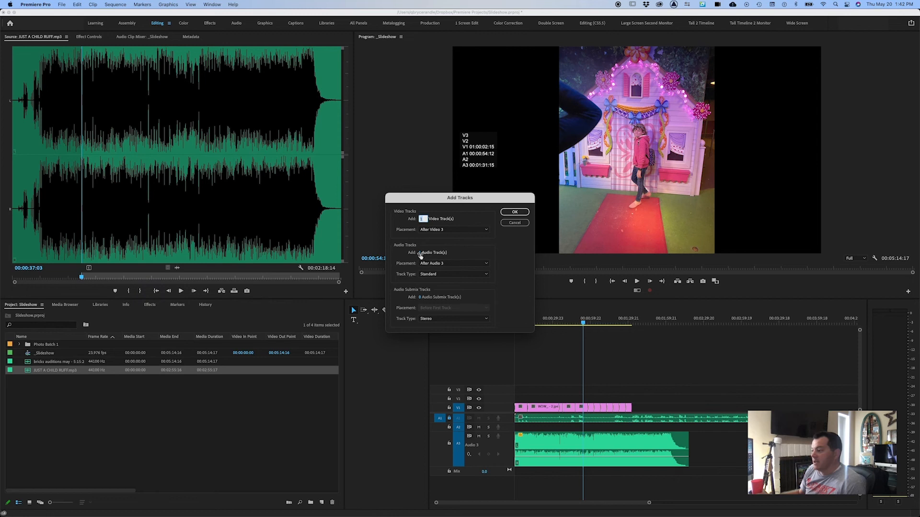
click(510, 211)
Place another copy of the song on A4 starting near the end of the first copy.
drag(38, 371, 679, 472)
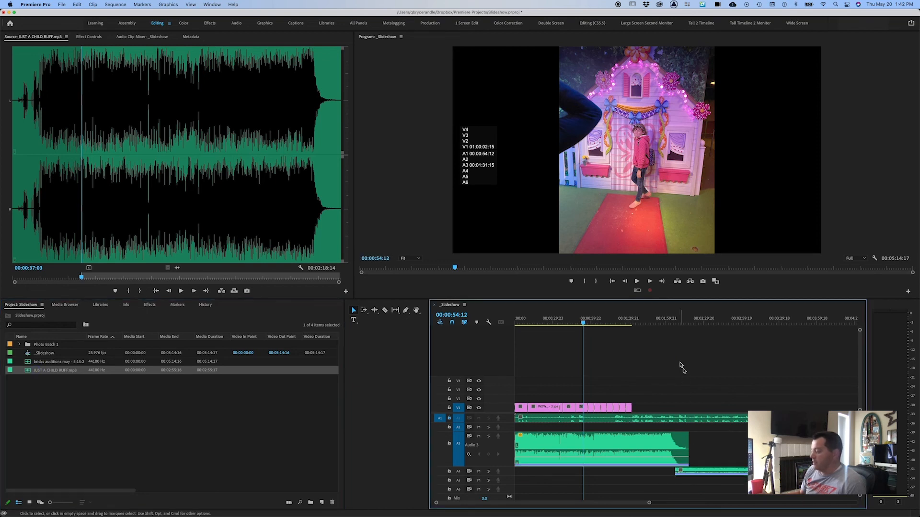
Apply the default transition to the end of the song clip on A3.
right_click(685, 442)
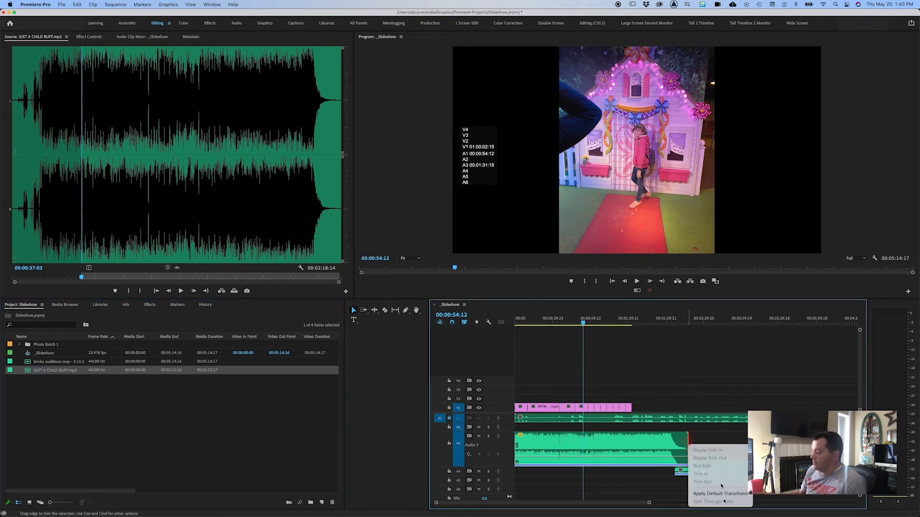
click(722, 495)
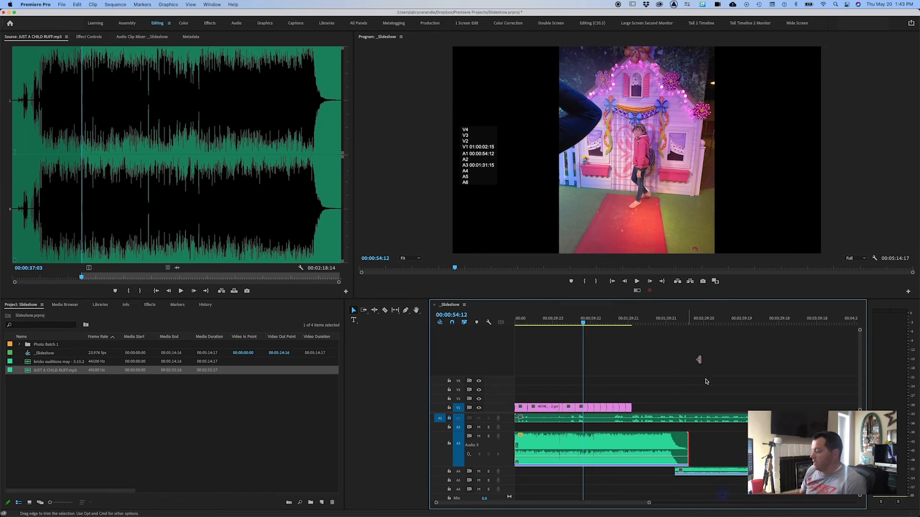
Apply the default transition to the start of the song copy on A4 and shift that copy slightly later.
right_click(674, 471)
click(687, 500)
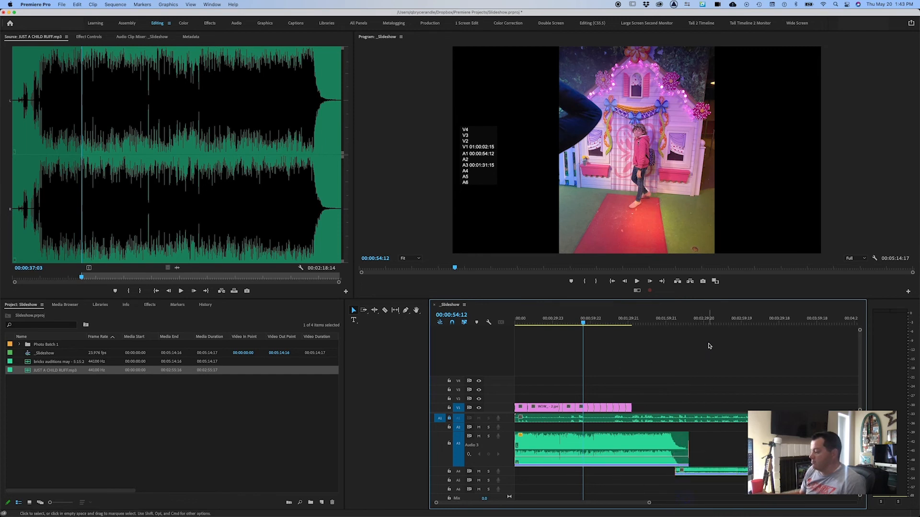
drag(690, 472, 698, 474)
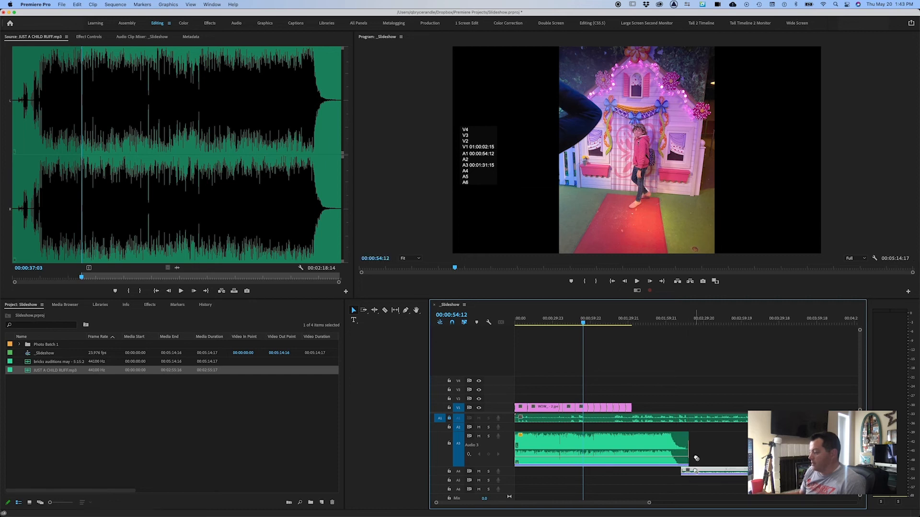
drag(650, 502, 605, 504)
scroll(676, 456, right, 10)
scroll(675, 456, right, 5)
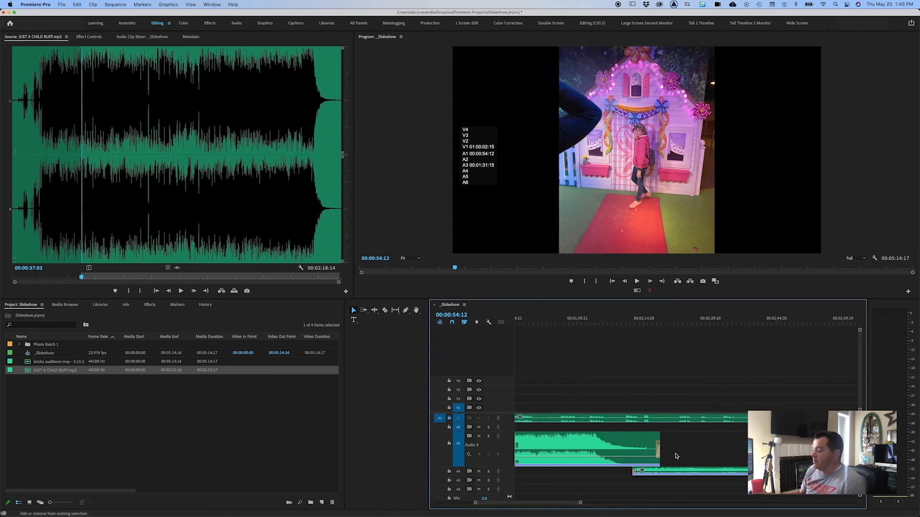
drag(658, 472, 694, 475)
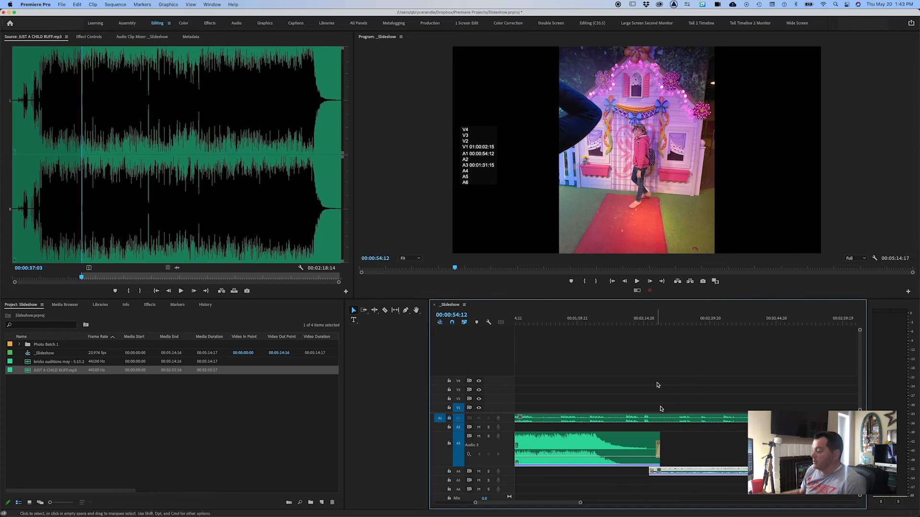
Preview the overlap between the two song copies around the 00:02:12 mark.
click(630, 320)
key(space)
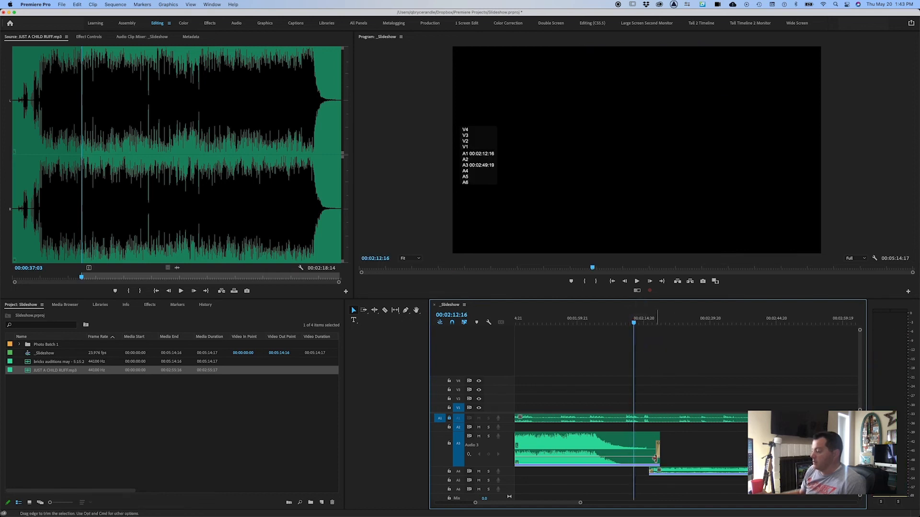
key(space)
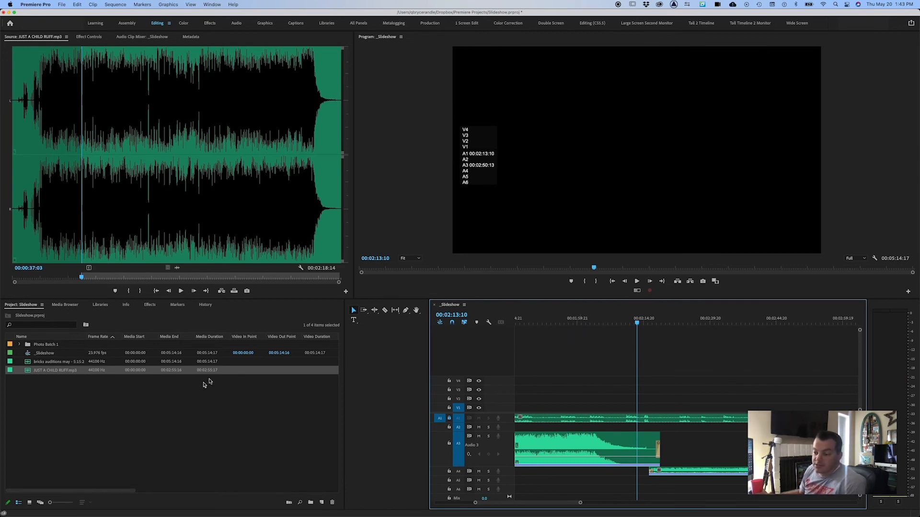
Delete the song copy on A4 after zooming the timeline out.
key(minus)
key(minus)
key(minus)
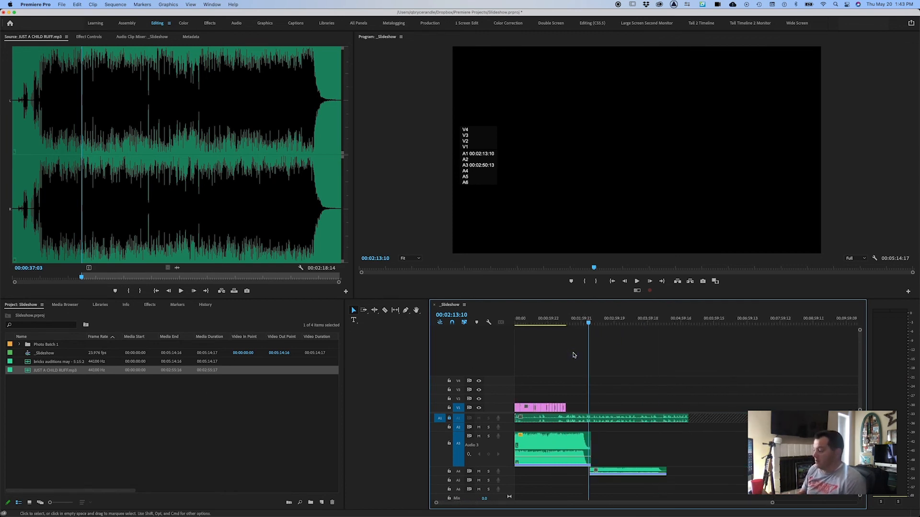
key(Home)
click(628, 471)
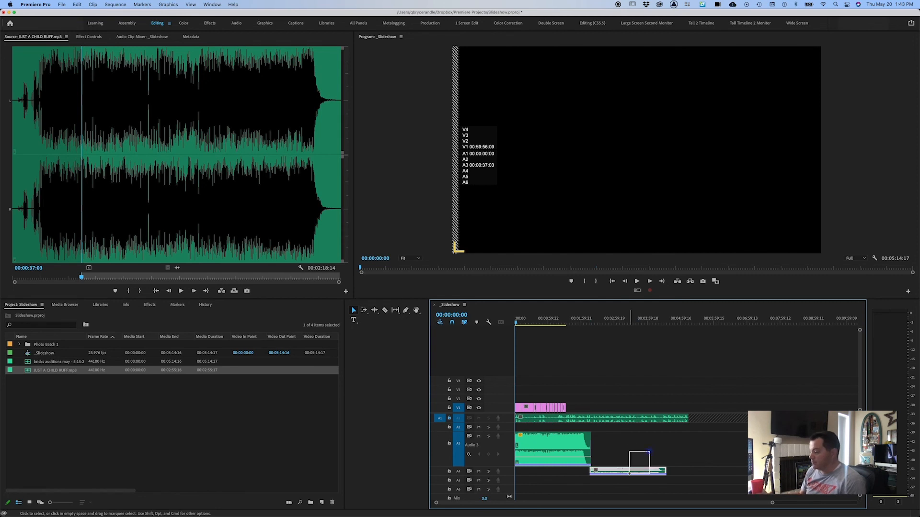
key(Delete)
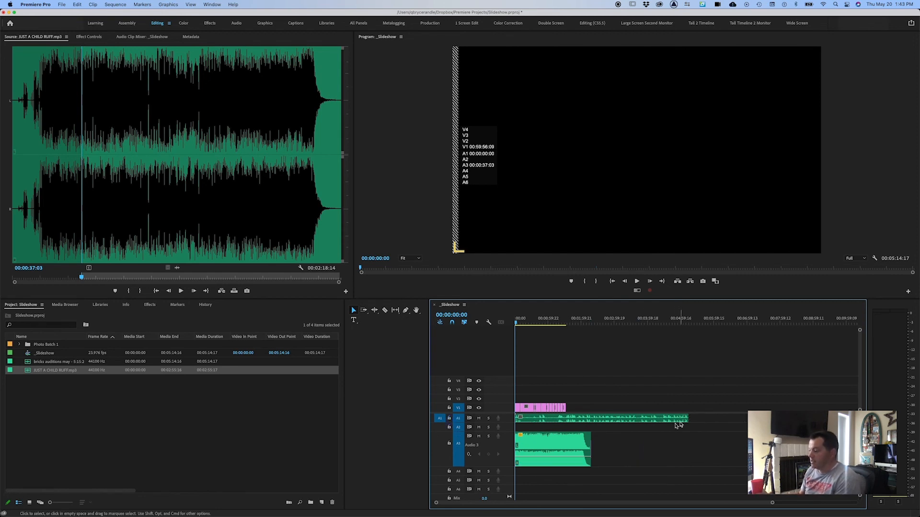
Trim the A1 audio and the A3 song so both end with the last photo on V1.
drag(687, 418, 565, 418)
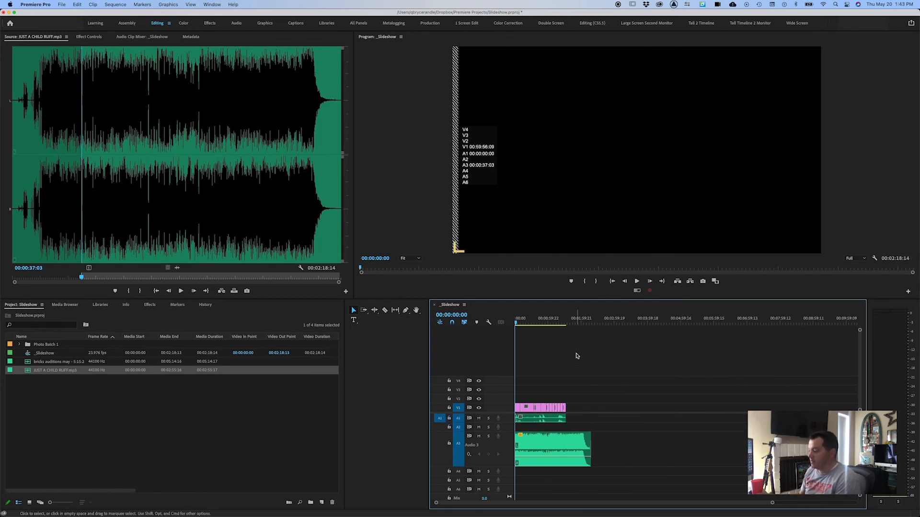
drag(590, 447, 566, 447)
drag(533, 320, 485, 319)
drag(546, 321, 487, 314)
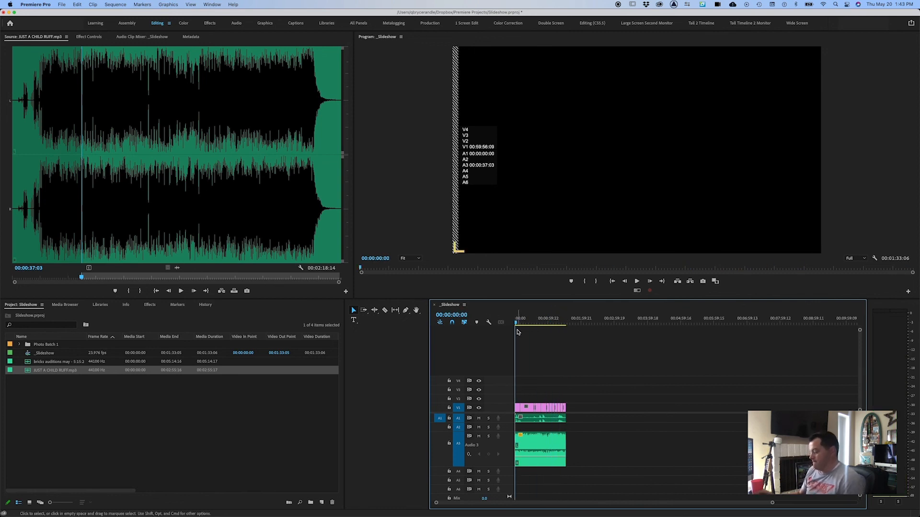
key(=)
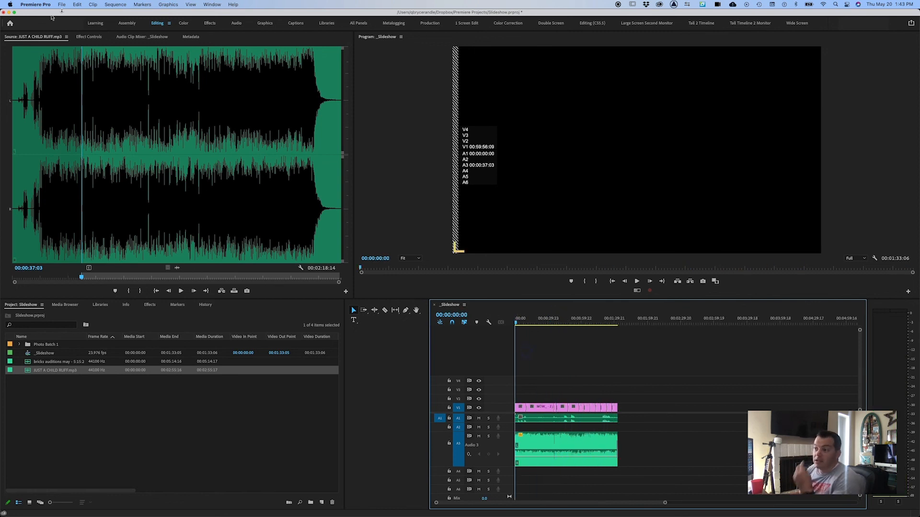
Export the sequence as an H.264 file named _Slideshow.mp4 to the Desktop.
click(62, 5)
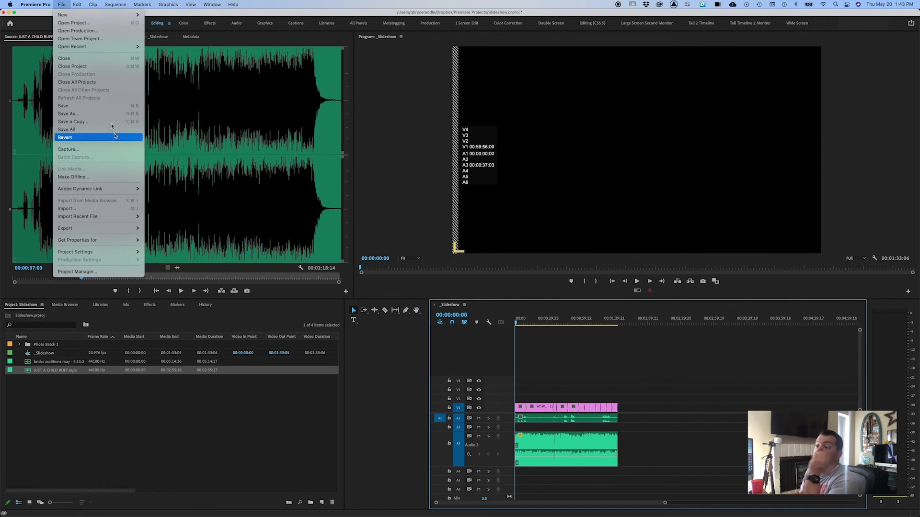
mouse_move(122, 229)
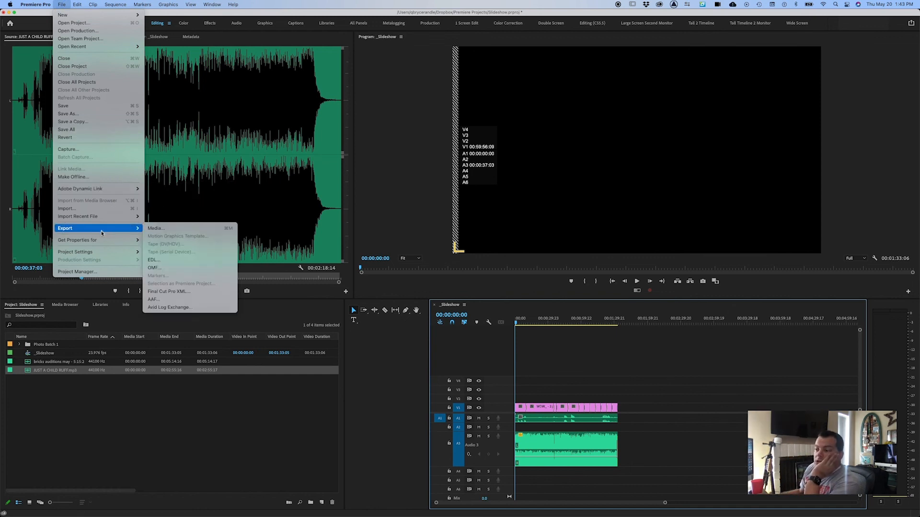
click(169, 229)
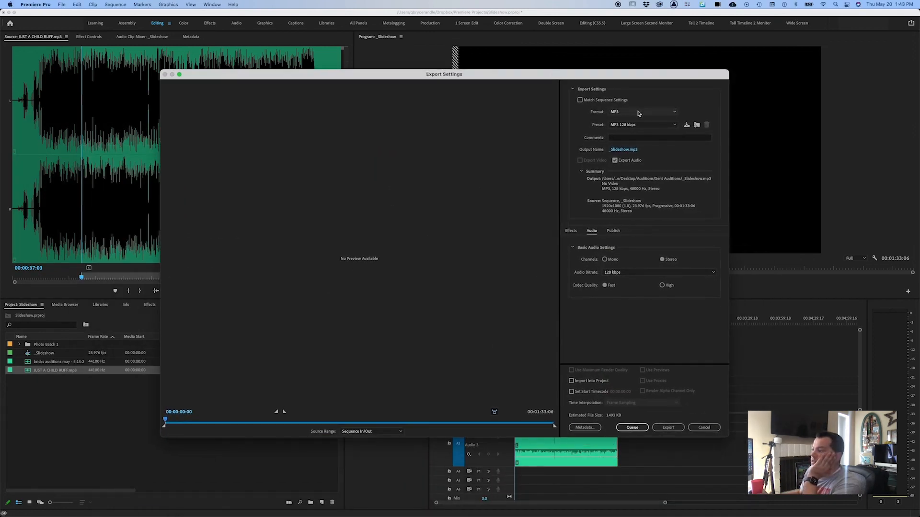
click(637, 113)
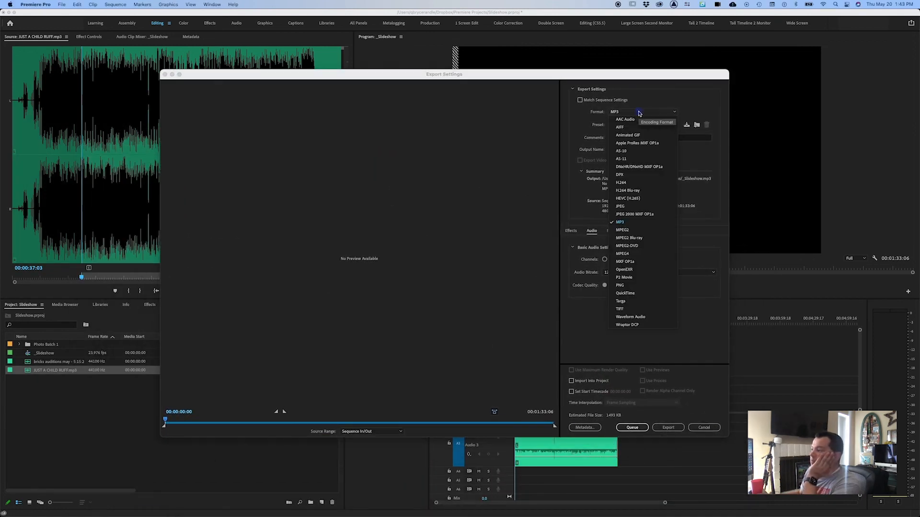
click(633, 184)
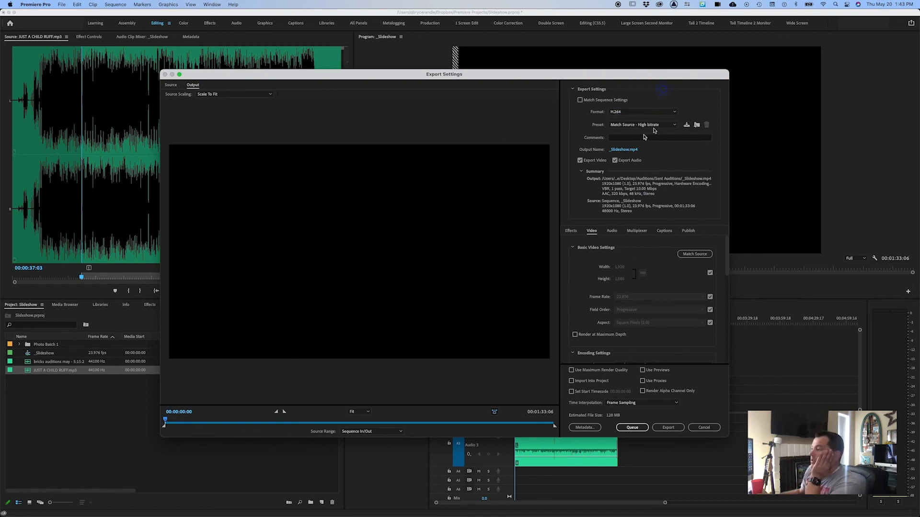
click(621, 150)
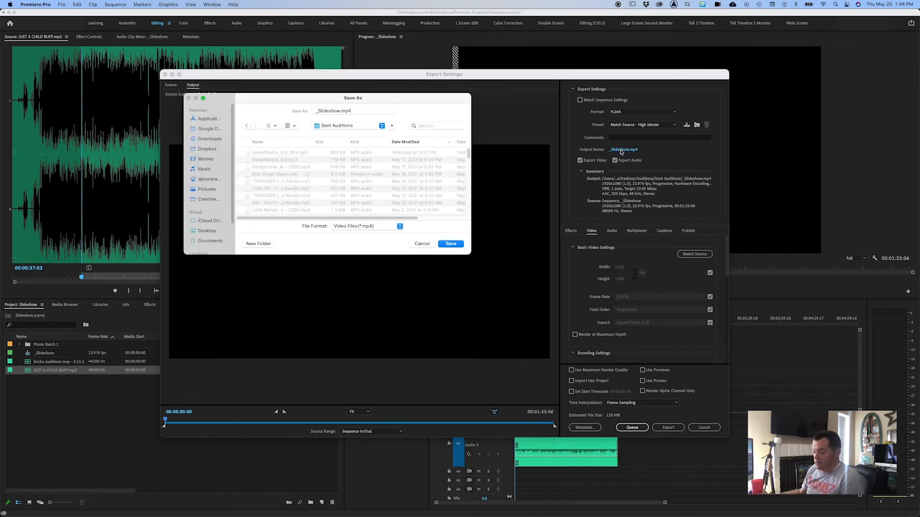
key(super+d)
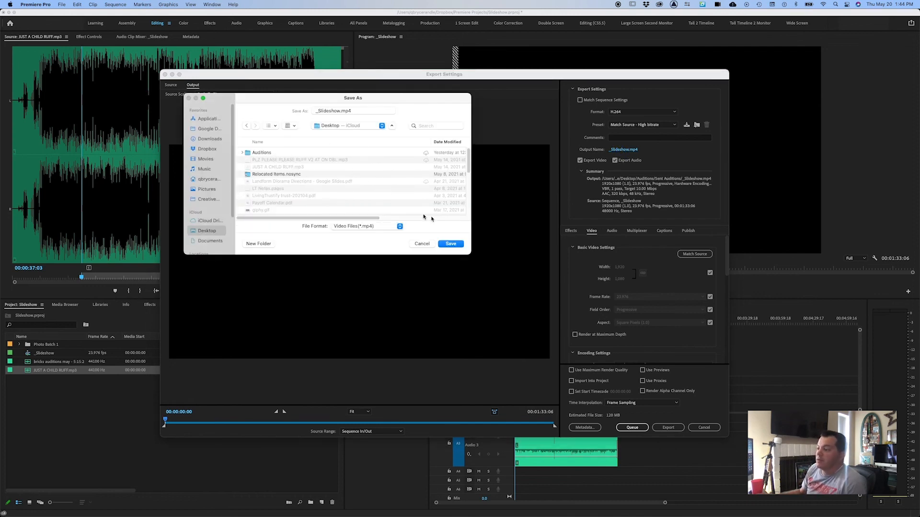
click(446, 244)
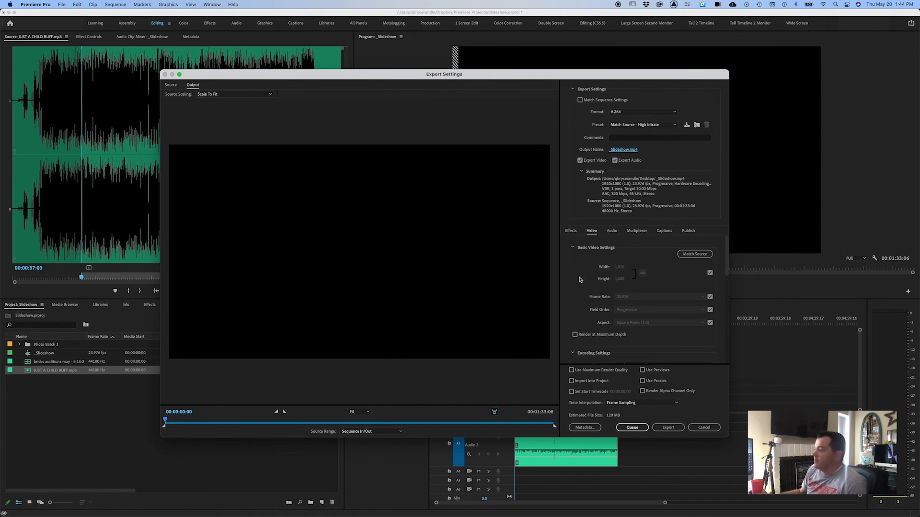
click(667, 428)
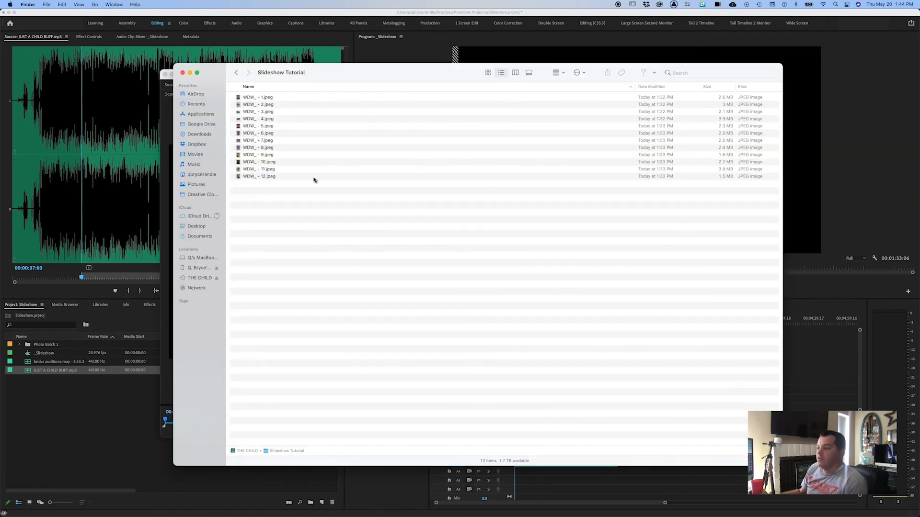
Open the Desktop and preview the exported _Slideshow.mp4 by scrubbing through it, then close the preview.
key(super+shift+d)
drag(362, 75, 372, 151)
click(321, 174)
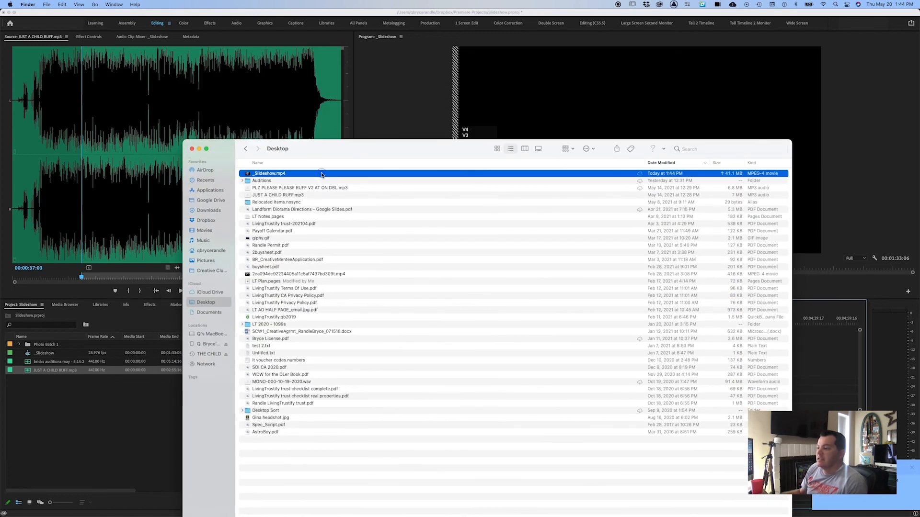
key(space)
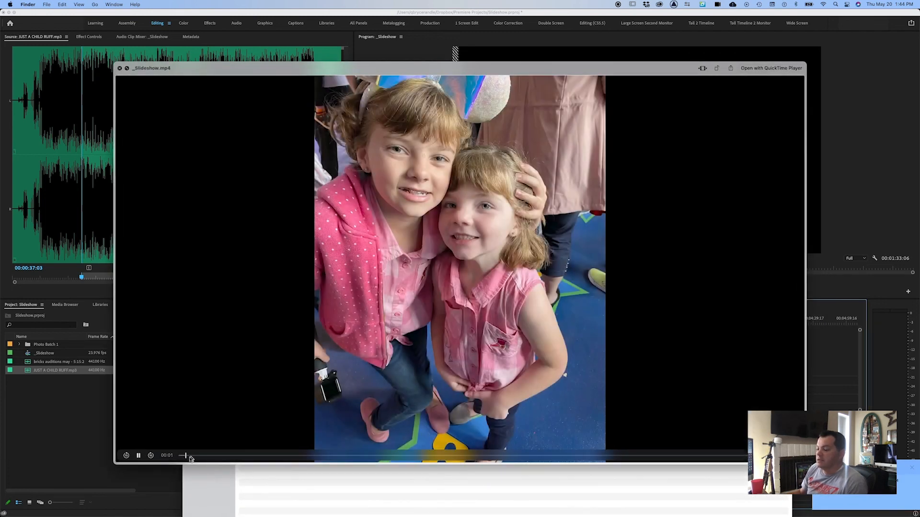
click(218, 456)
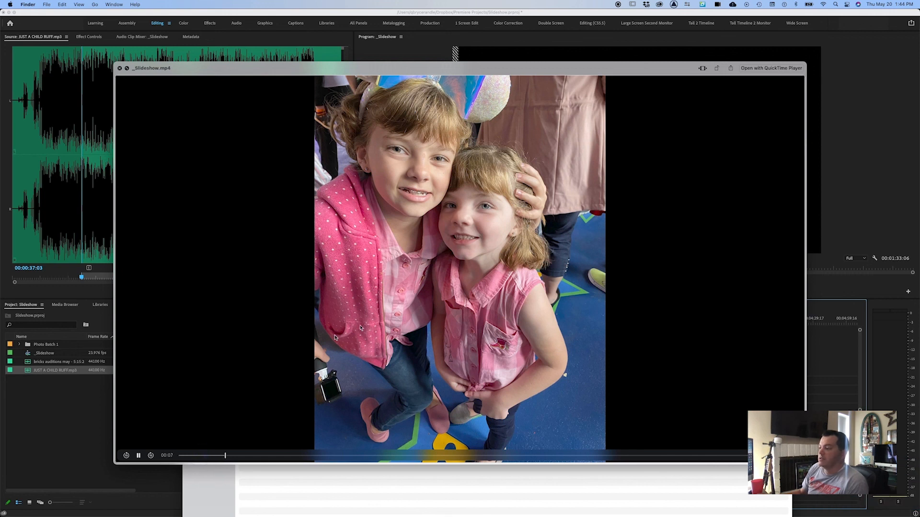
click(261, 456)
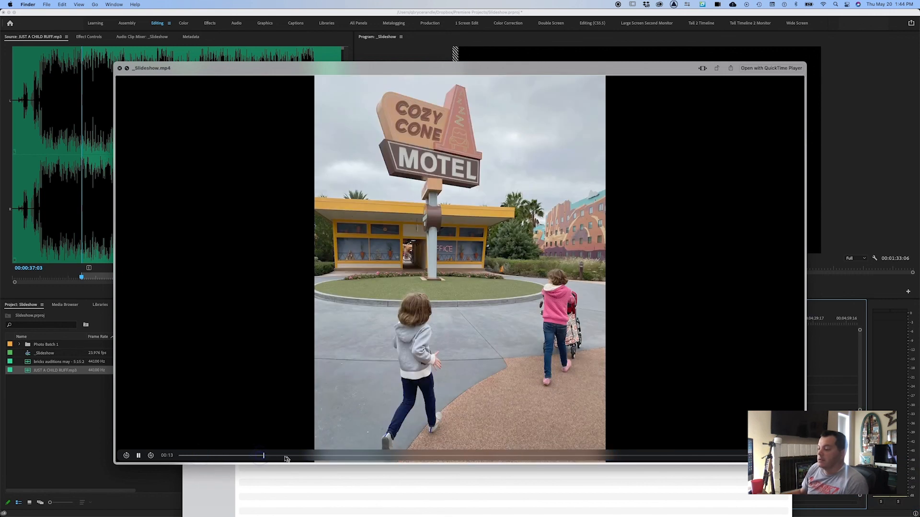
drag(311, 457, 380, 455)
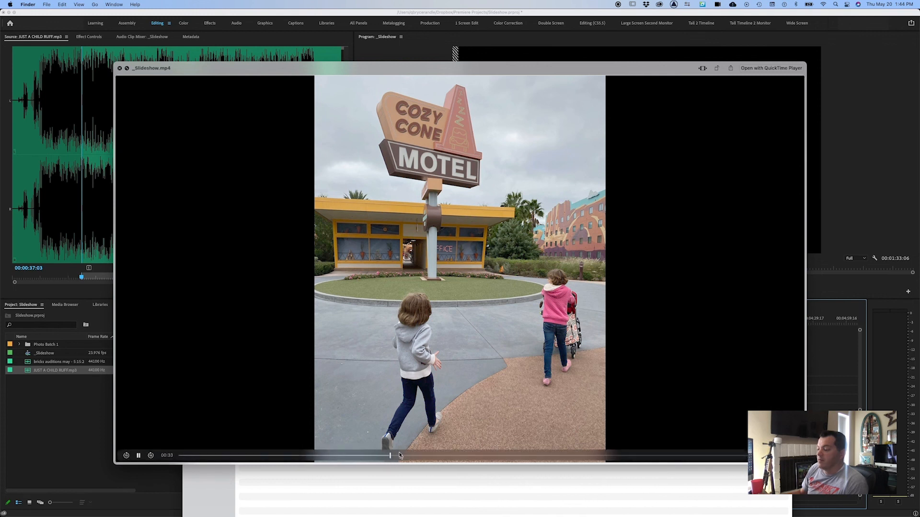
click(439, 456)
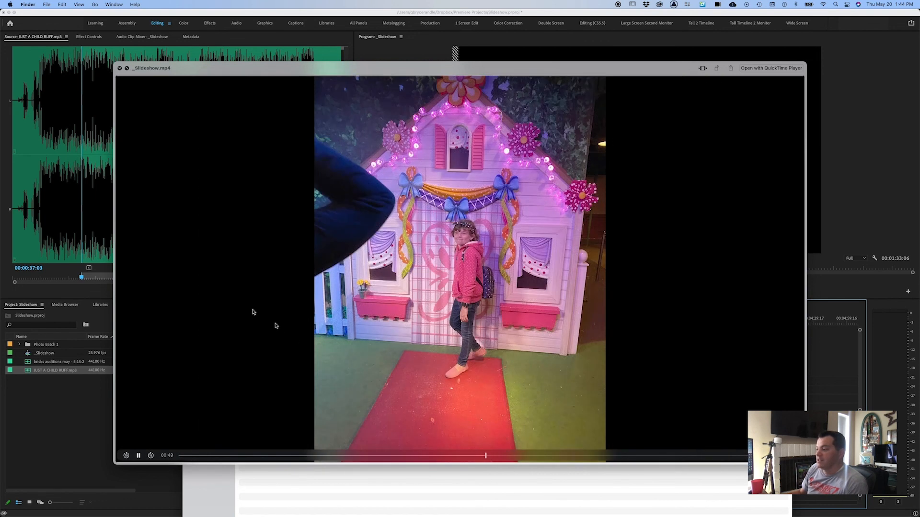
click(119, 68)
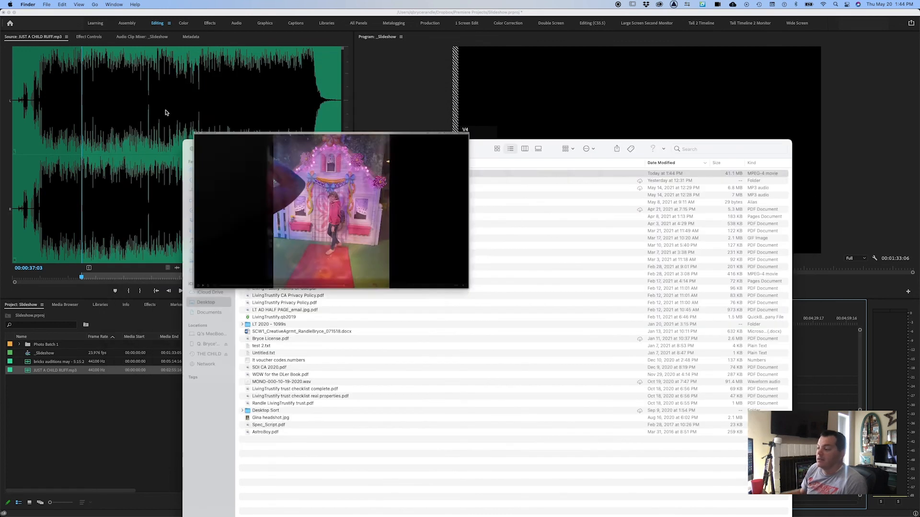
key(super+w)
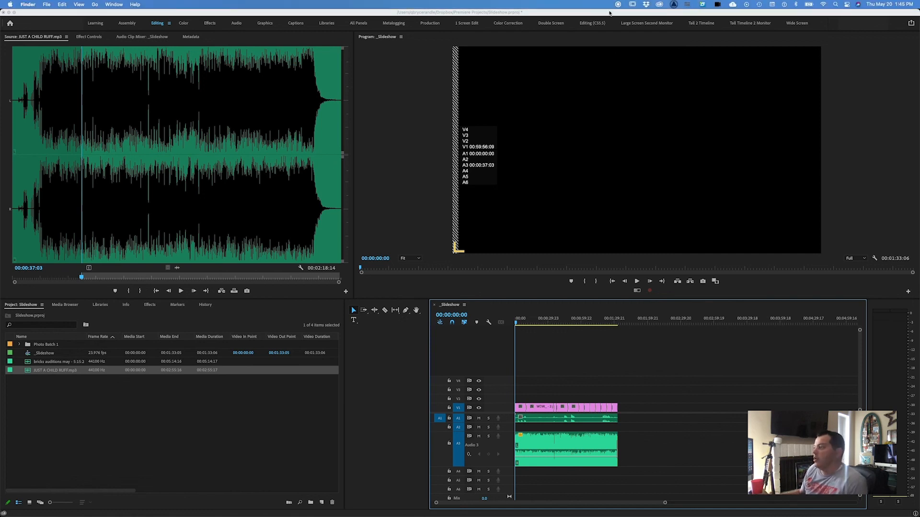
click(618, 5)
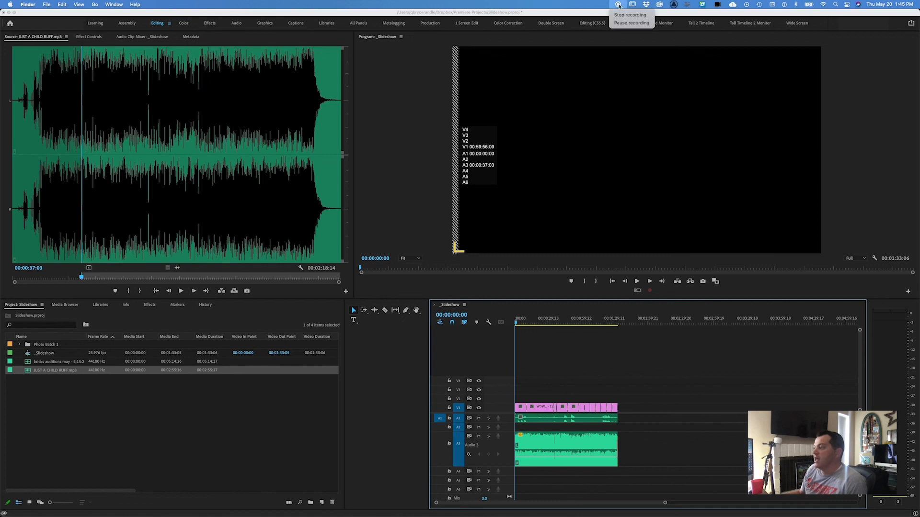